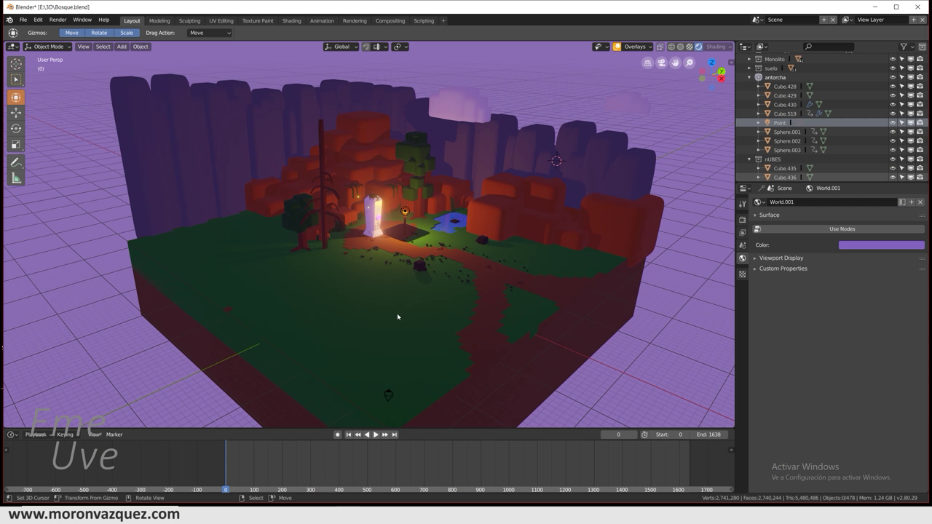
Examine the forest scene around the monolith, torch and pond, up close and from farther away
middle_drag(402, 309, 419, 312)
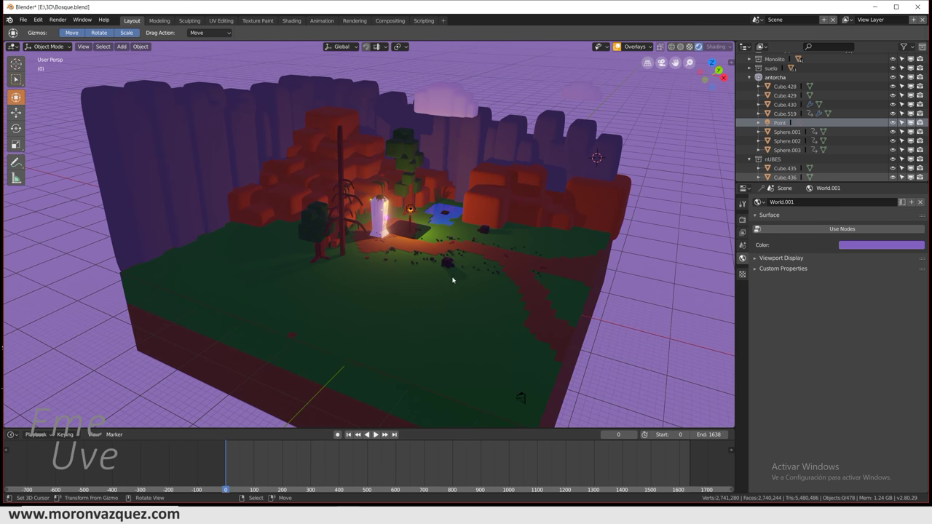
middle_drag(455, 281, 449, 350)
scroll(432, 241, up, 5)
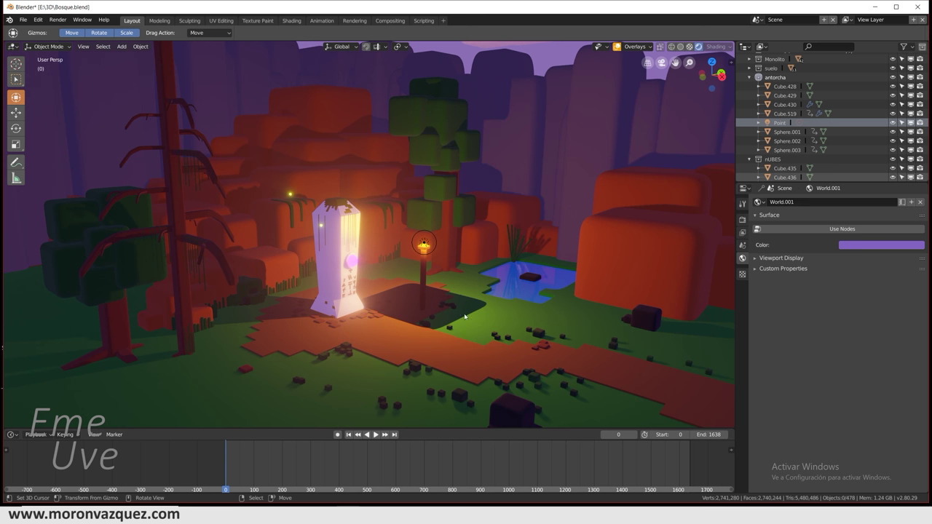
middle_drag(464, 316, 426, 335)
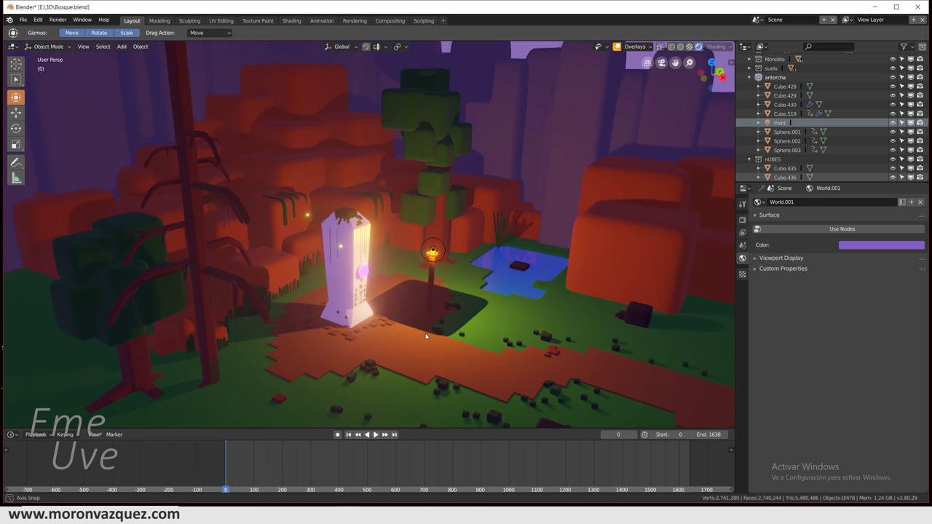
shift+middle_drag(481, 344, 392, 297)
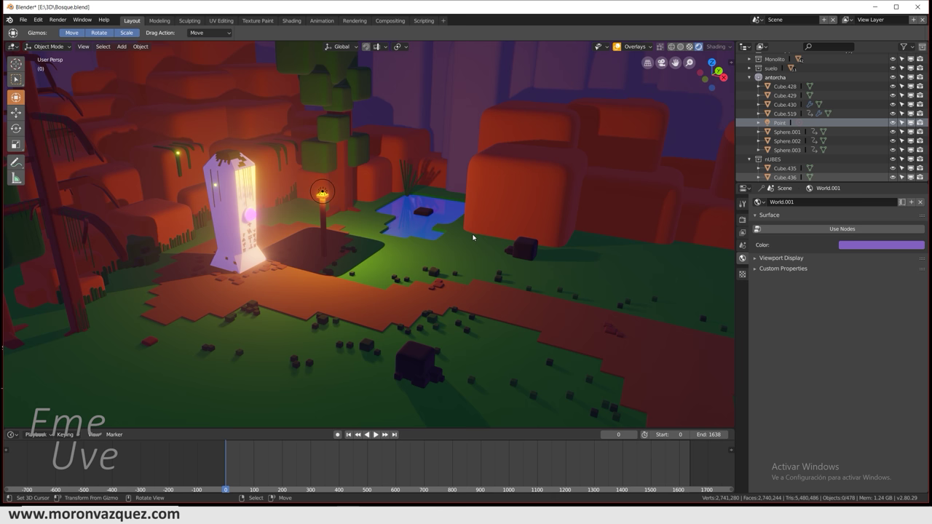
shift+middle_drag(424, 268, 467, 284)
scroll(463, 273, down, 2)
scroll(463, 273, down, 2)
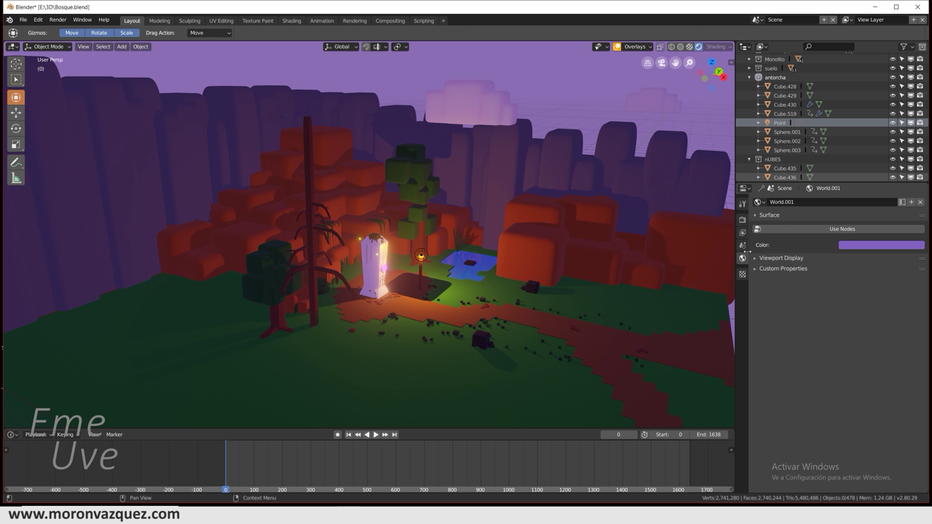
Darken the world surface colour to a near-black violet, about R 0.010, G 0.006, B 0.018
click(862, 246)
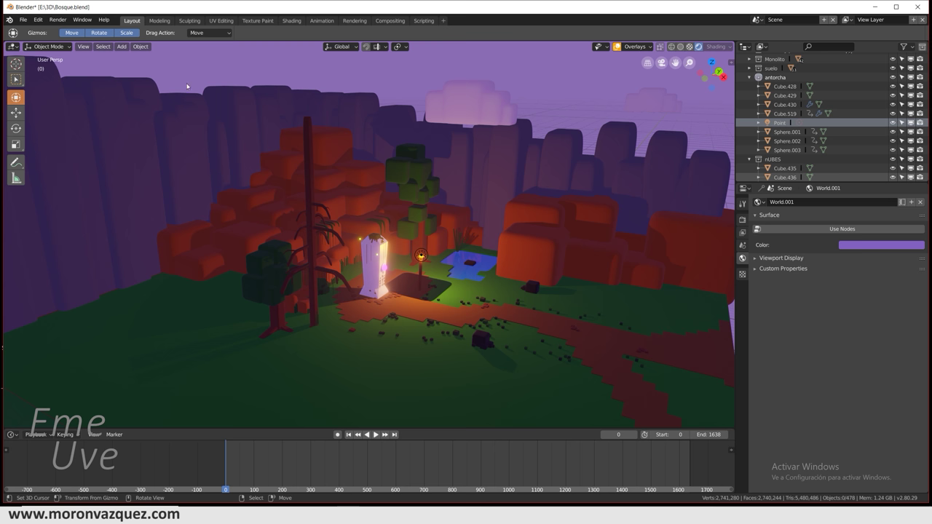
click(860, 245)
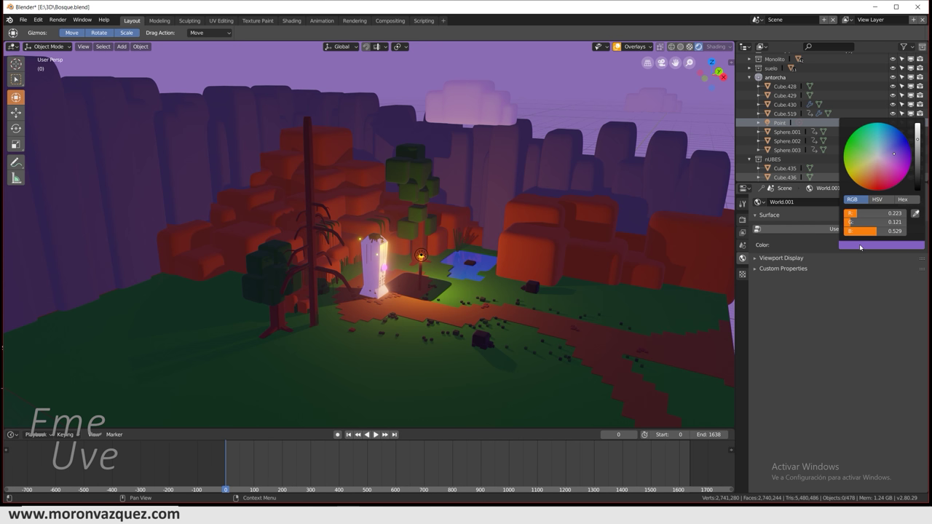
drag(918, 139, 917, 179)
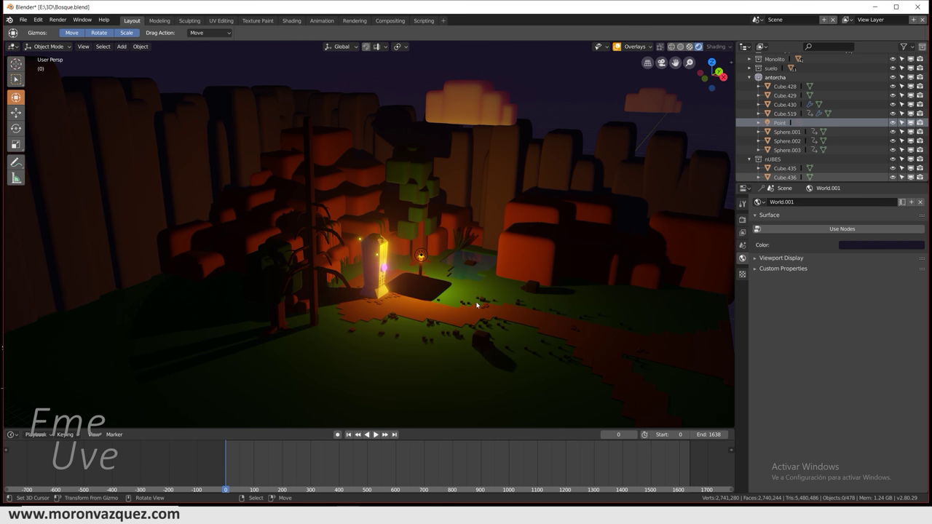
Play the animation and inspect the darkened scene around the monolith and torch, close up and from a wider view
shift+middle_drag(469, 295, 478, 262)
scroll(543, 279, up, 4)
shift+middle_drag(565, 277, 481, 311)
scroll(501, 288, up, 4)
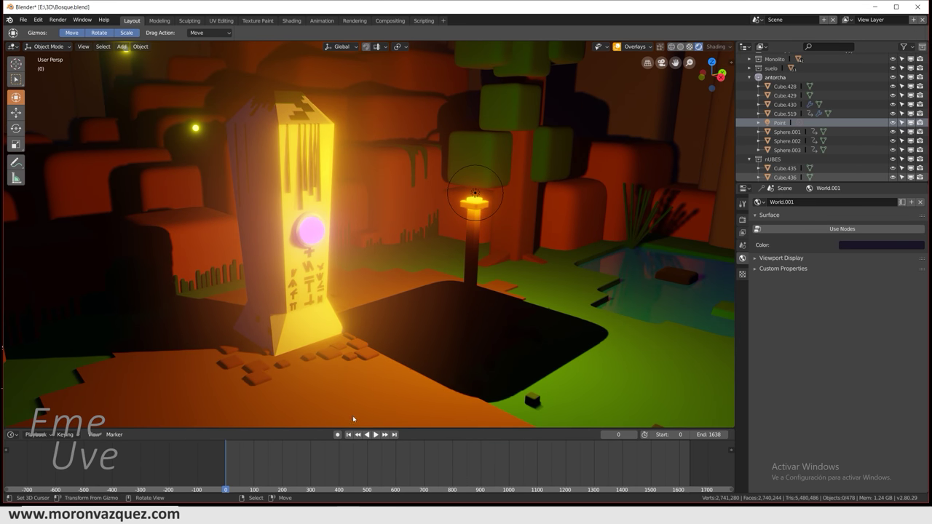
click(376, 435)
middle_drag(454, 343, 481, 356)
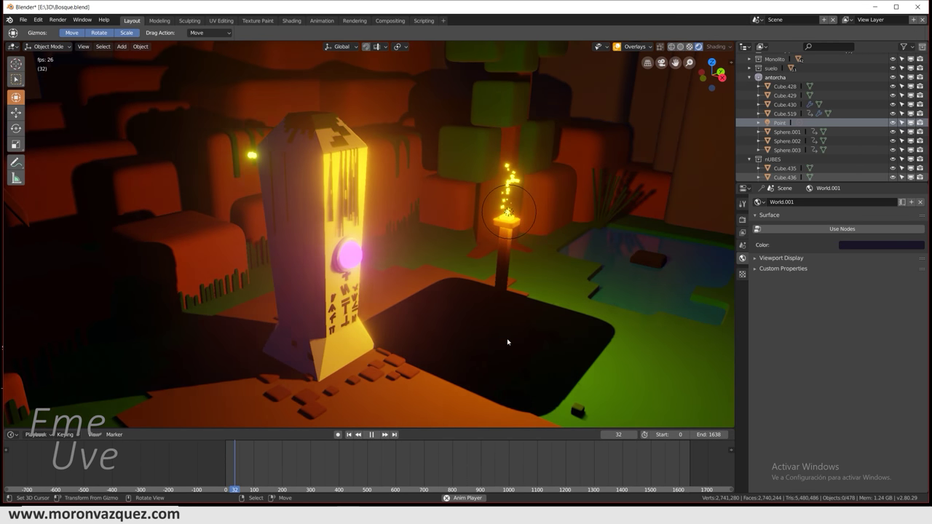
scroll(522, 337, down, 6)
middle_drag(541, 334, 440, 332)
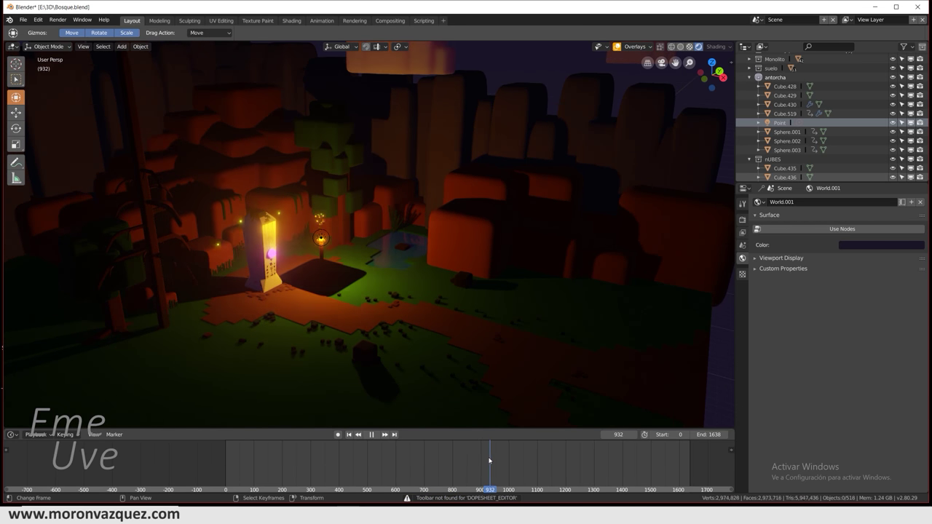
Set the animation's end frame to 900 and return the timeline to frame 0
drag(489, 460, 463, 460)
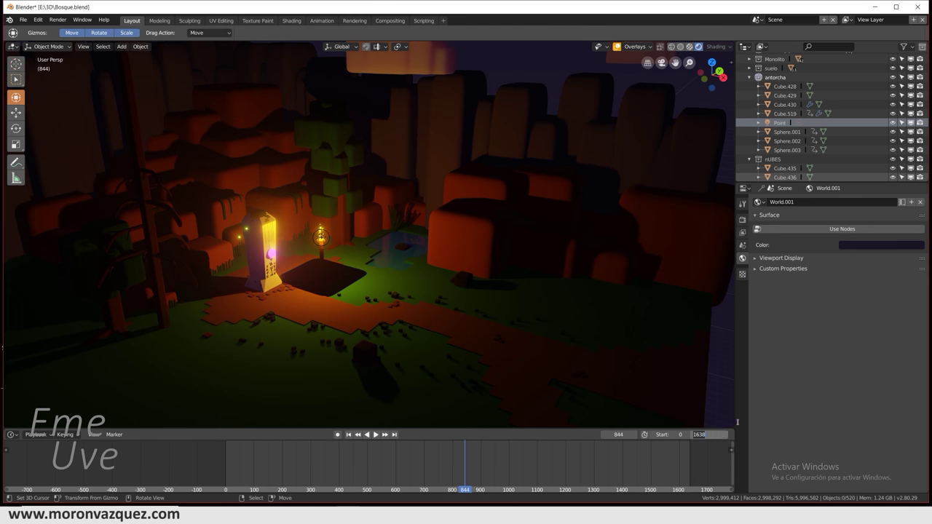
text(900)
key(Return)
drag(256, 466, 219, 477)
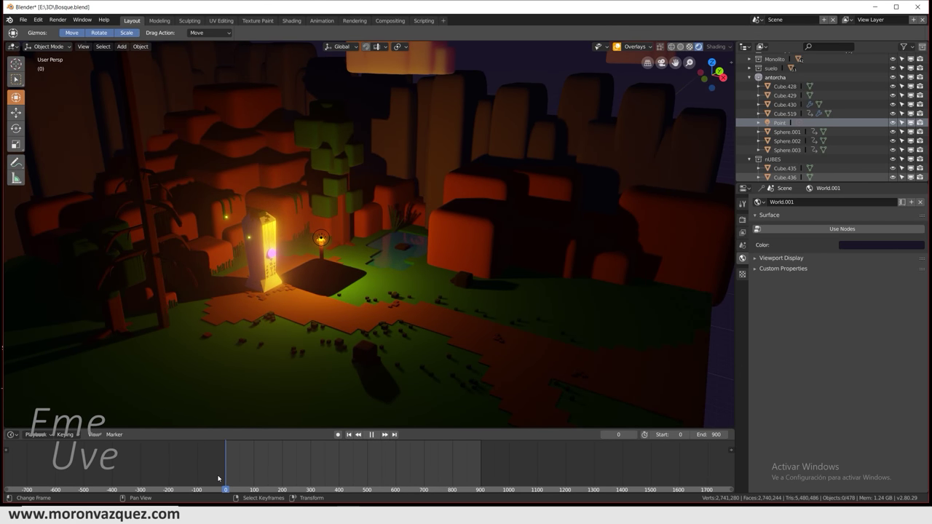
key(space)
scroll(541, 303, down, 3)
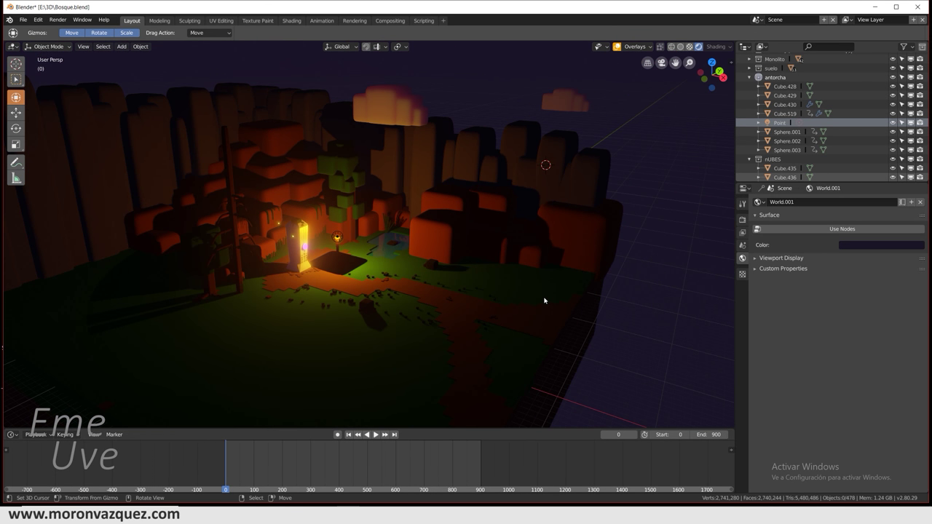
Preview the shortened animation by playing and scrubbing between its first frames and about frame 888, returning to frame 0
shift+middle_drag(480, 218, 491, 284)
right_click(898, 246)
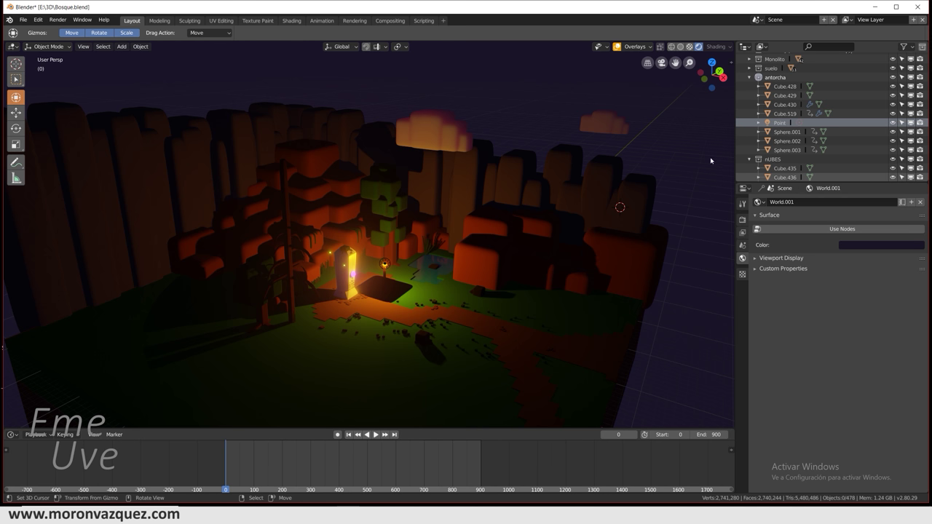
click(376, 435)
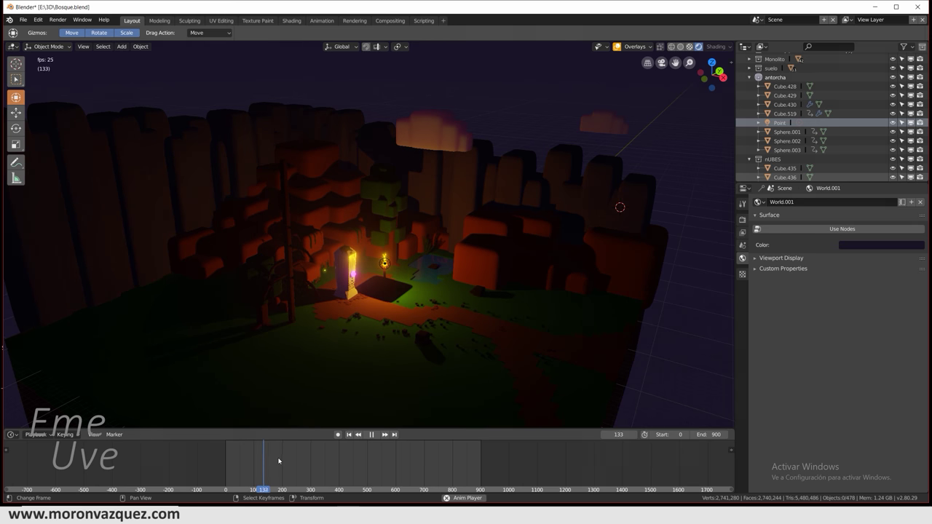
key(t)
click(370, 434)
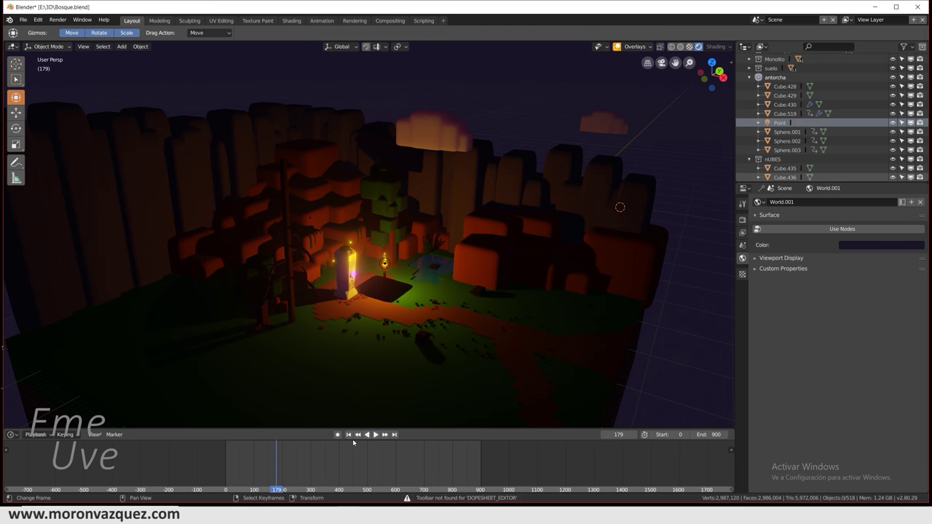
drag(289, 456, 263, 456)
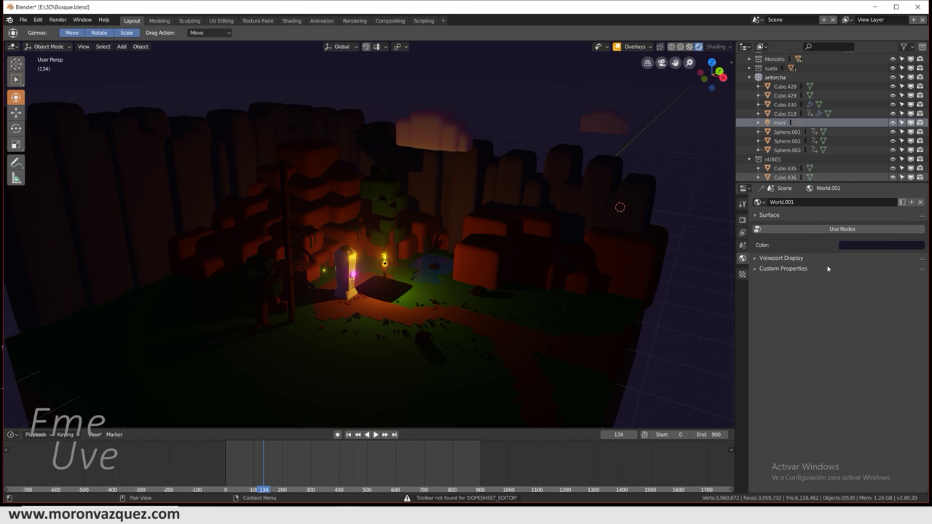
key(space)
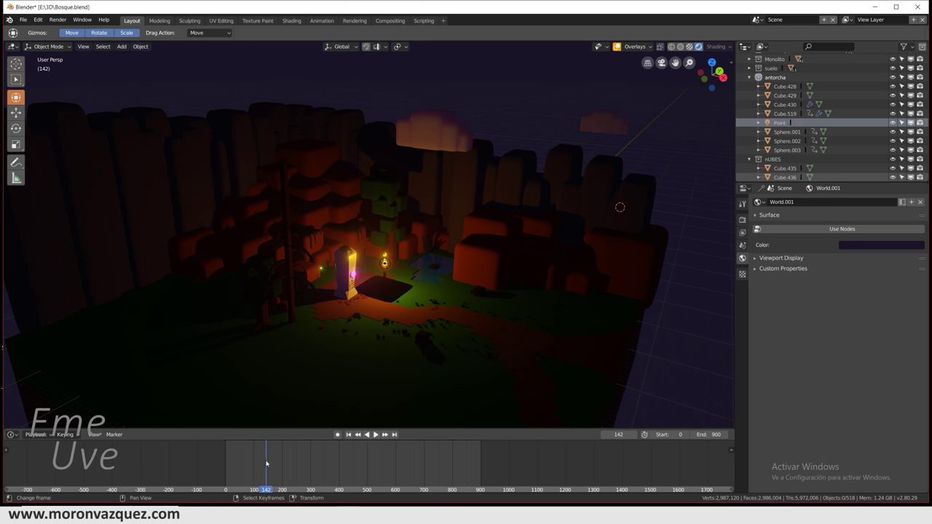
key(space)
drag(266, 464, 478, 469)
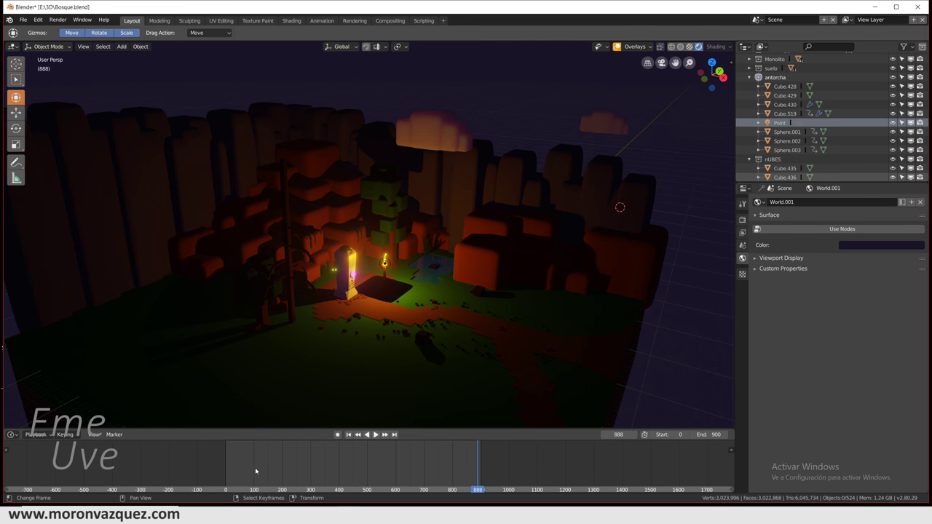
drag(229, 464, 268, 466)
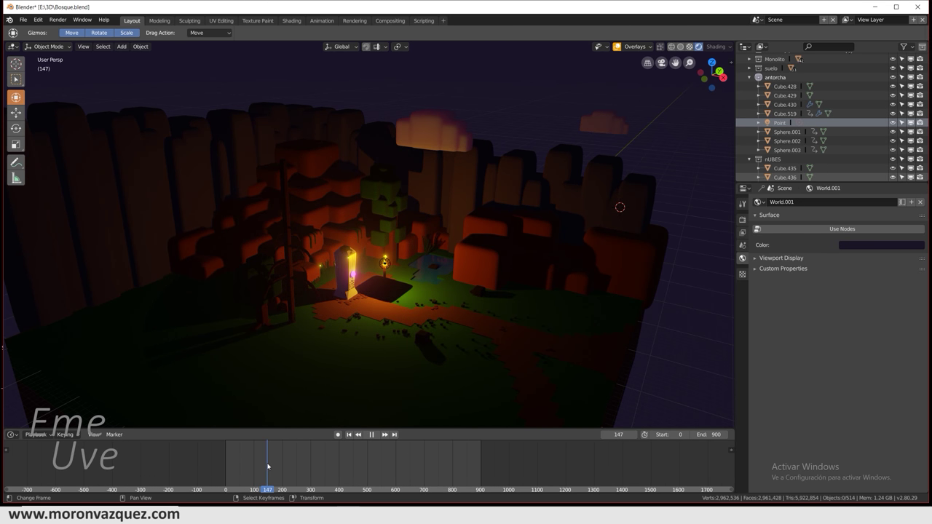
key(space)
drag(260, 460, 222, 462)
key(space)
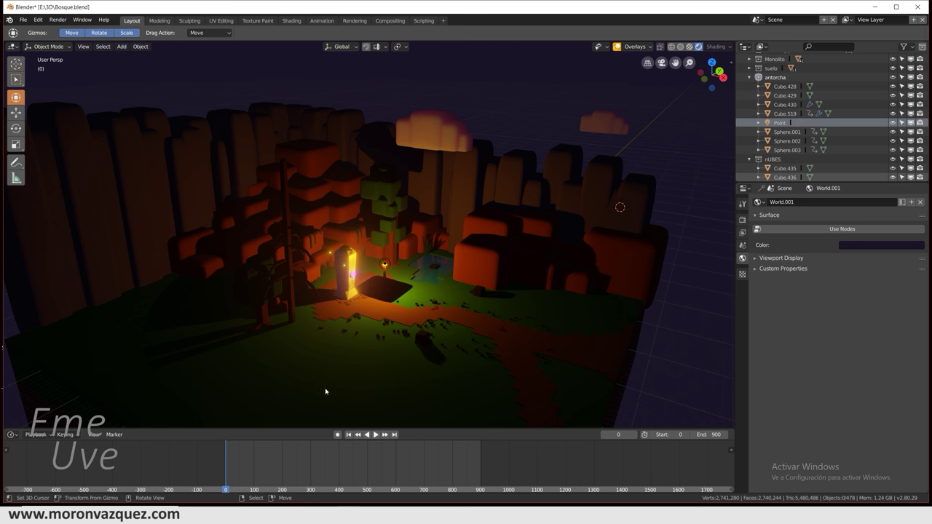
Insert keyframes for the dark world colour at frames 0 and 101
right_click(886, 247)
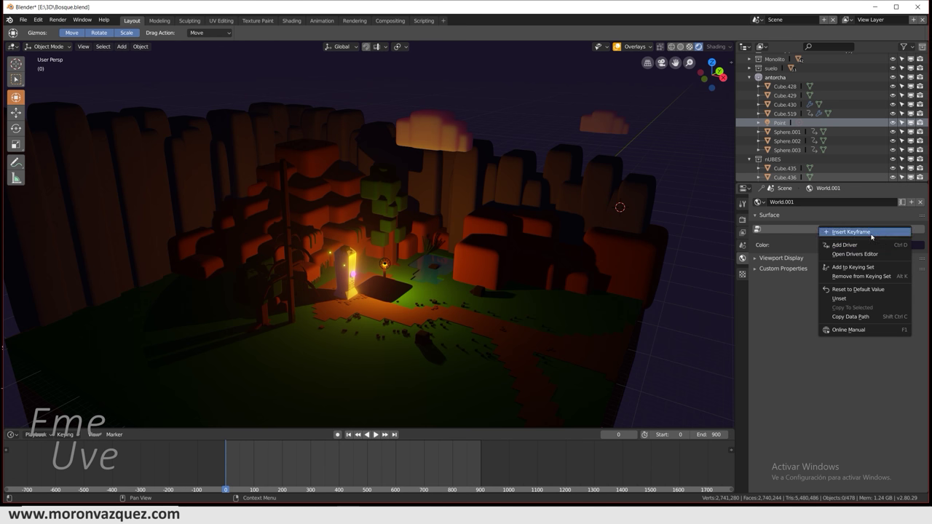
click(863, 234)
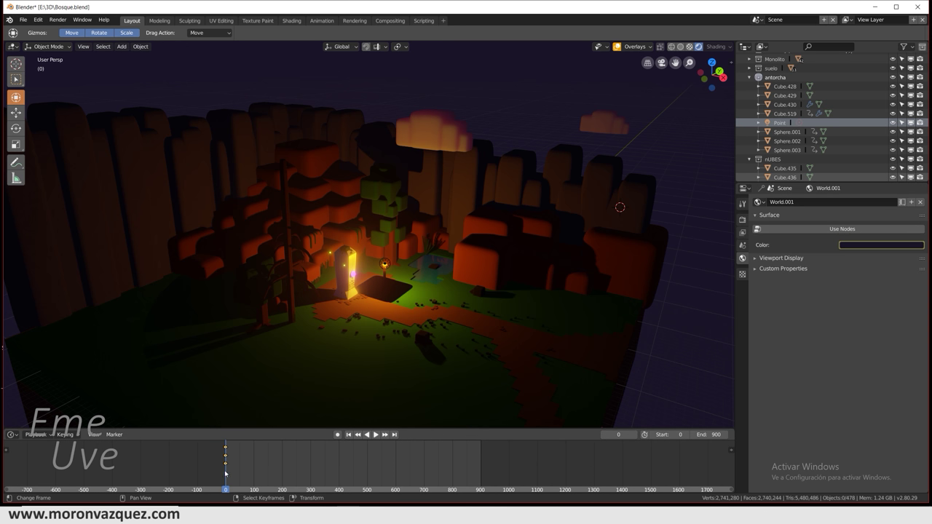
drag(226, 474, 255, 472)
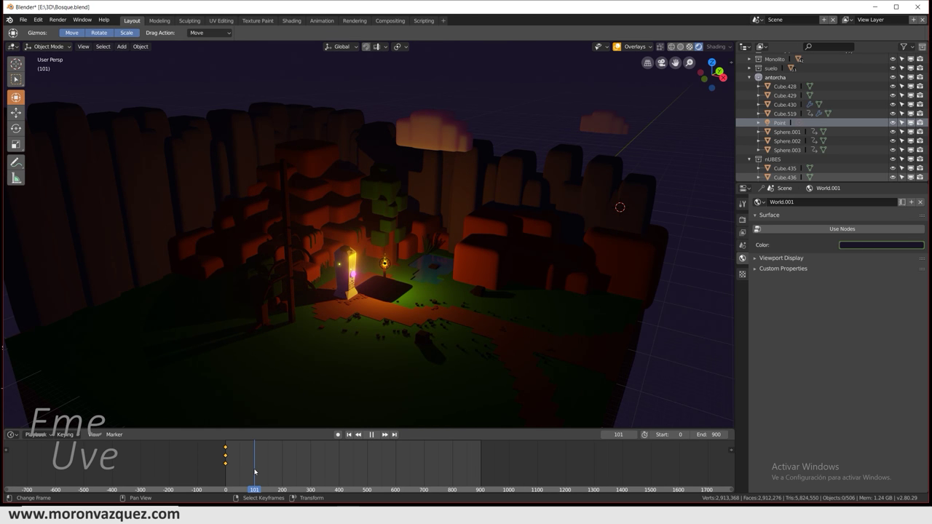
right_click(855, 247)
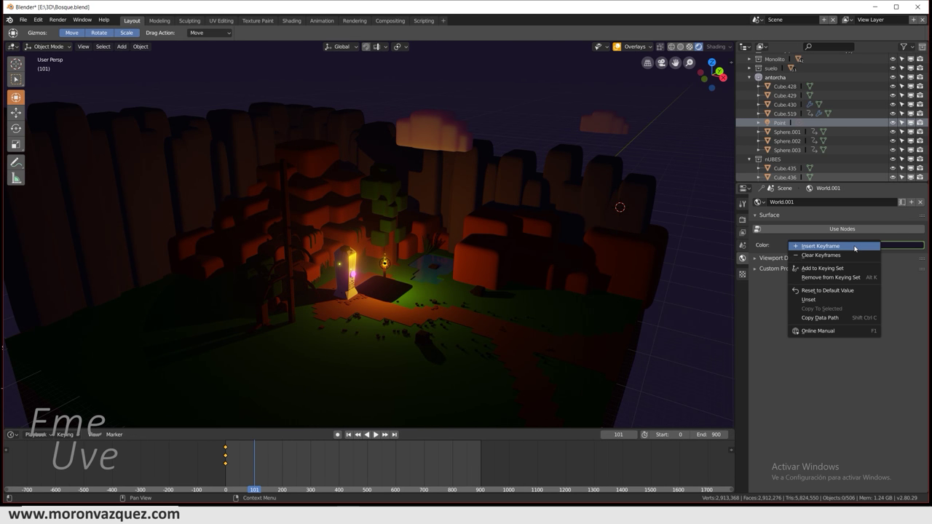
click(855, 249)
At frame 203, brighten the world colour to R 0.055, G 0.031, B 0.123 and insert a keyframe for it
drag(245, 484, 284, 472)
right_click(856, 250)
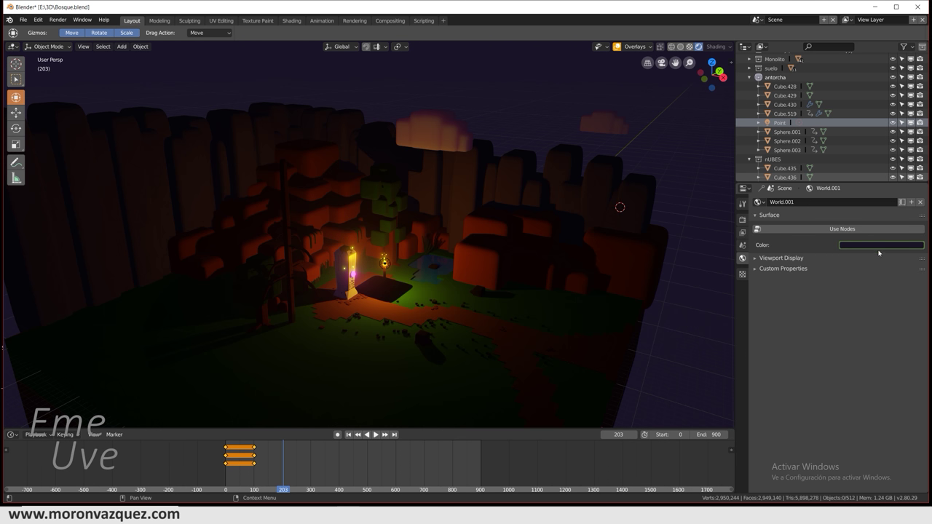
click(879, 248)
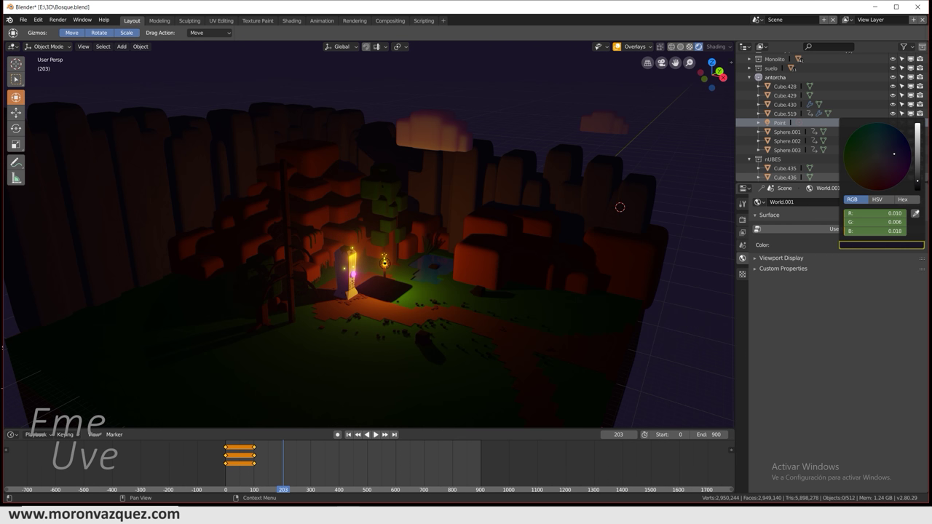
drag(918, 178, 917, 175)
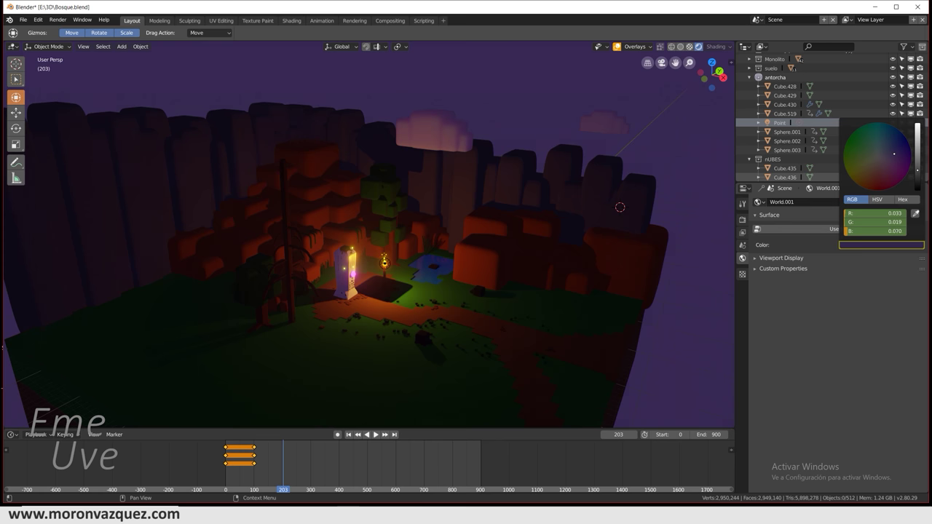
scroll(877, 157, up, 1)
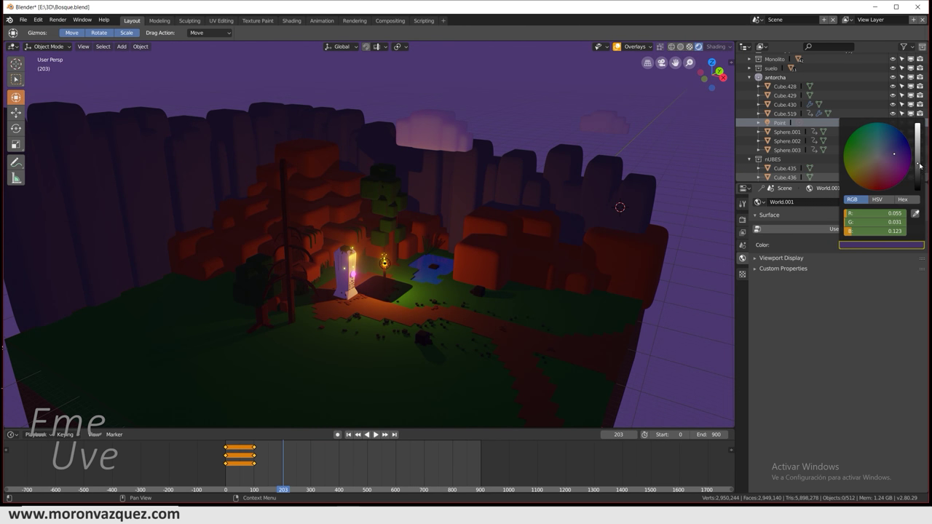
right_click(884, 248)
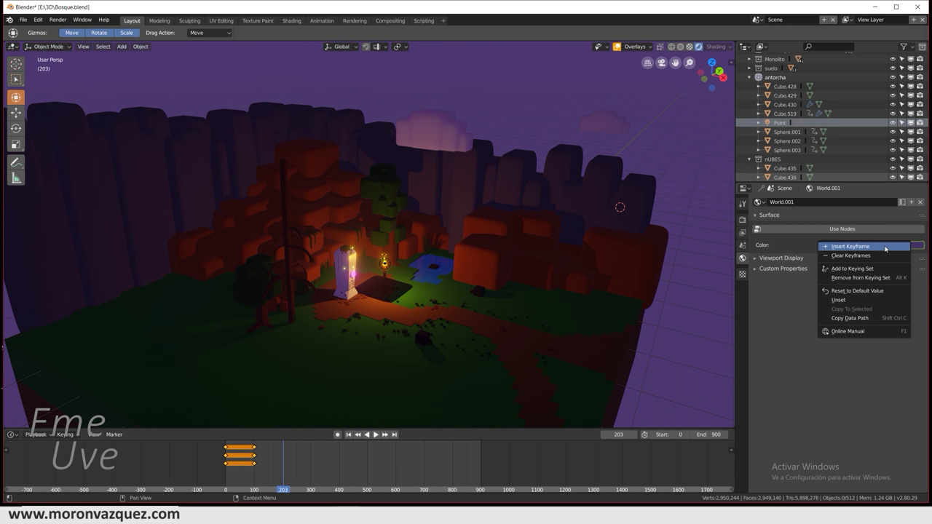
click(881, 248)
At frame 278, brighten the world colour to a light daytime purple and insert a keyframe for it
drag(280, 474, 304, 472)
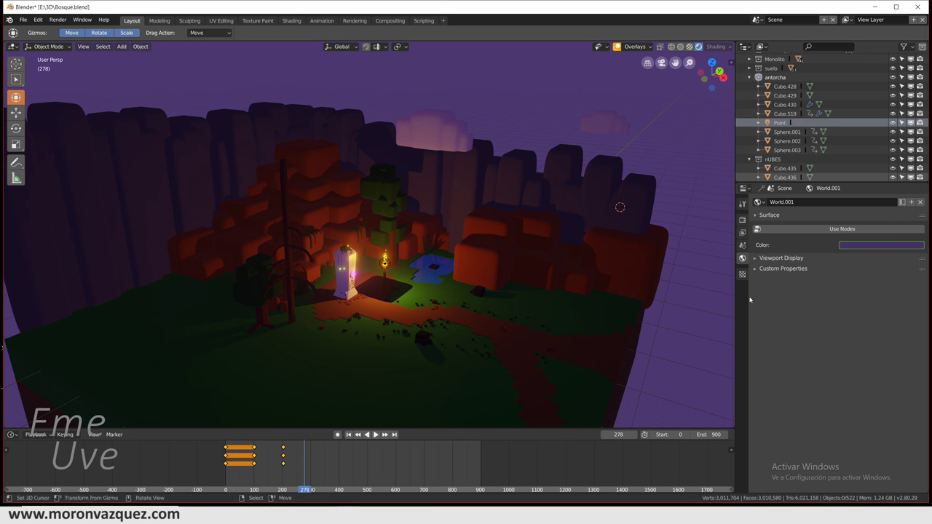
right_click(892, 245)
click(898, 247)
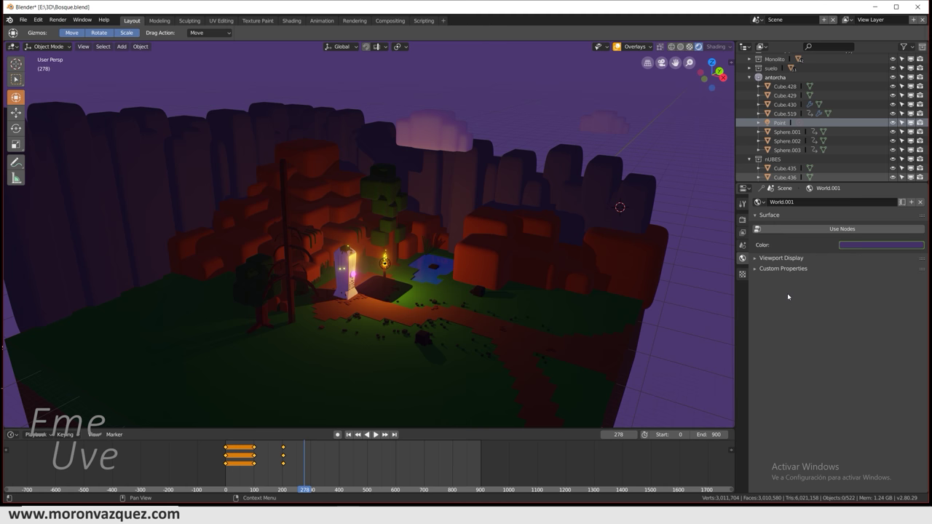
click(885, 247)
drag(916, 174, 916, 135)
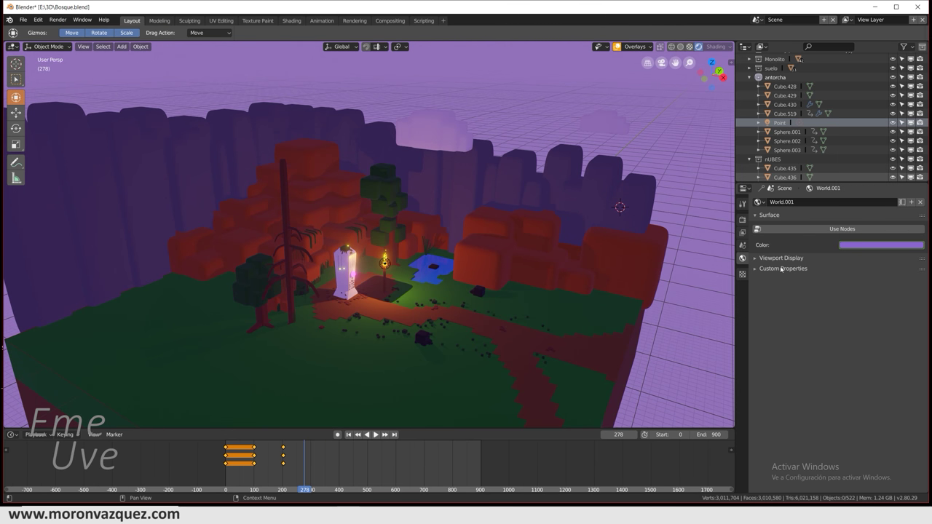
right_click(894, 246)
click(888, 246)
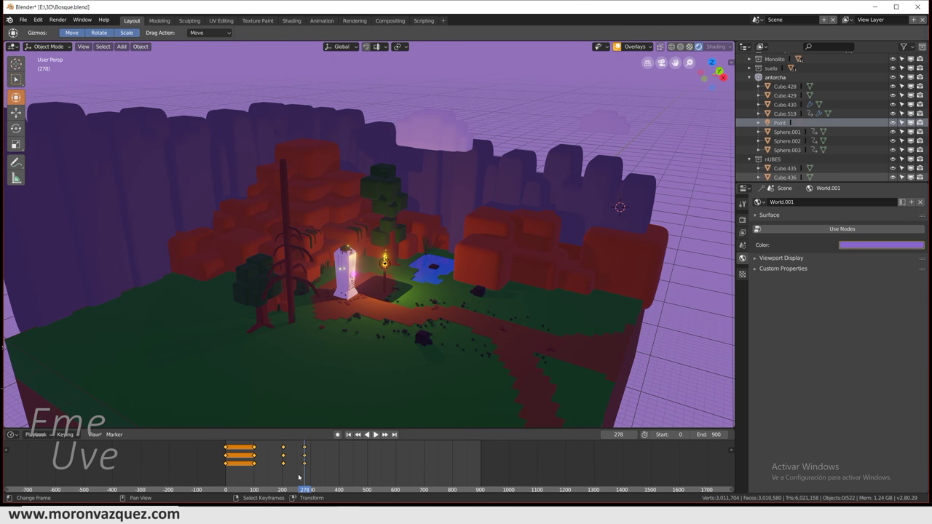
At frame 438, brighten the world colour to R 0.413, G 0.216, B 1.000 and insert a keyframe for it
drag(299, 476, 349, 475)
key(space)
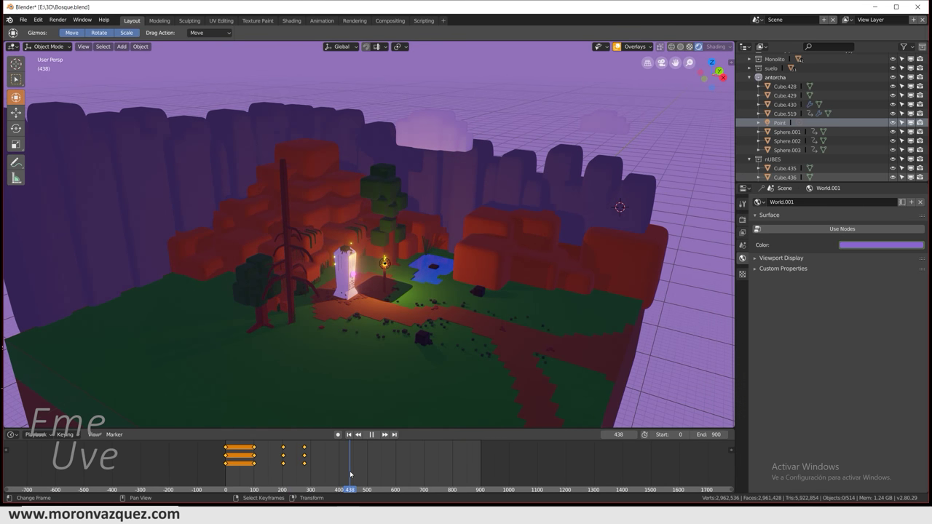
click(887, 246)
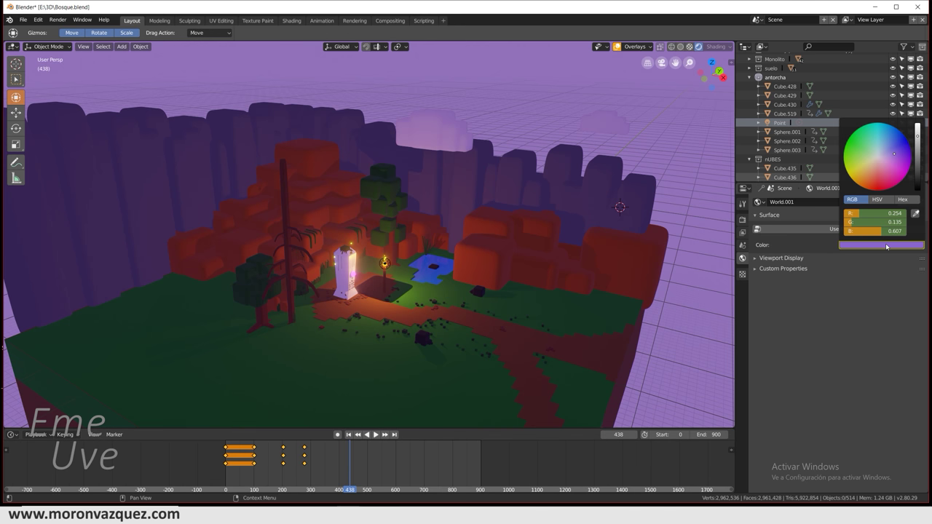
drag(919, 140, 917, 125)
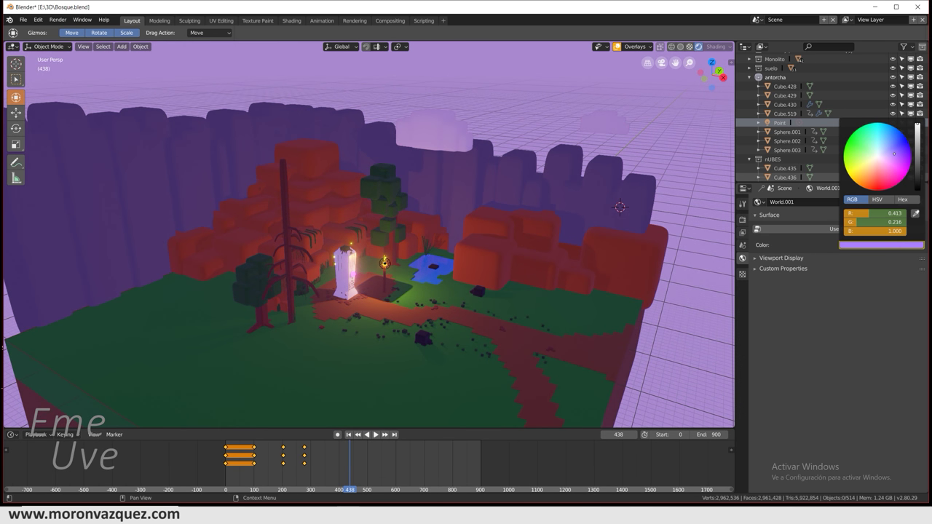
right_click(877, 248)
click(881, 254)
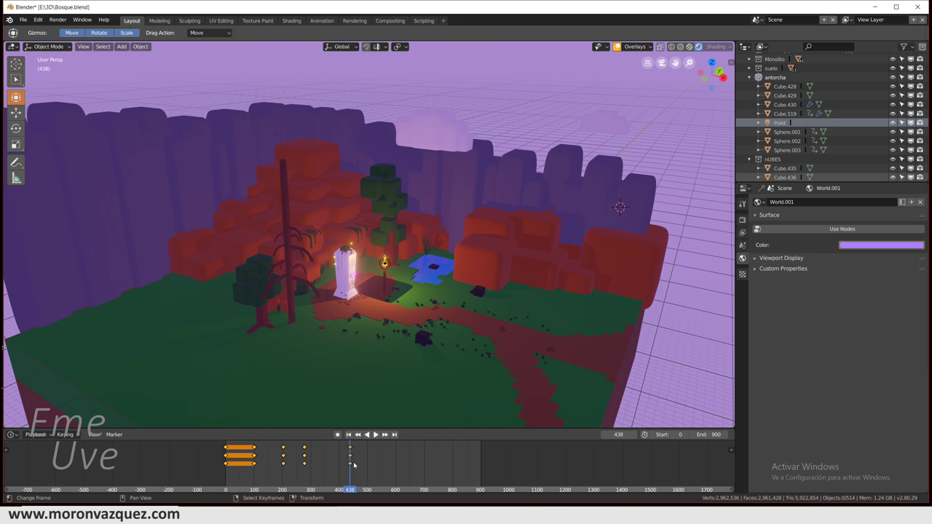
Try to duplicate the frame 278 world colour keyframes a short way along the timeline, and undo the duplicate
key(space)
drag(354, 462, 423, 465)
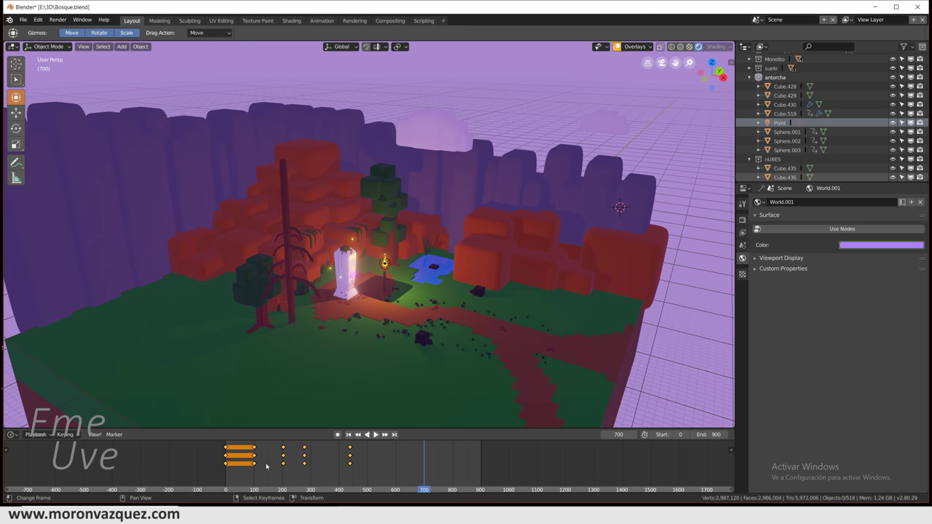
click(305, 465)
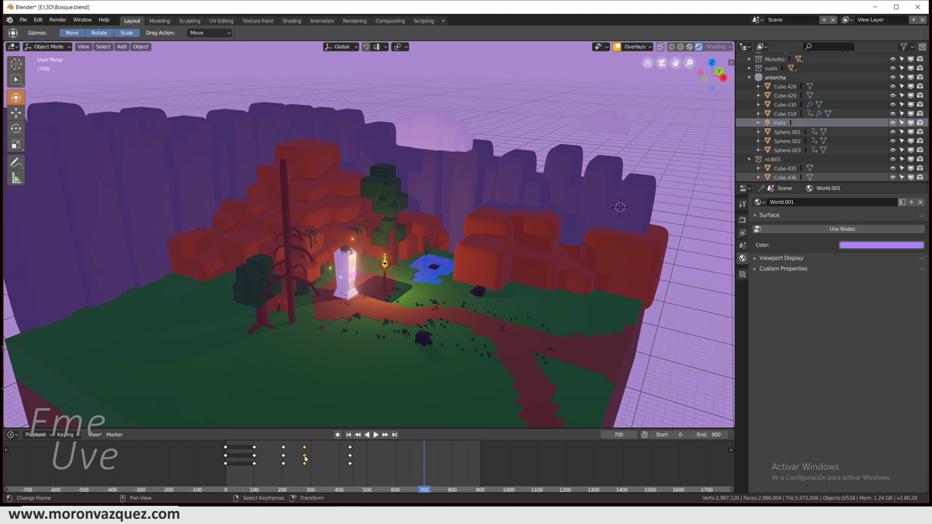
key(ctrl)
key(shift+d)
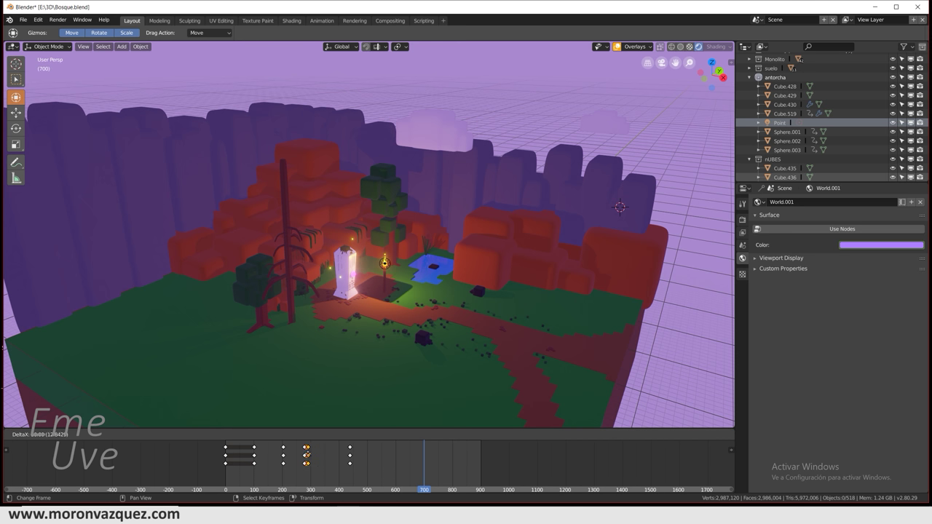
click(319, 460)
key(ctrl)
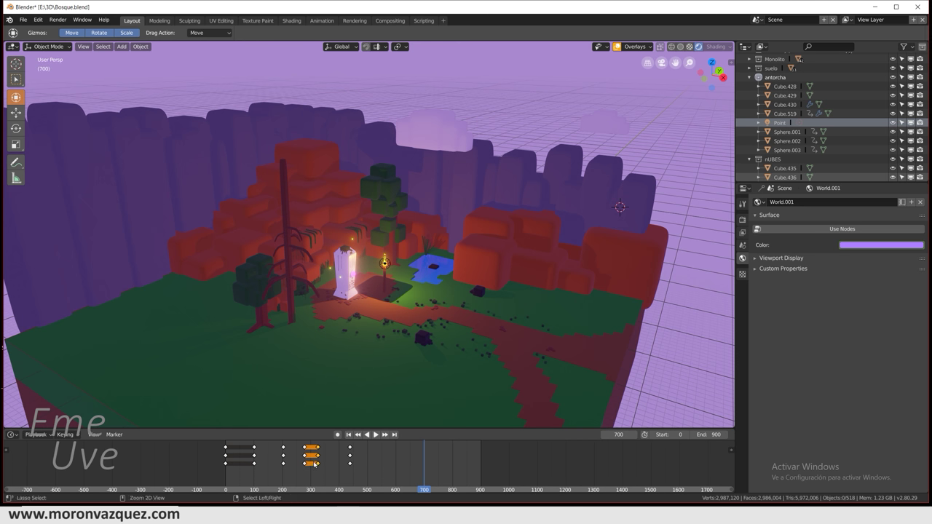
key(ctrl+z)
Copy the frame 278 light purple keyframes to just past frame 700 and shift the copy back to about frame 685
drag(397, 457, 426, 457)
key(ctrl+v)
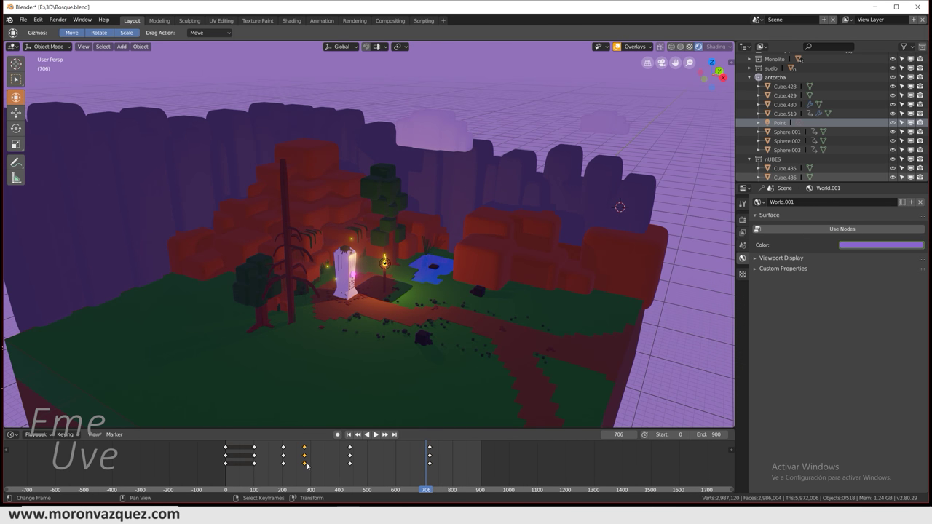
key(space)
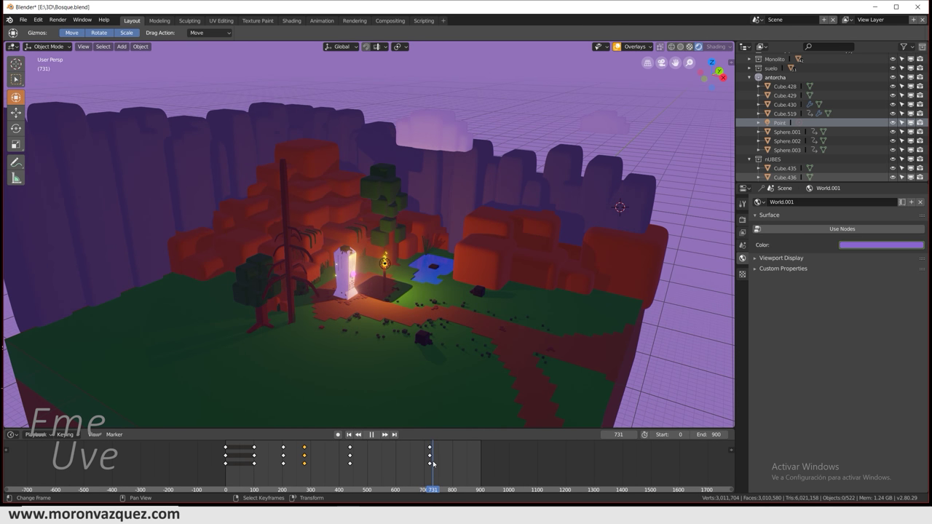
click(304, 475)
drag(303, 476, 422, 468)
key(g)
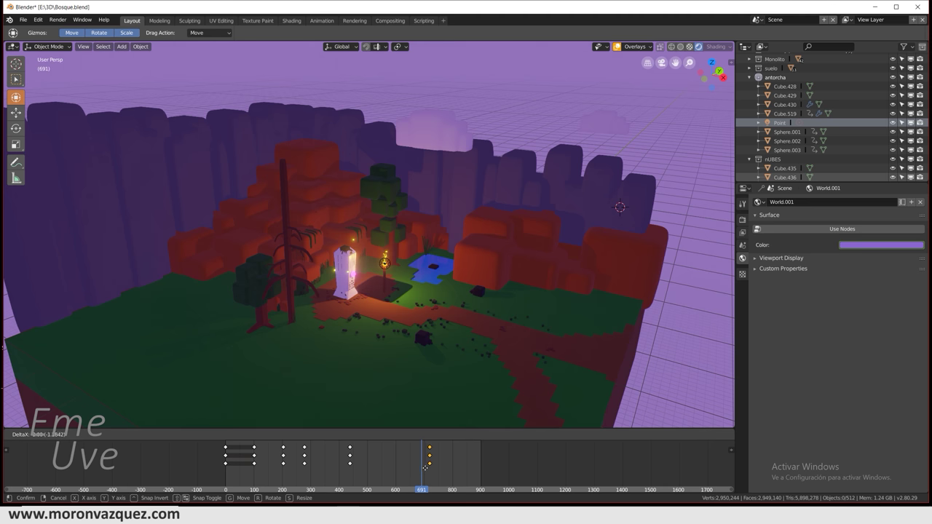
click(417, 467)
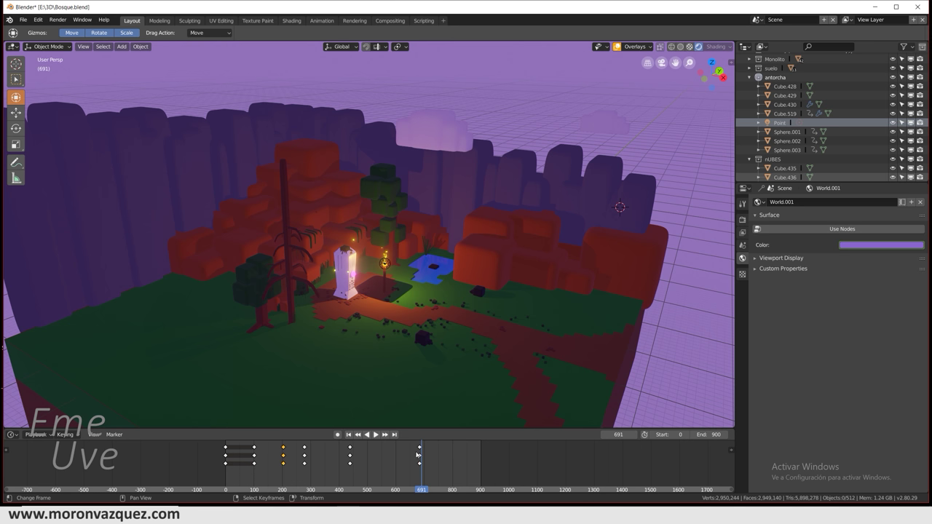
Copy the frame 203 colour keyframes to frame 774 and the dark keyframe pair from frames 0 and 101 to frame 813
click(445, 459)
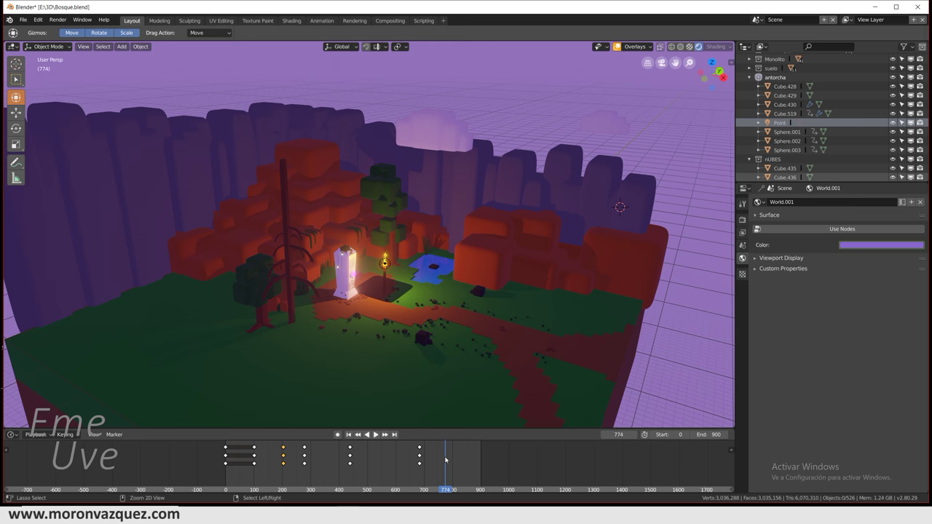
key(ctrl+v)
click(239, 463)
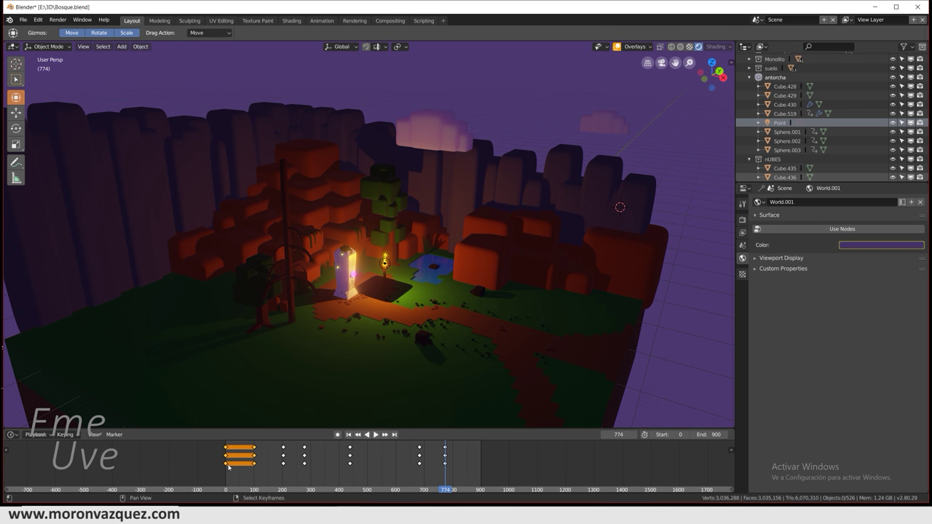
key(ctrl+c)
click(456, 462)
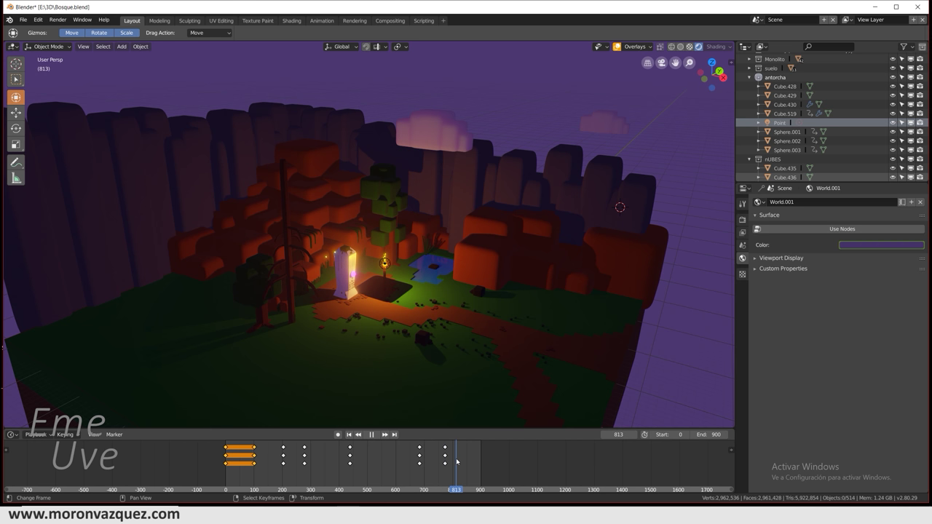
key(ctrl+v)
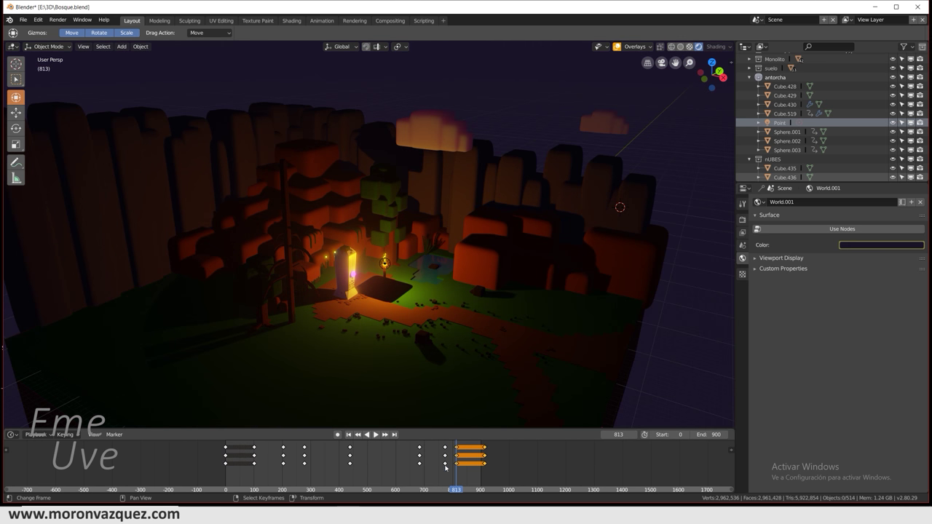
Move the frame 774 keyframes to about frame 740 and adjust the pasted dark pair to span about frames 800 to 900
key(g)
right_click(435, 467)
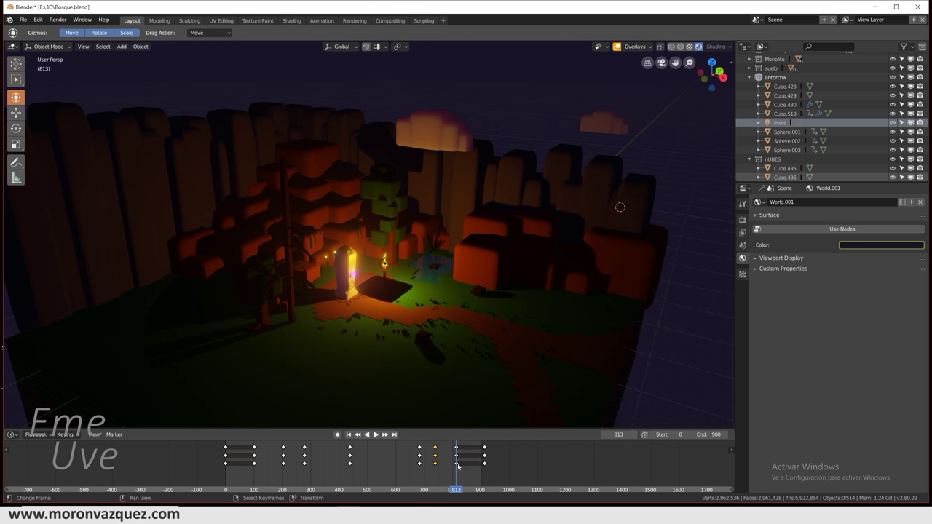
click(471, 466)
key(ctrl+z)
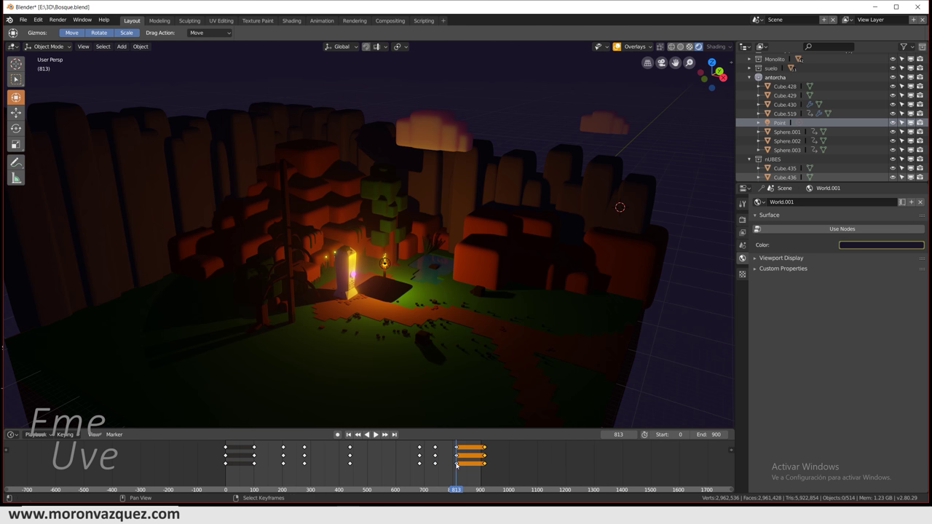
key(g)
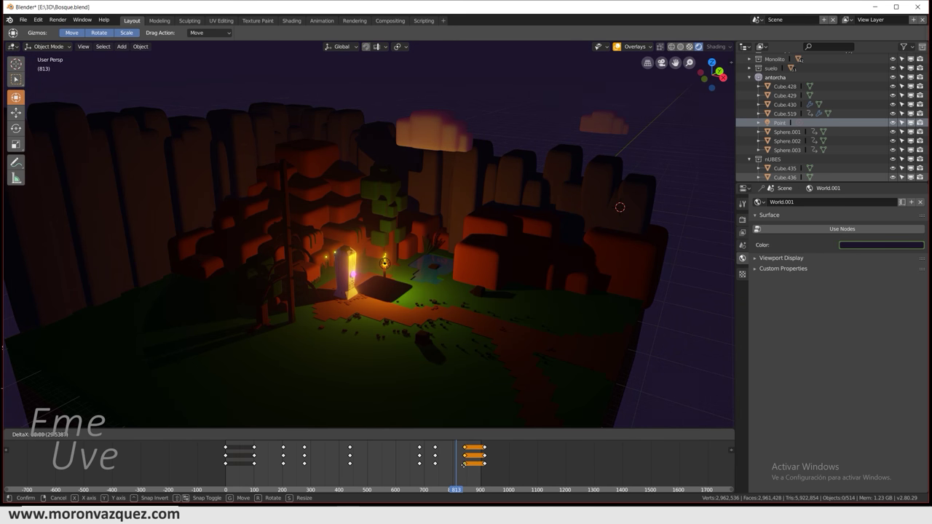
click(466, 465)
key(g)
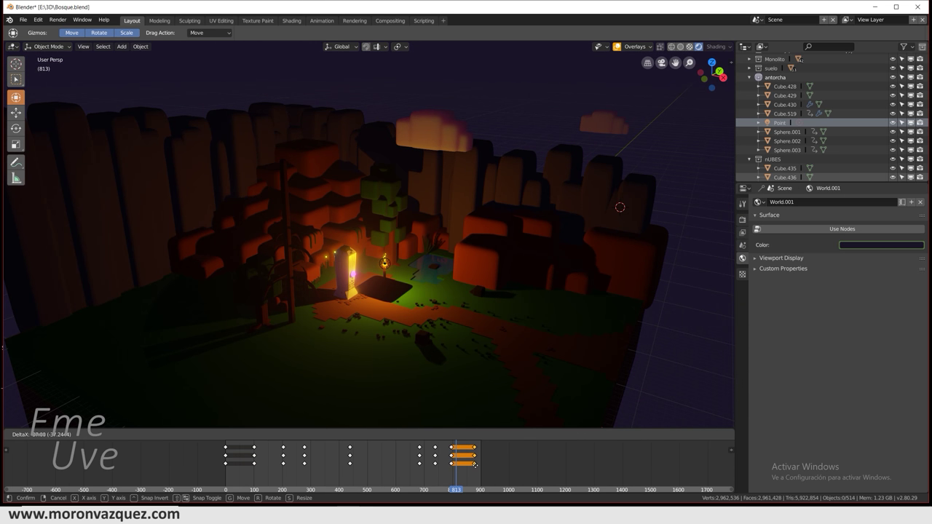
click(482, 466)
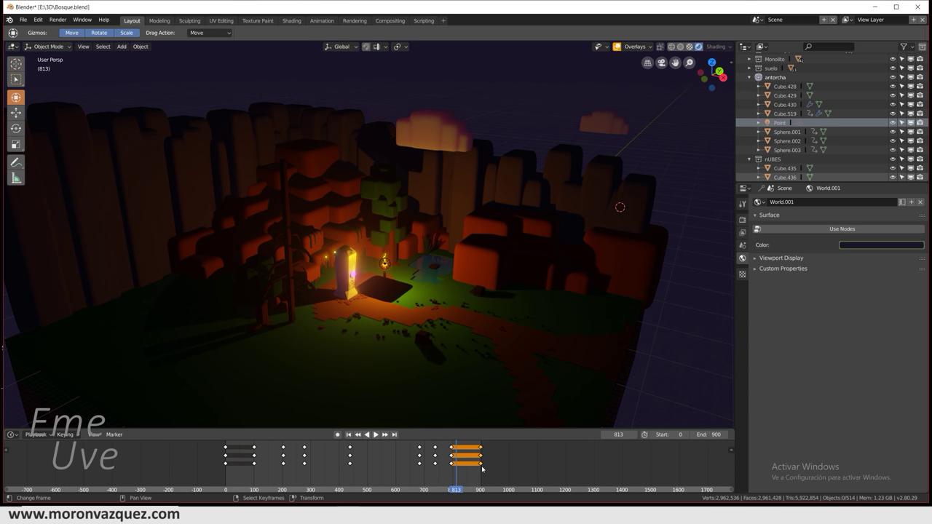
Preview the world colour cycle by playing and scrubbing up to about frame 905 and back to frame 0
key(space)
drag(401, 484, 482, 452)
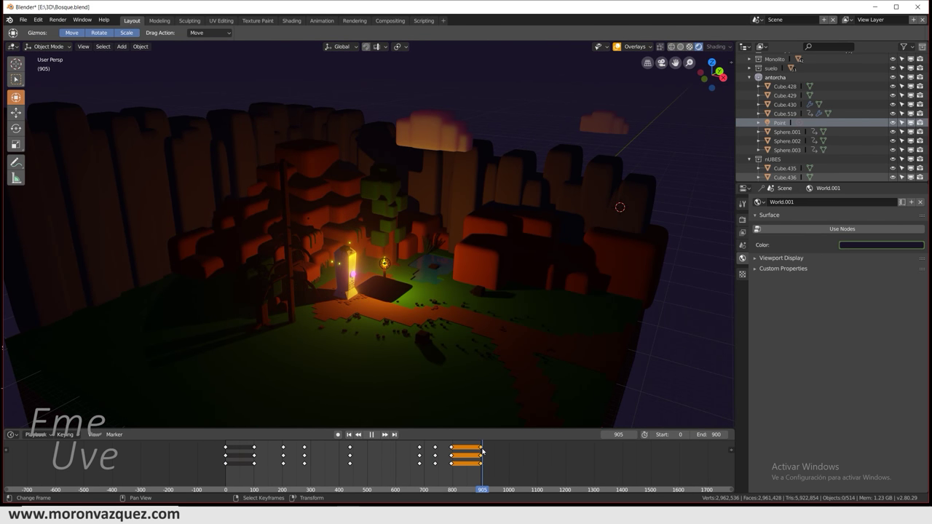
drag(483, 449, 217, 460)
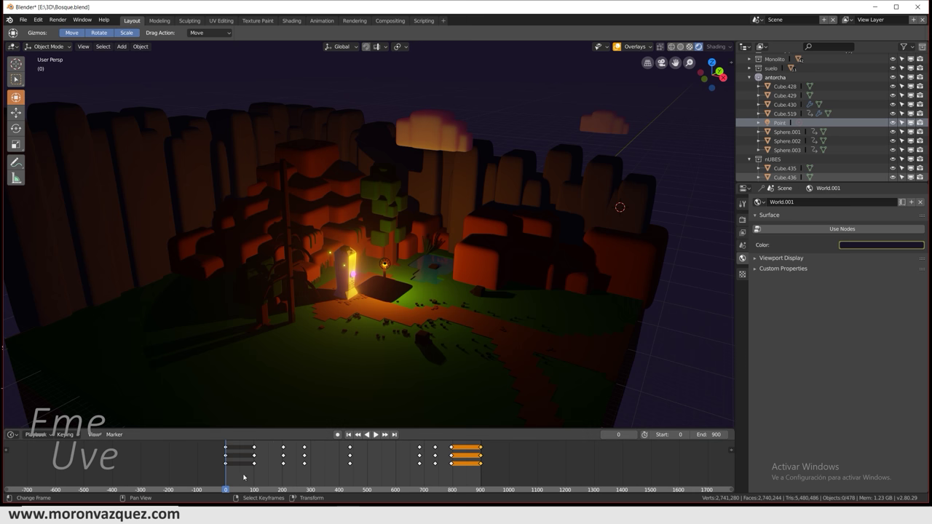
mouse_move(228, 464)
mouse_down()
mouse_move(463, 471)
mouse_move(220, 451)
mouse_up()
Go to frame 440 in the bright daytime section and bring up the light types for adding a new light
mouse_move(352, 478)
mouse_down()
mouse_move(383, 478)
mouse_move(352, 478)
mouse_up()
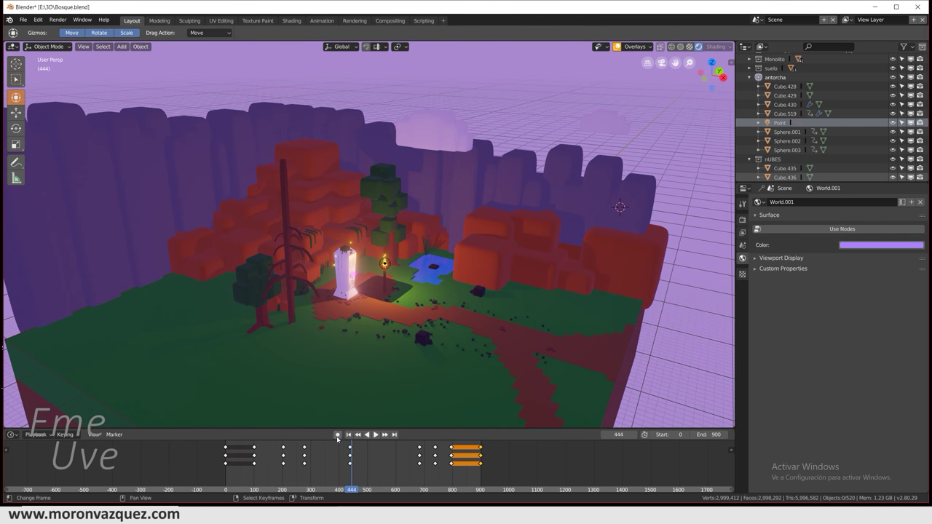
drag(360, 466, 353, 469)
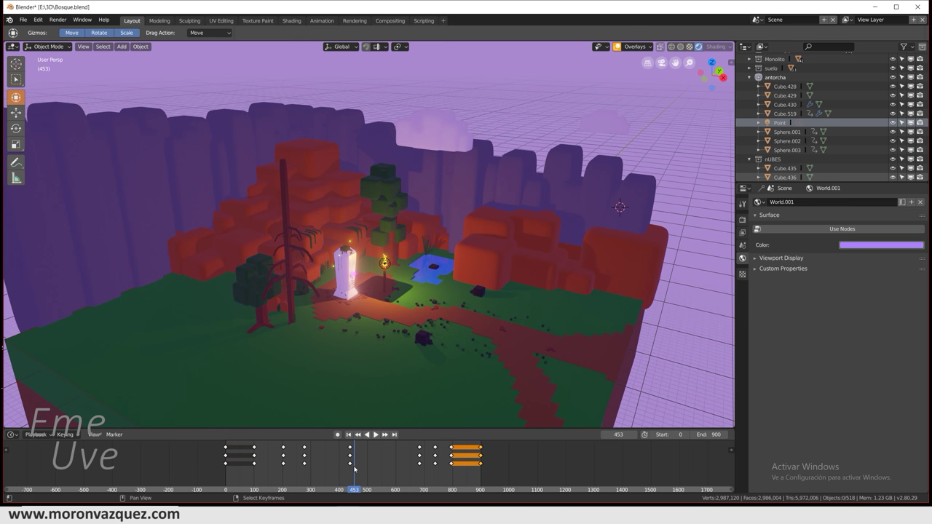
key(space)
click(351, 467)
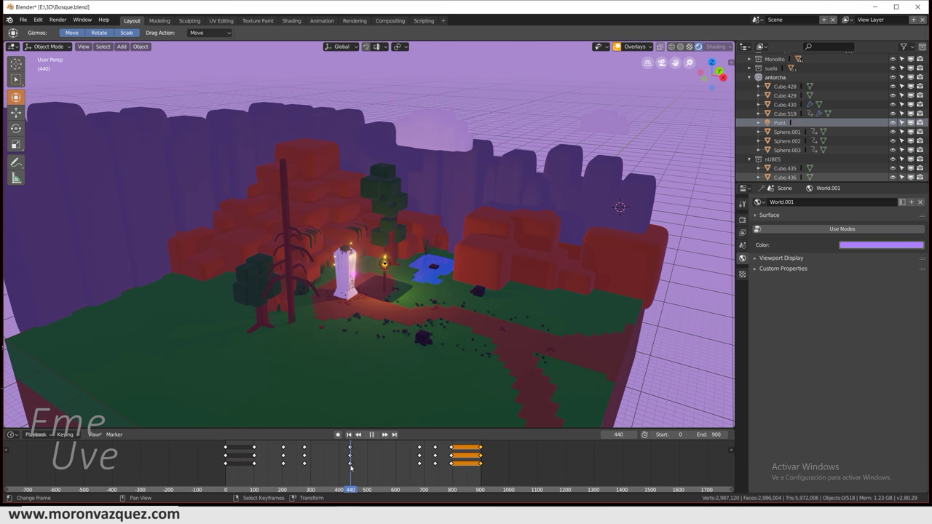
key(space)
key(shift+a)
mouse_move(387, 294)
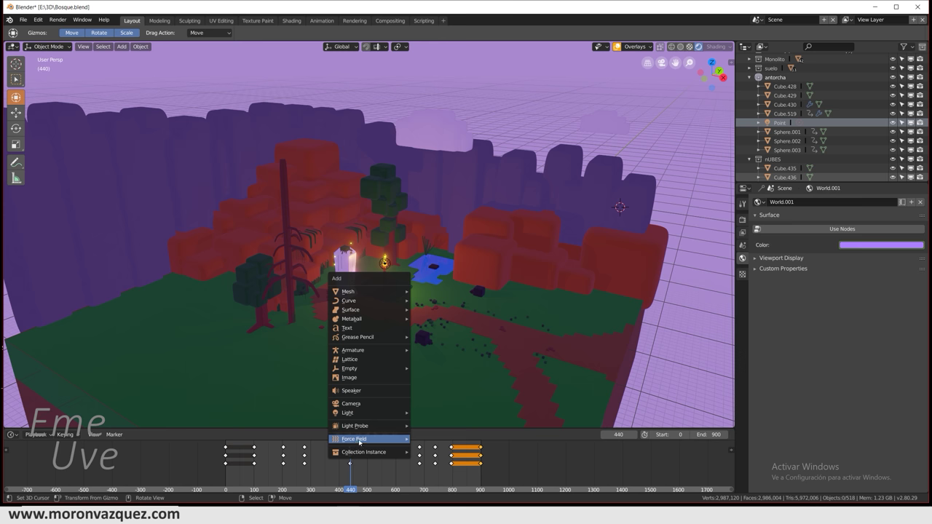
mouse_move(362, 415)
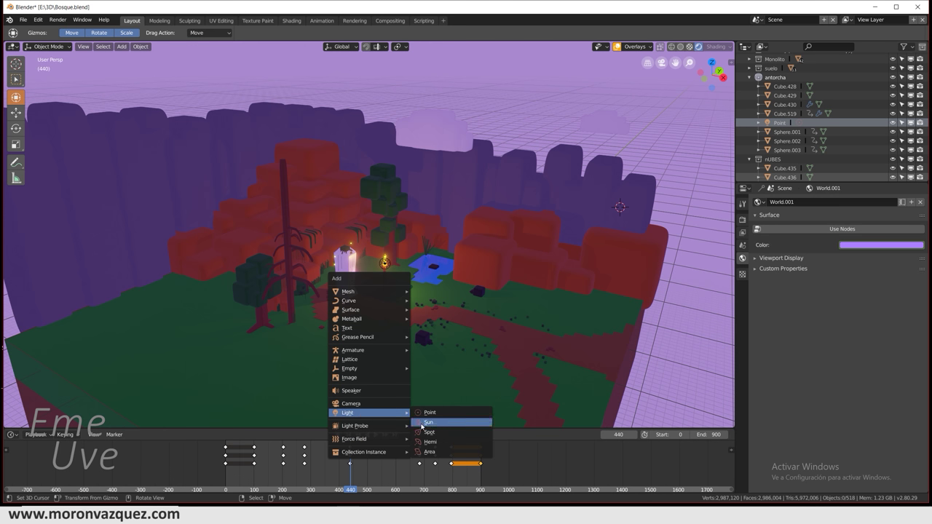
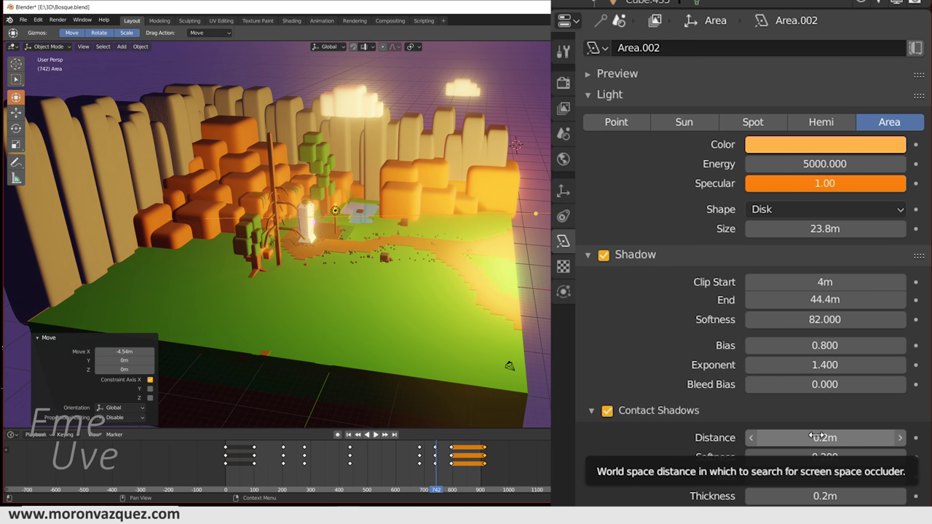
Set the area light's contact shadow distance to 81 m
mouse_move(817, 437)
mouse_down()
mouse_move(925, 437)
mouse_move(819, 439)
mouse_up()
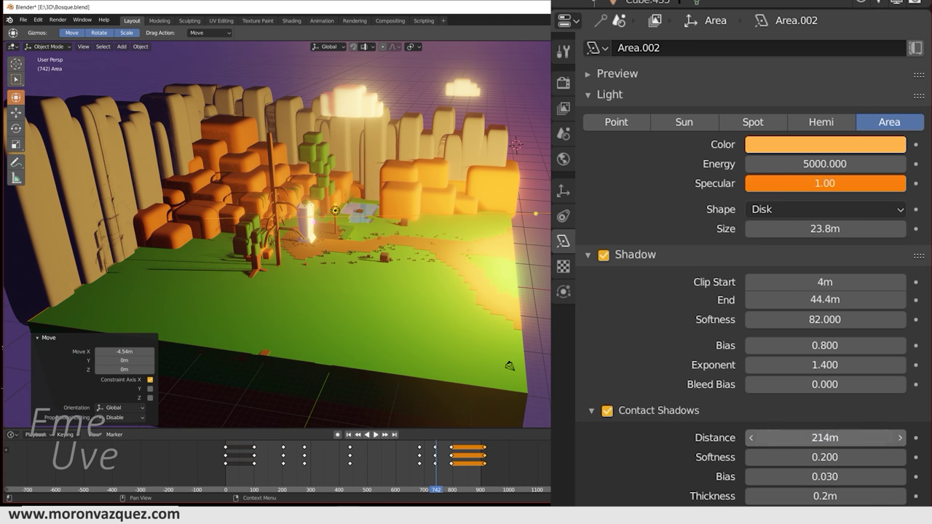
click(821, 437)
text(81)
key(Return)
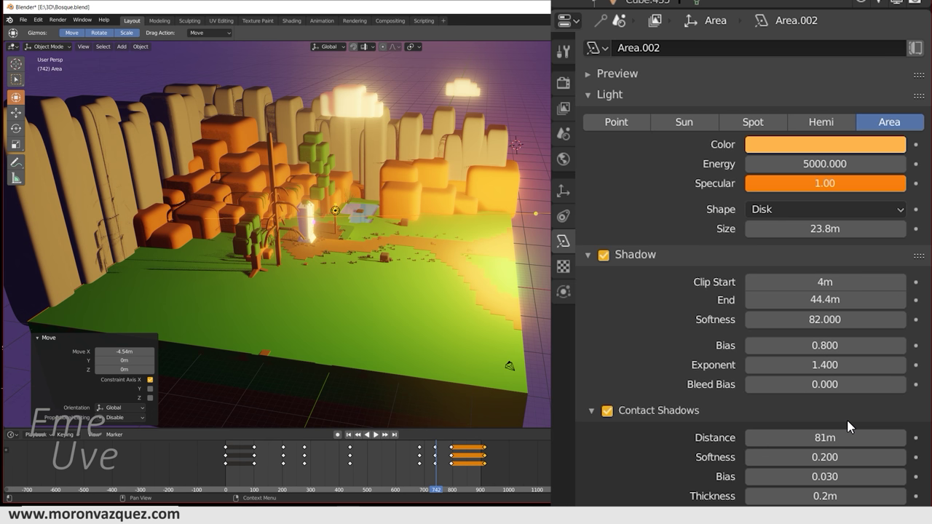
Set the area light's contact shadow softness to 5 and its contact shadow thickness to 2.59 m
click(865, 459)
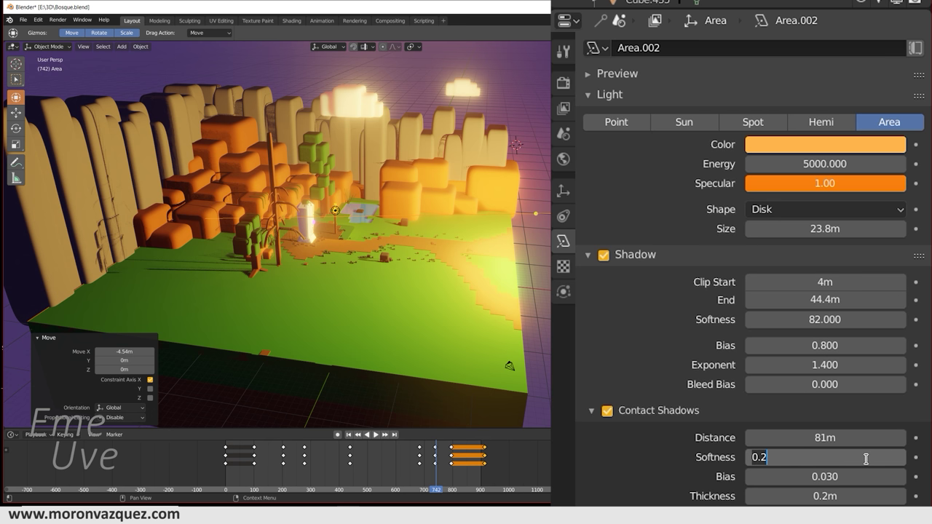
text(5)
key(Return)
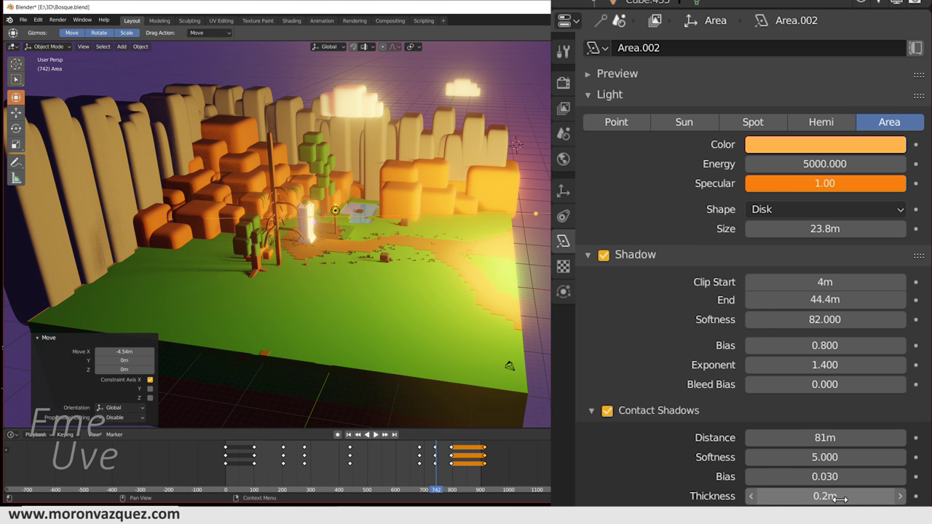
drag(839, 496, 903, 497)
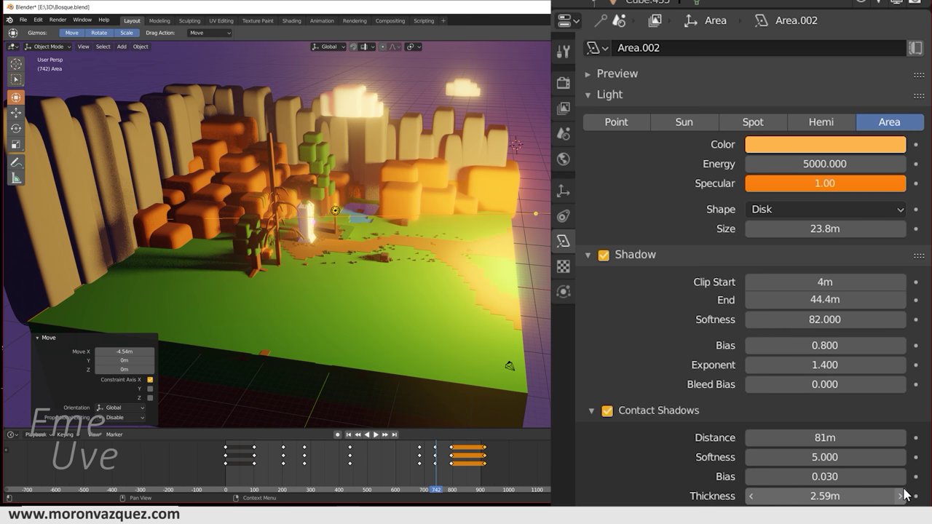
click(825, 495)
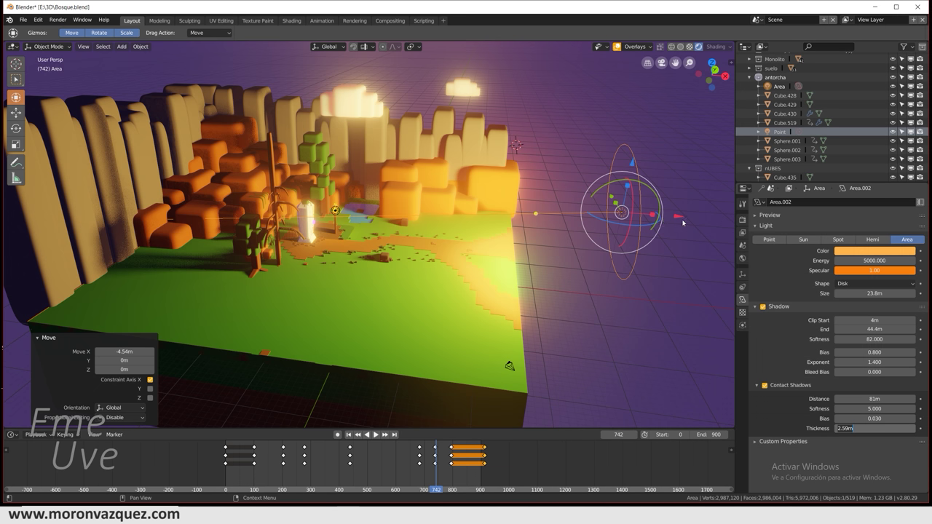
Move the area light 14 m along X away from the terrain and lower it 5.33 m along Z
click(678, 217)
drag(678, 217, 726, 218)
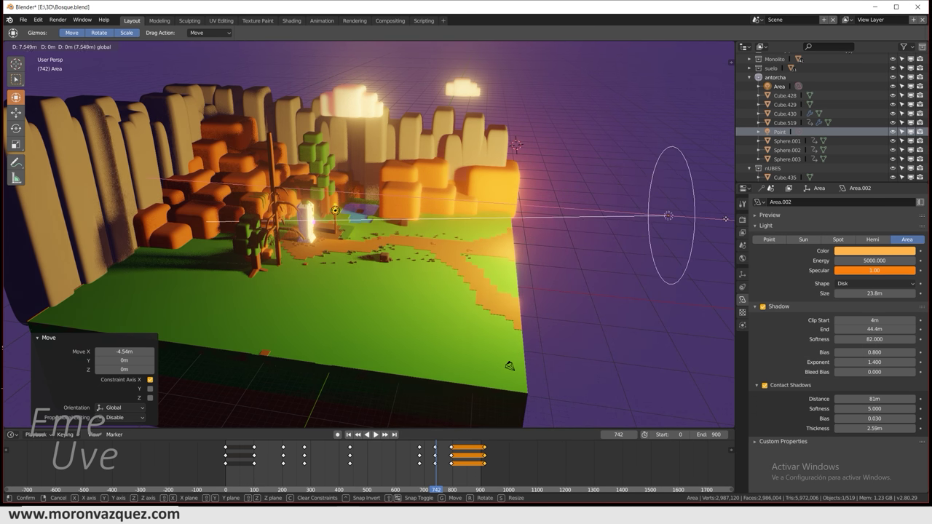
click(22, 230)
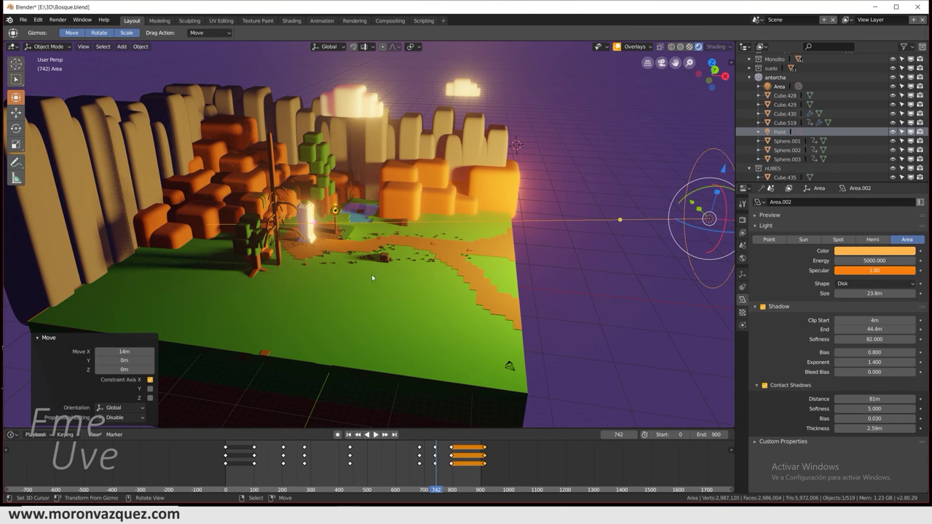
key(KP_Decimal)
key(g)
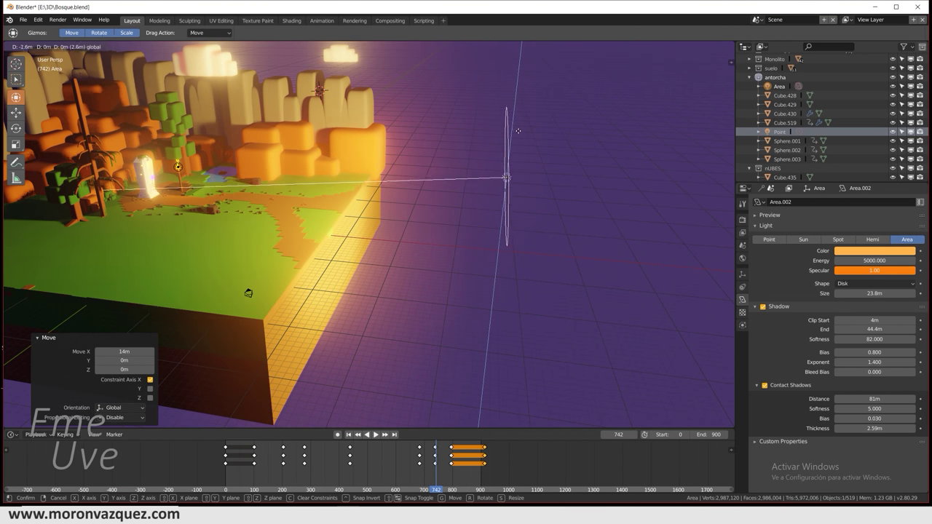
drag(518, 131, 519, 146)
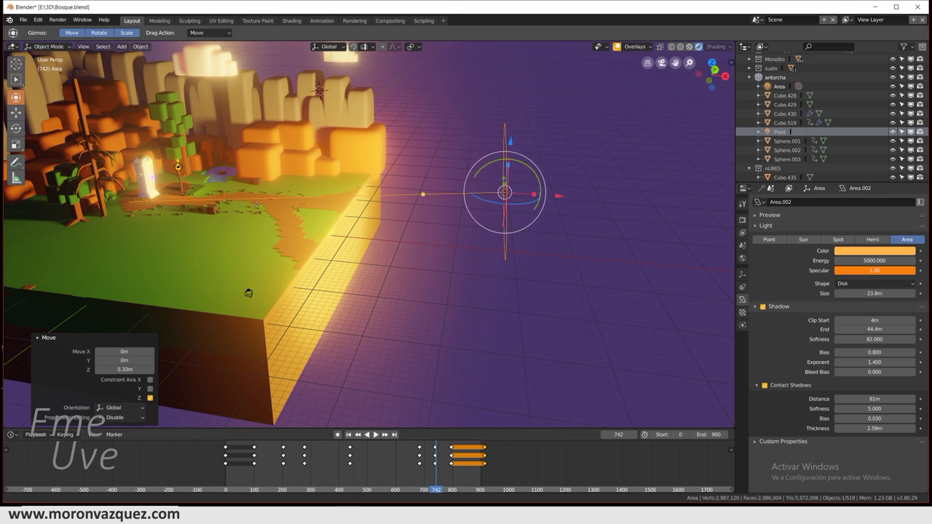
Examine the light's contact shadows on the monolith, trees, path and rocks through the camera and from closer angles
mouse_move(257, 204)
shift+middle_down()
mouse_move(364, 204)
mouse_move(252, 217)
shift+middle_up()
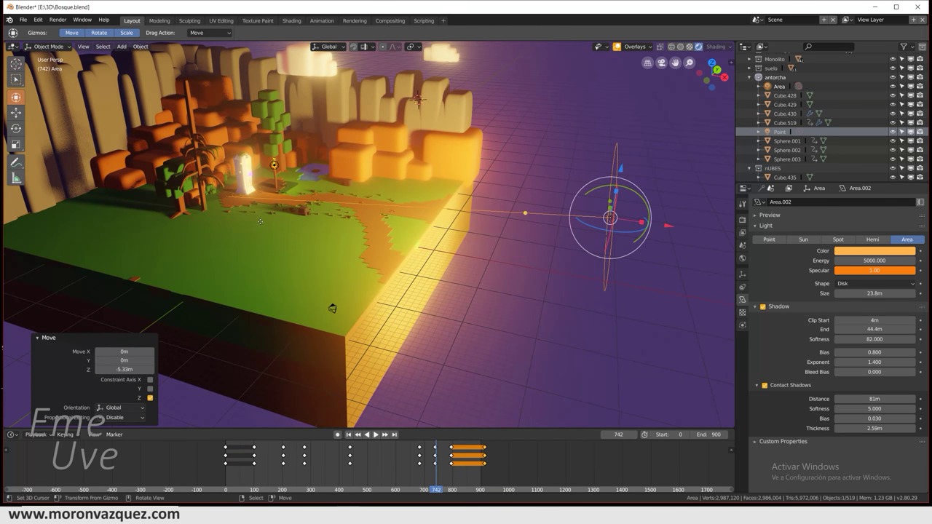
scroll(260, 221, up, 3)
key(KP_0)
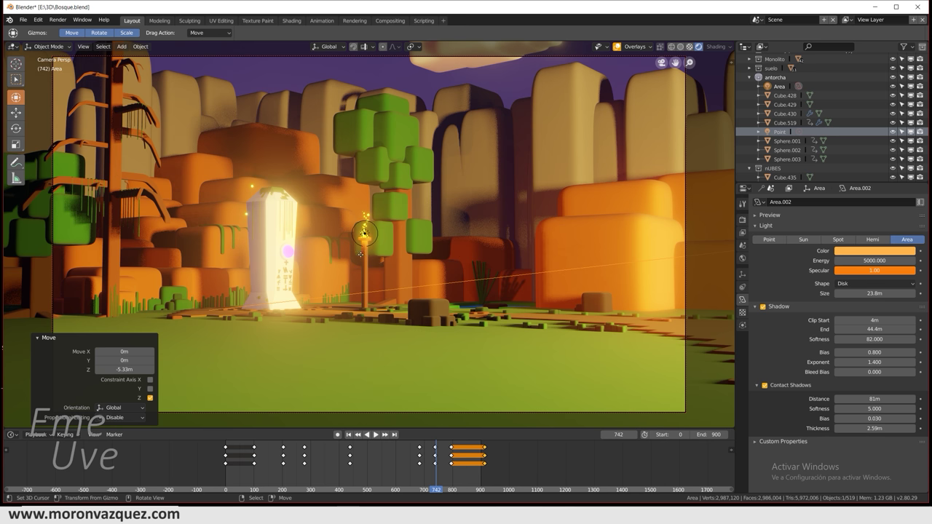
middle_drag(361, 252, 428, 395)
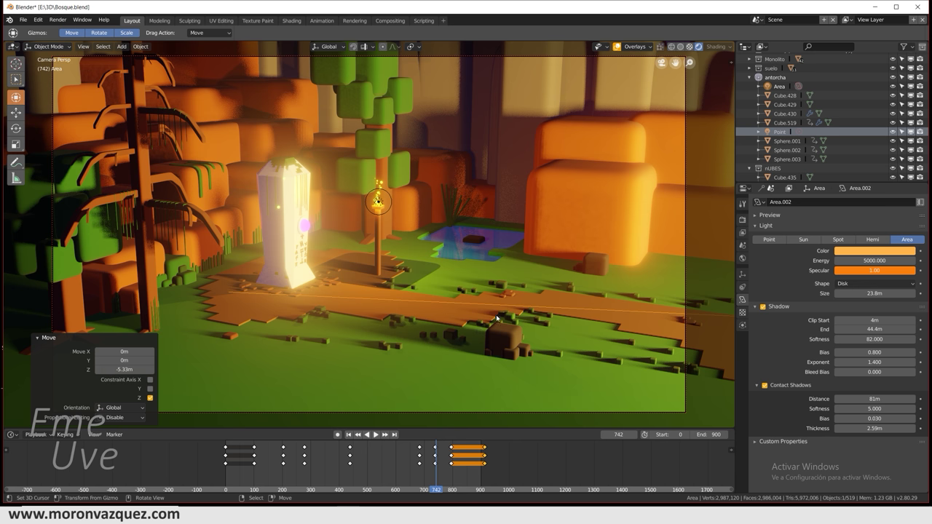
middle_drag(466, 269, 463, 254)
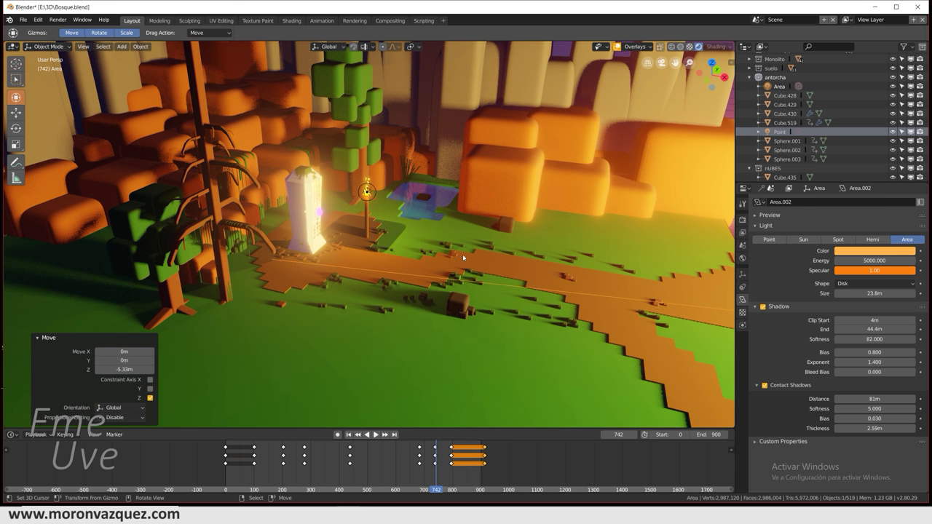
middle_drag(271, 264, 699, 176)
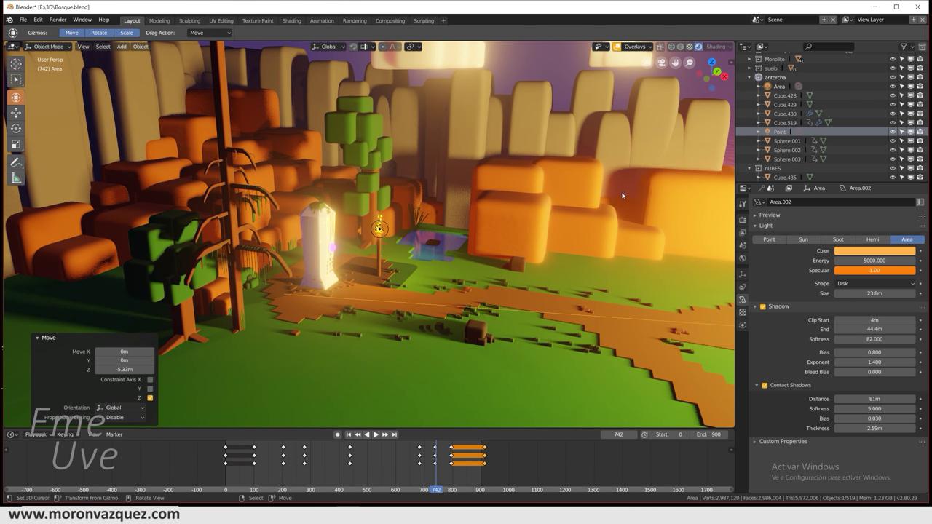
middle_drag(623, 195, 385, 361)
scroll(431, 257, up, 2)
middle_drag(340, 332, 452, 317)
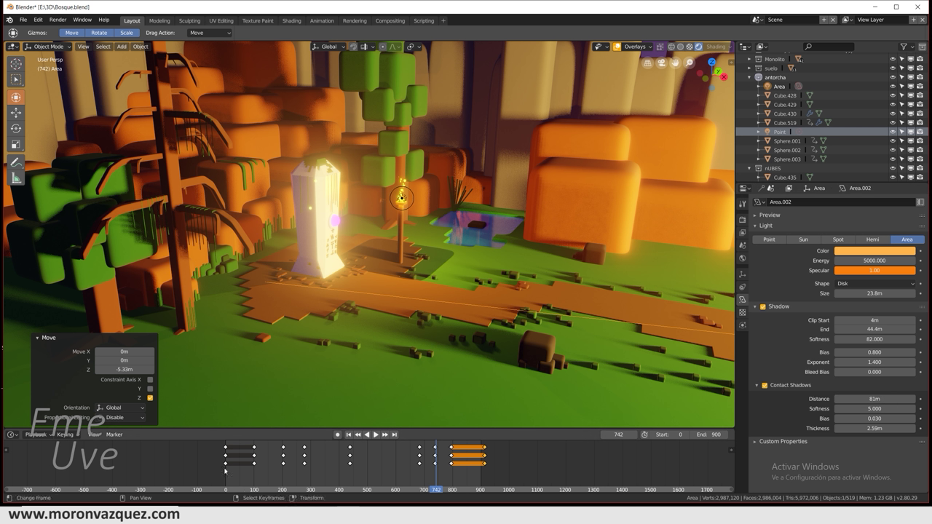
Run through the animation to frame 767 and lower the area light about 0.3 m along Z
drag(225, 469, 335, 470)
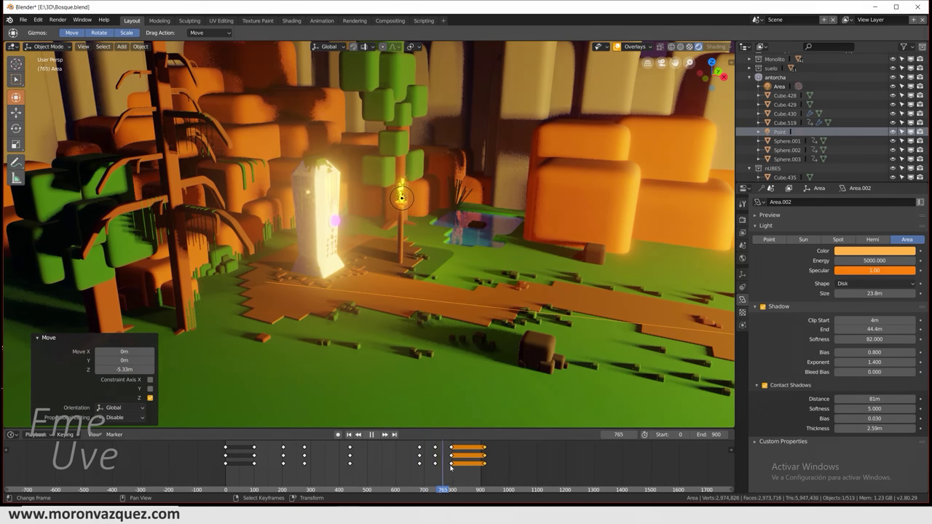
drag(451, 468, 442, 469)
scroll(572, 351, down, 4)
scroll(575, 346, down, 4)
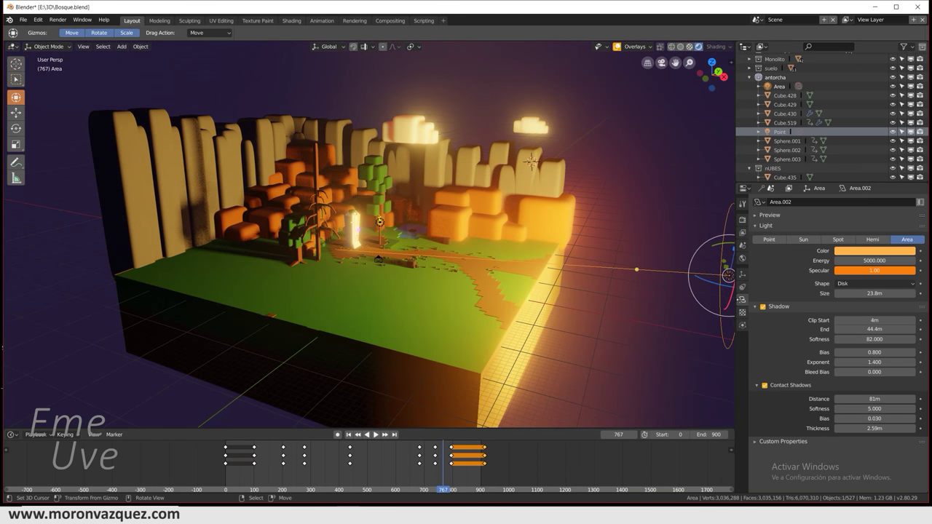
shift+middle_drag(717, 273, 637, 301)
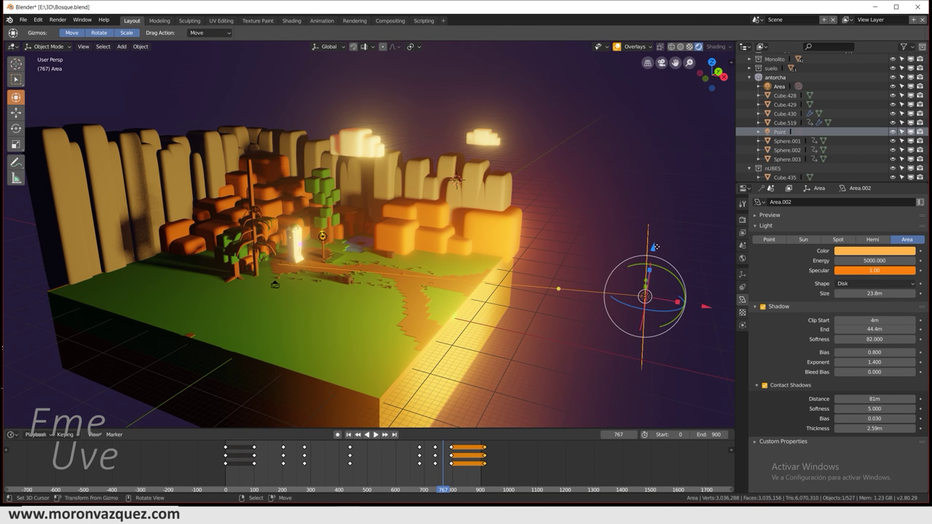
drag(656, 247, 654, 255)
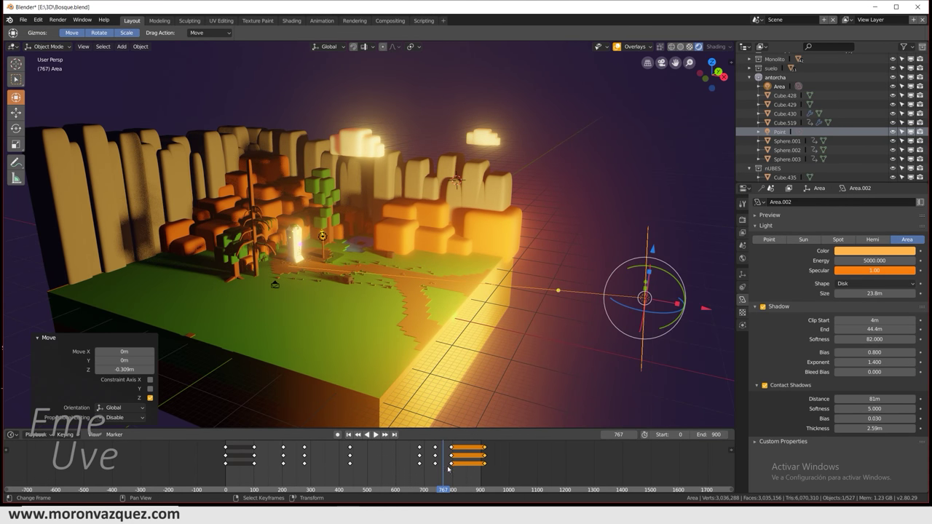
Try to keyframe the area light's energy at frame 797 and set the energy to 0
mouse_move(445, 473)
mouse_down()
mouse_move(495, 471)
mouse_move(208, 475)
mouse_move(490, 471)
mouse_move(452, 478)
mouse_up()
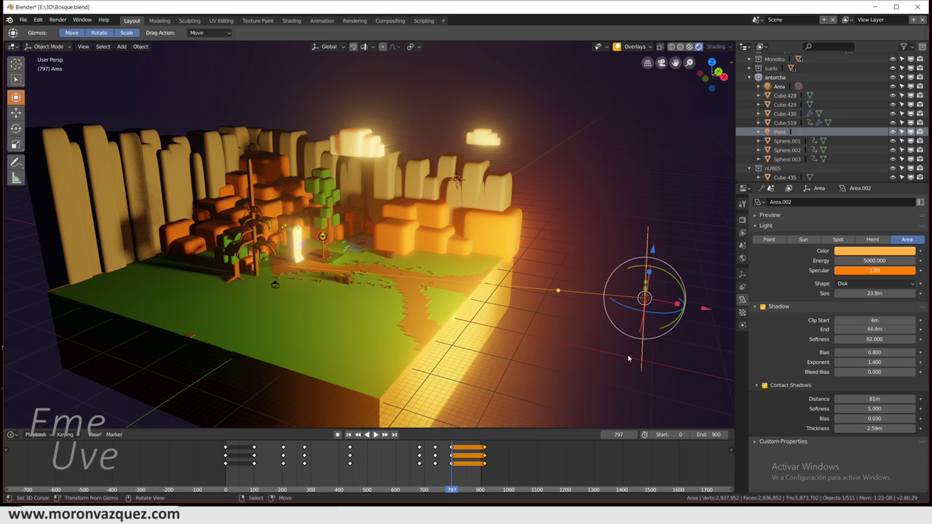
middle_drag(627, 355, 572, 356)
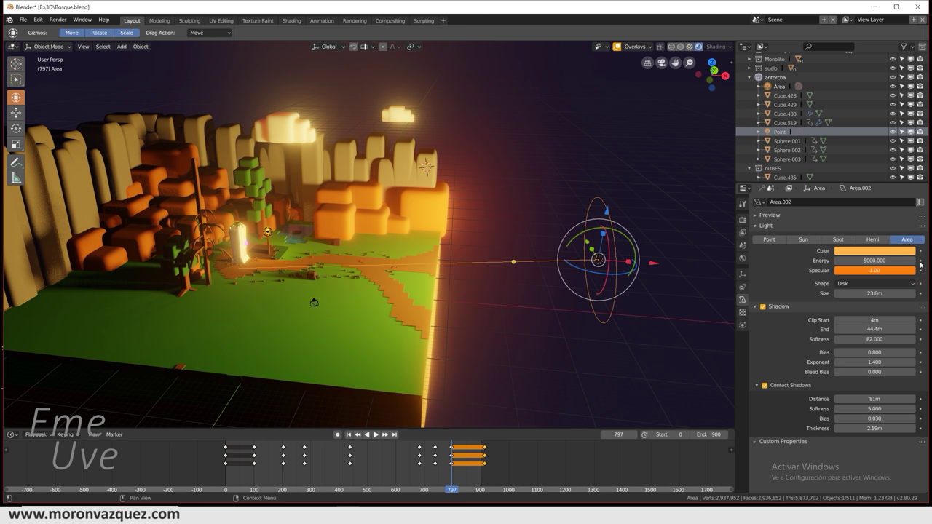
click(919, 260)
drag(913, 260, 913, 262)
click(880, 259)
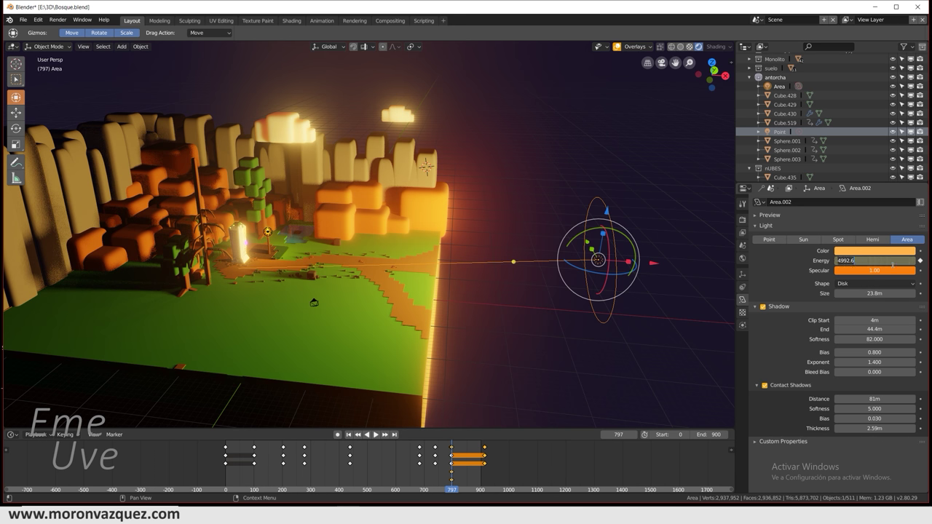
text(0)
key(Return)
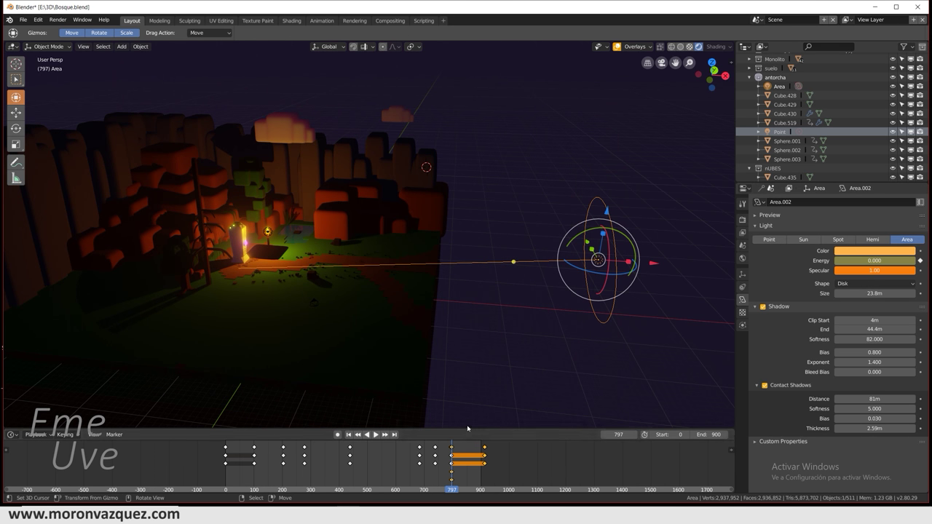
Play and scrub the animation around frames 767 to 893 to check how the area light's energy behaves
key(space)
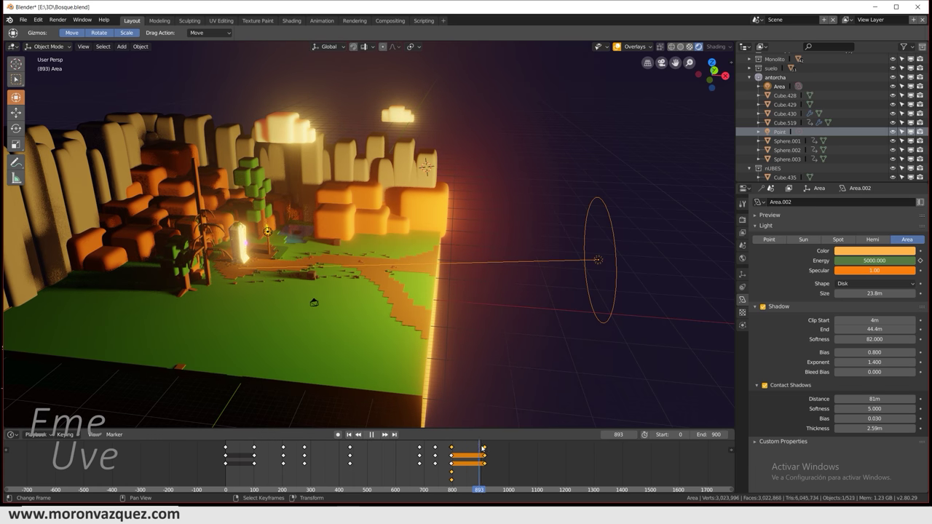
drag(481, 448, 442, 450)
key(space)
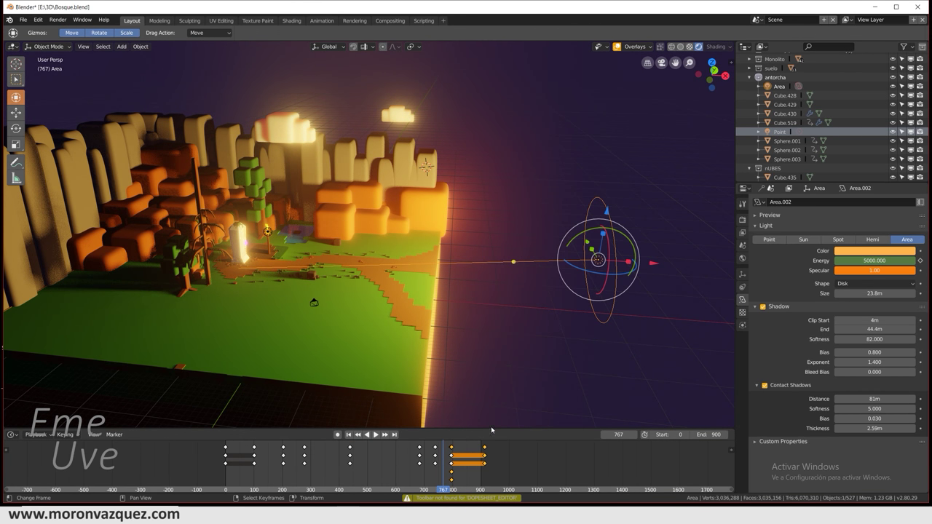
click(376, 435)
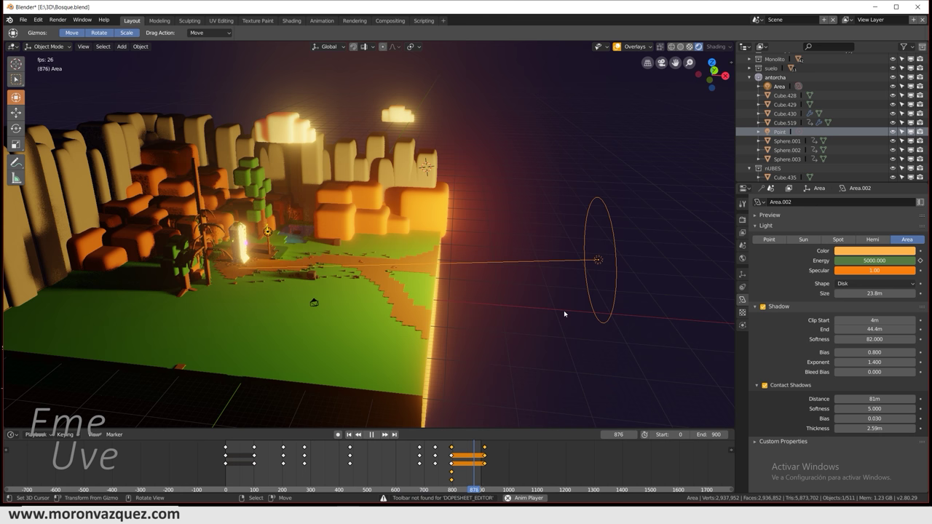
key(space)
drag(564, 311, 595, 339)
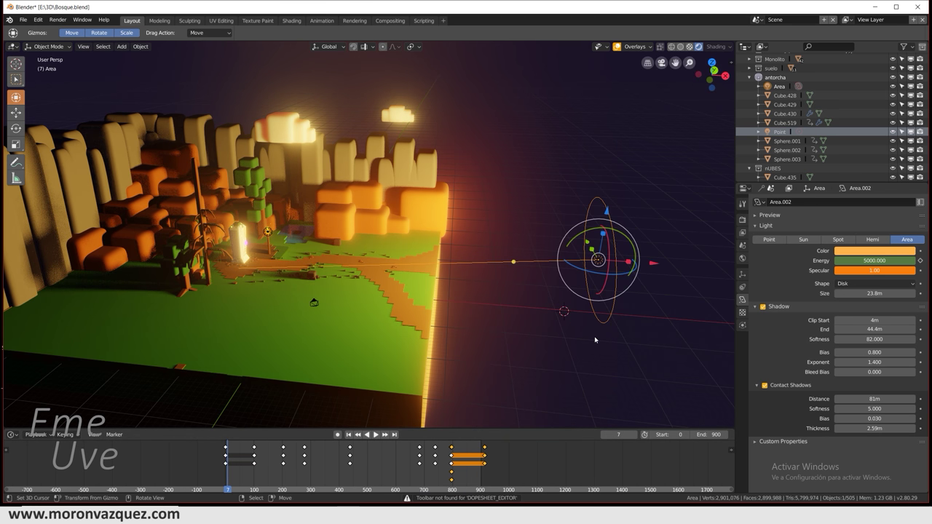
Return to frame 797 and undo the area light's energy keyframe
click(451, 466)
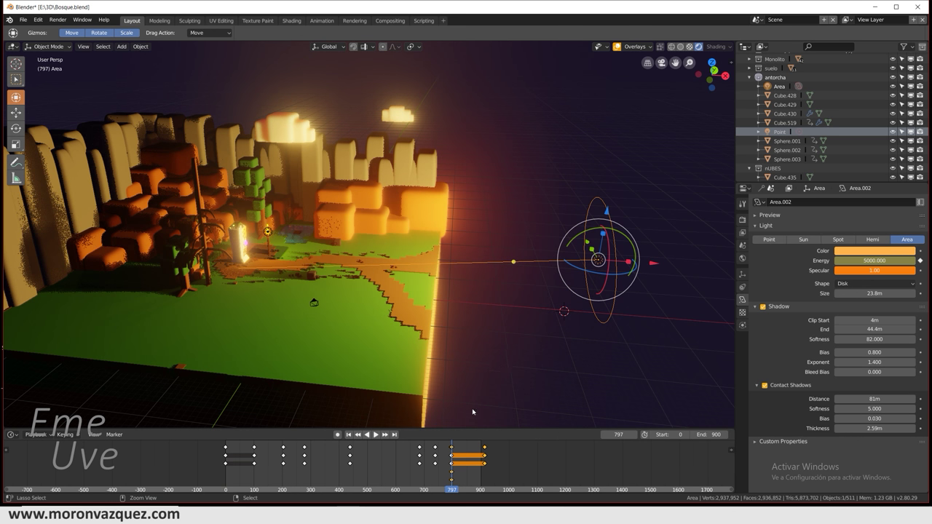
key(ctrl+z)
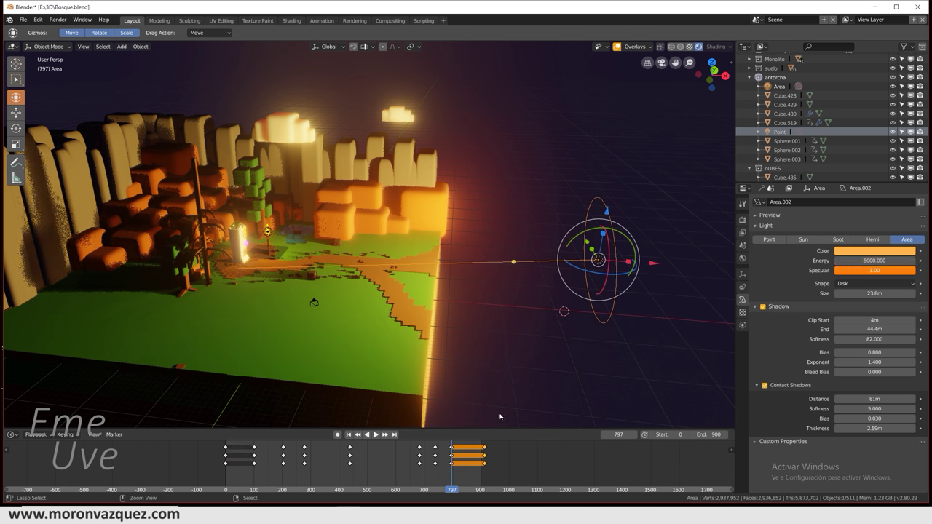
key(ctrl+z)
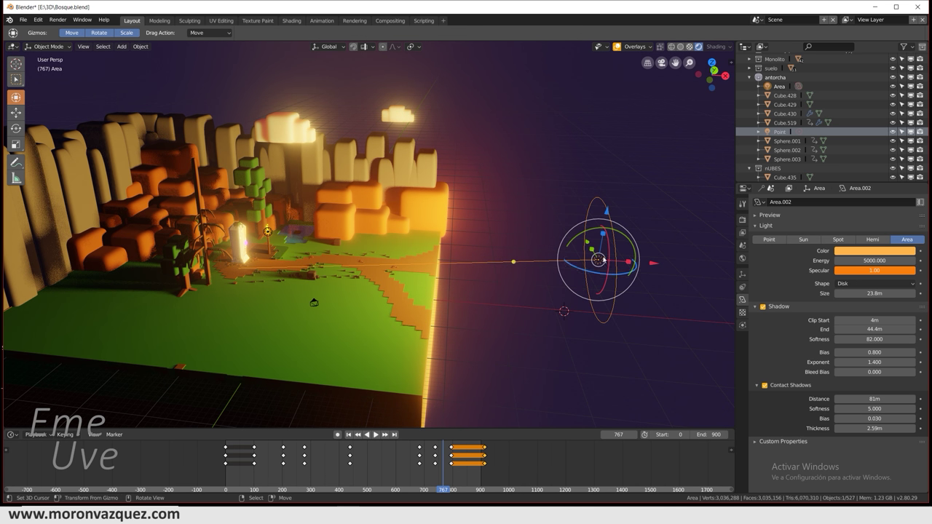
Shift the area light along X by -1.69 m and by 10.4 m, farther away from the terrain
drag(655, 266, 646, 266)
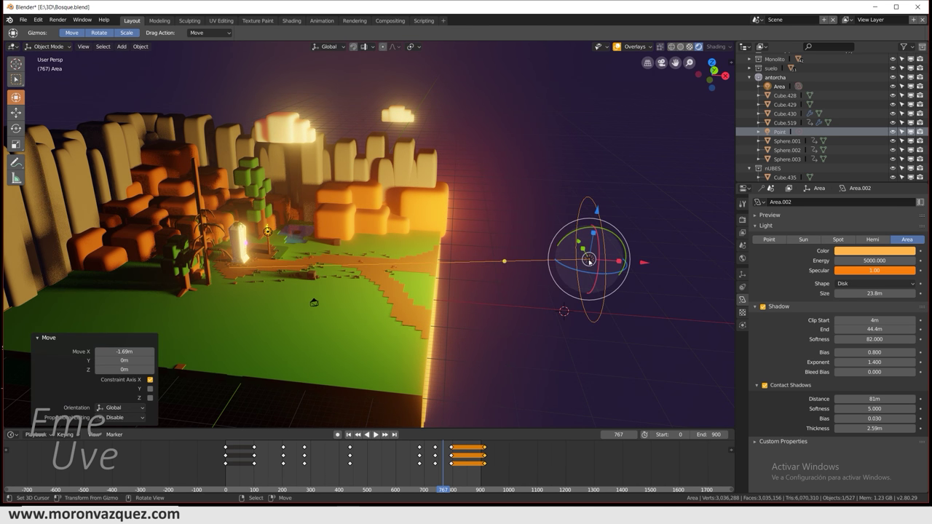
key(g)
key(x)
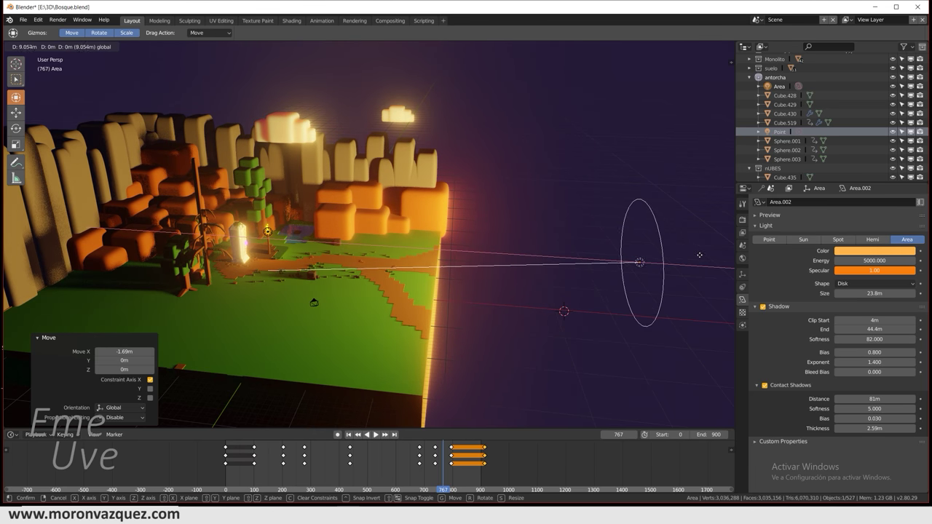
click(703, 261)
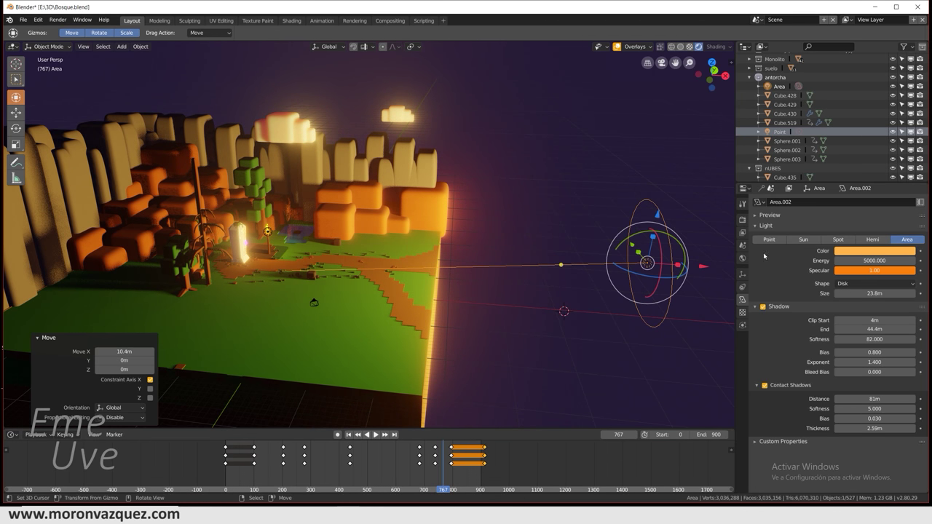
right_click(896, 259)
click(896, 259)
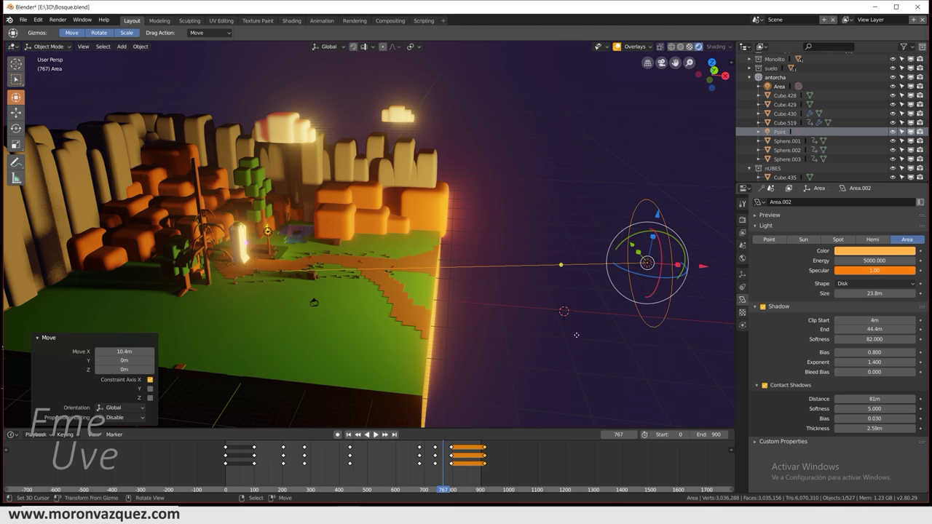
right_click(887, 260)
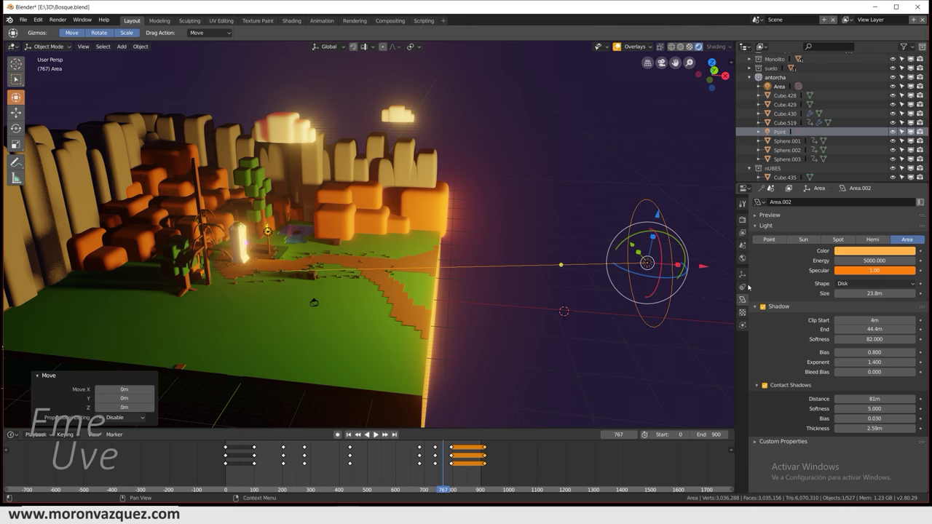
click(717, 300)
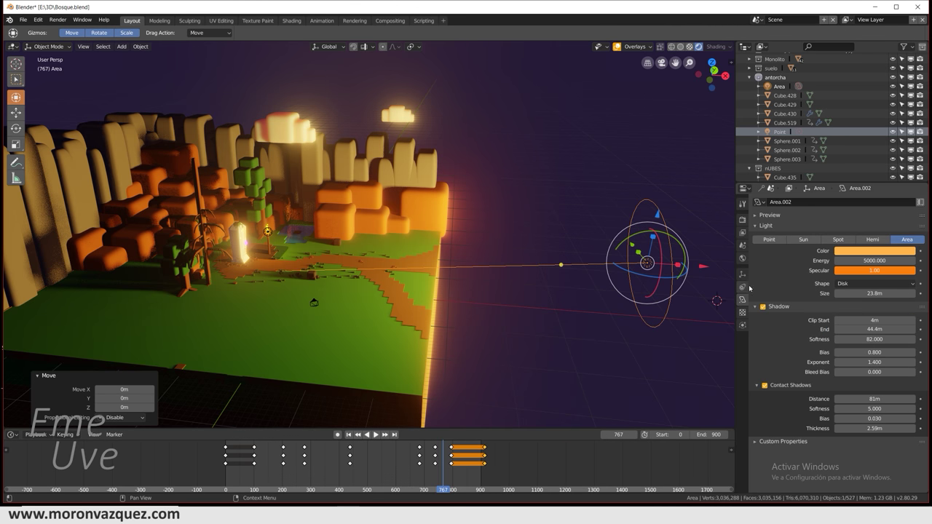
Set the area light's energy to 0 at frame 797 and insert a keyframe for it
key(space)
click(451, 470)
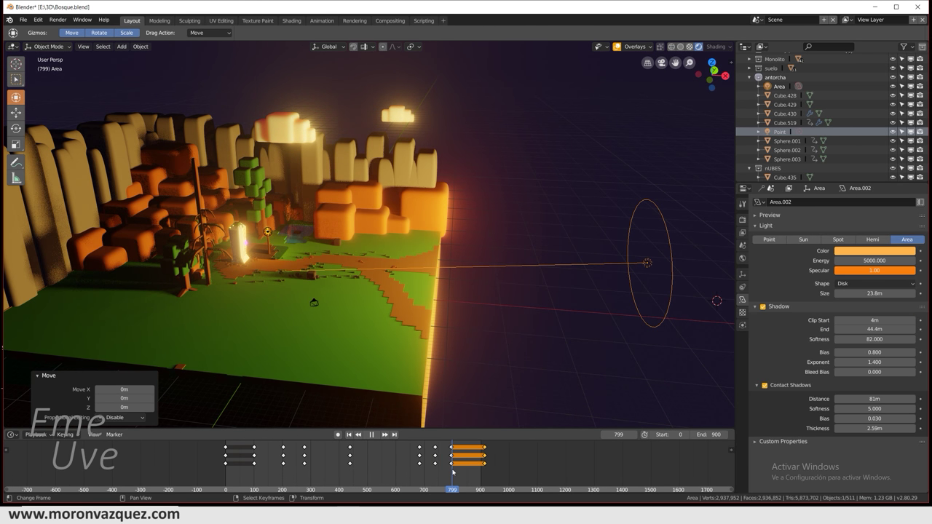
key(space)
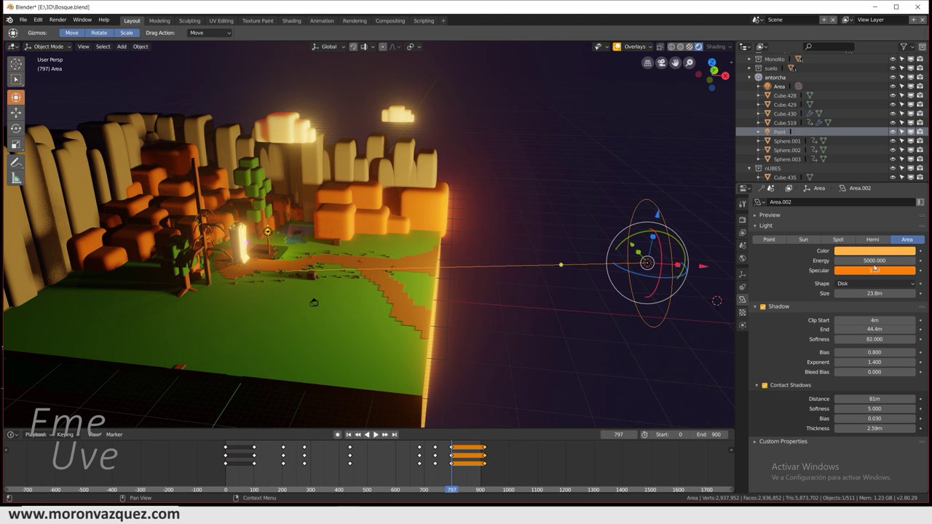
right_click(878, 260)
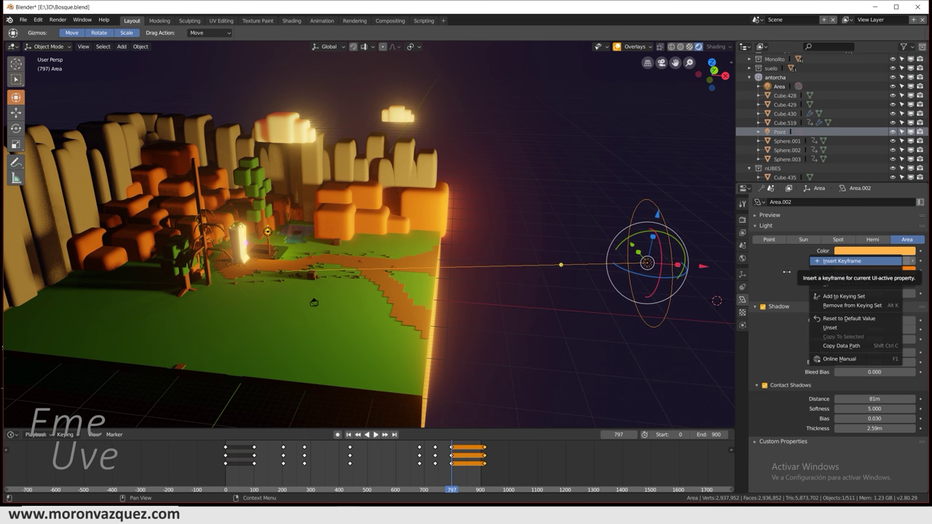
click(861, 261)
text(0)
key(Return)
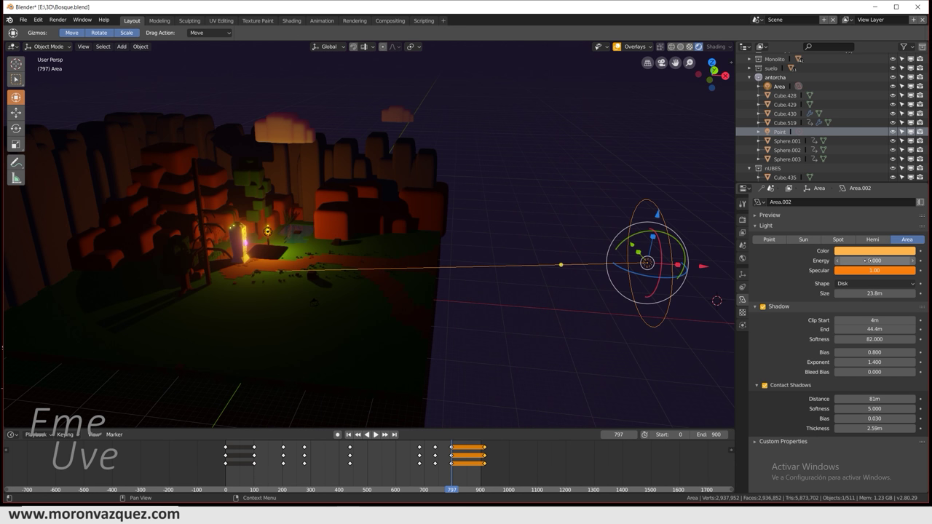
right_click(860, 260)
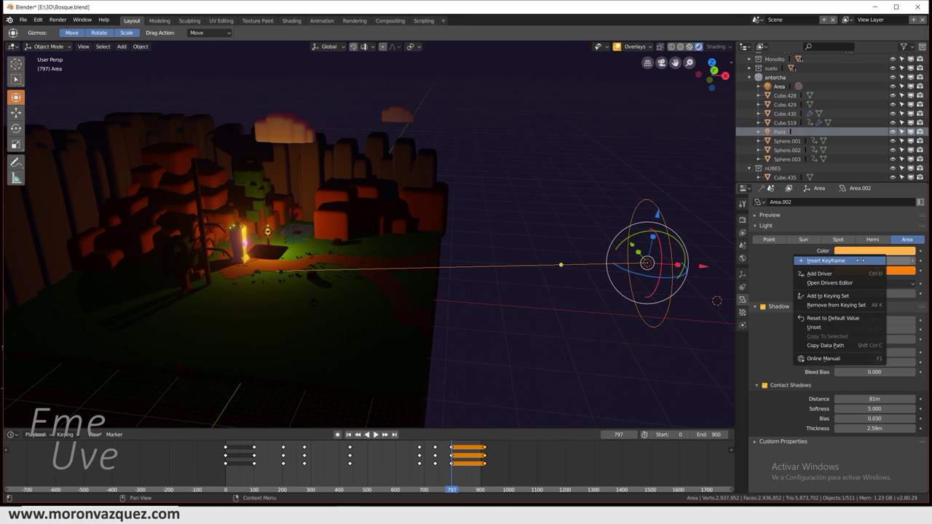
click(860, 262)
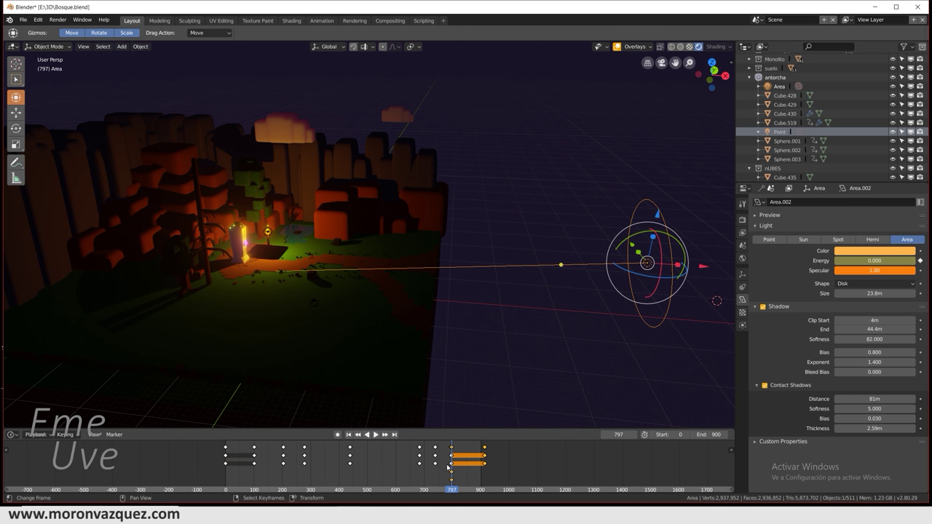
Insert another keyframe for the area light's energy of 0 at frame 919
drag(448, 467, 486, 472)
right_click(867, 261)
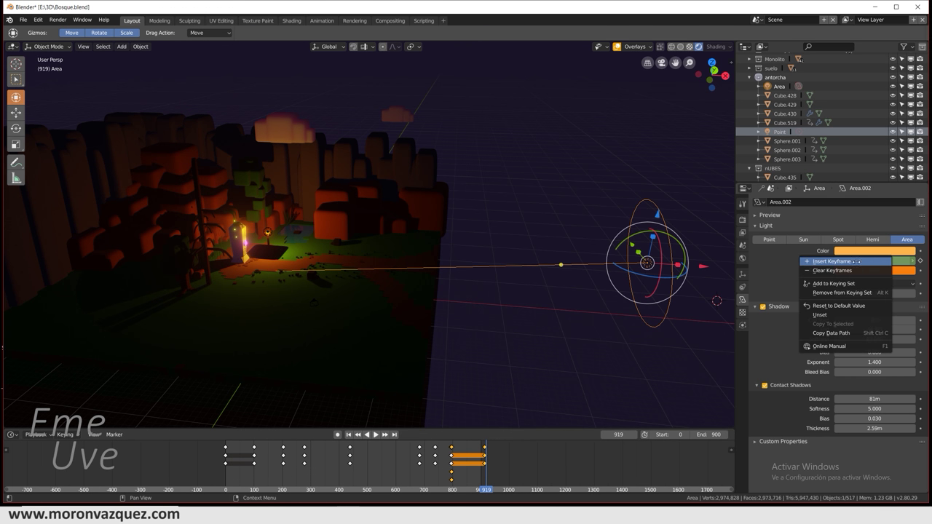
click(856, 261)
Set the area light's energy to 4000 at frame 740 and keyframe it
drag(493, 456, 452, 460)
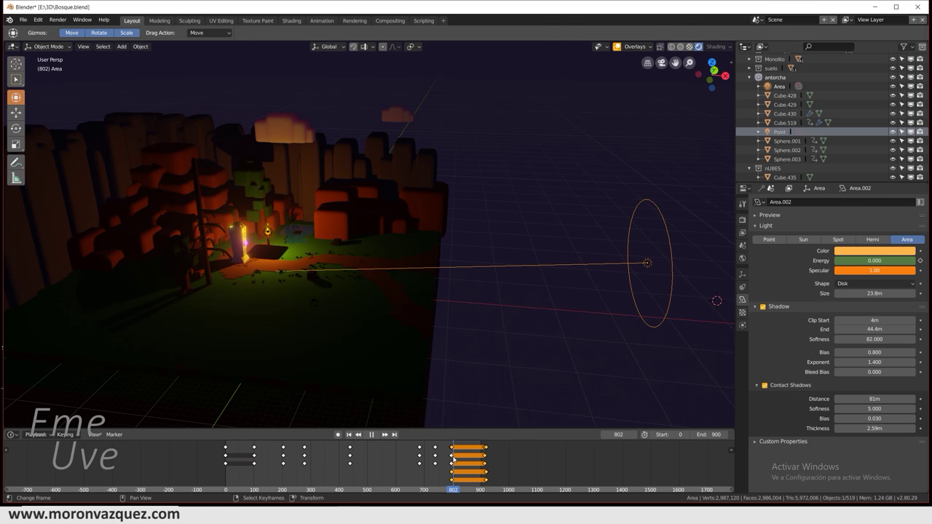
click(435, 460)
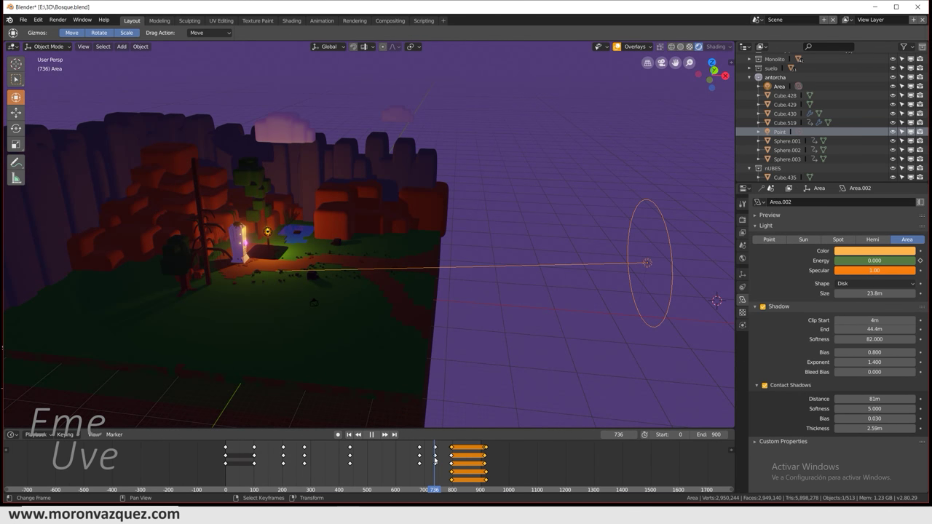
key(space)
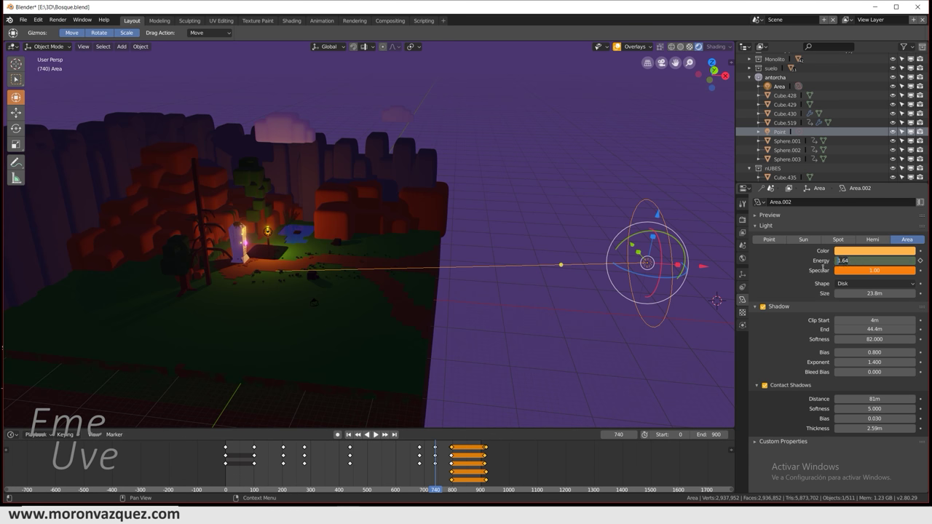
key(Return)
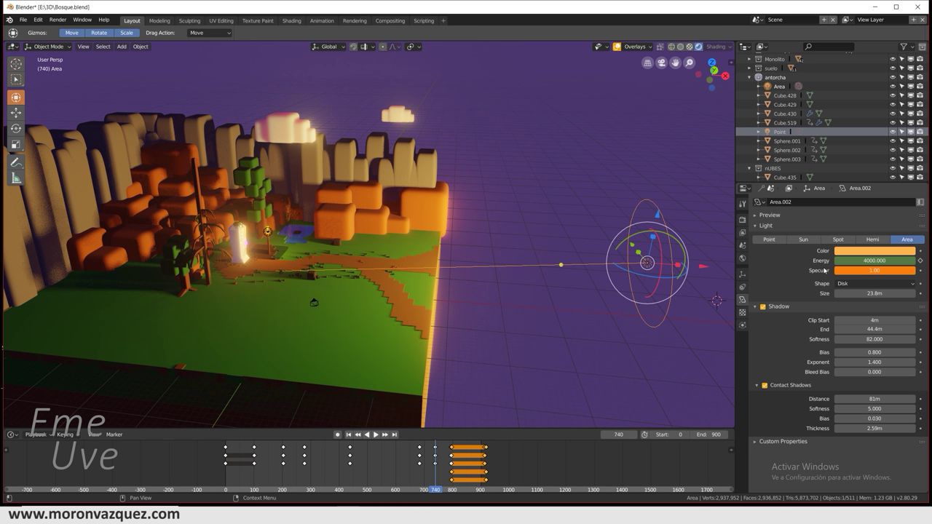
right_click(881, 261)
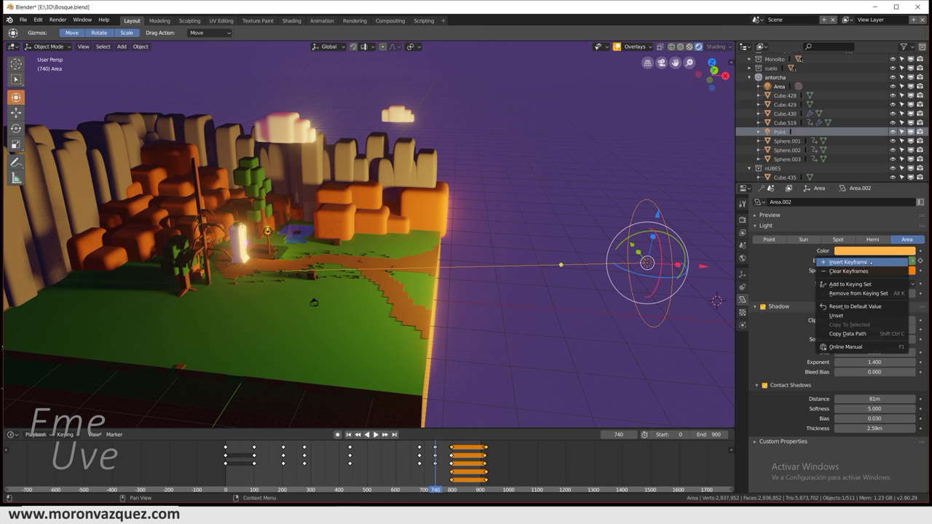
click(866, 262)
Set the area light's energy to 5000 at frame 684 and keyframe it
click(420, 476)
key(space)
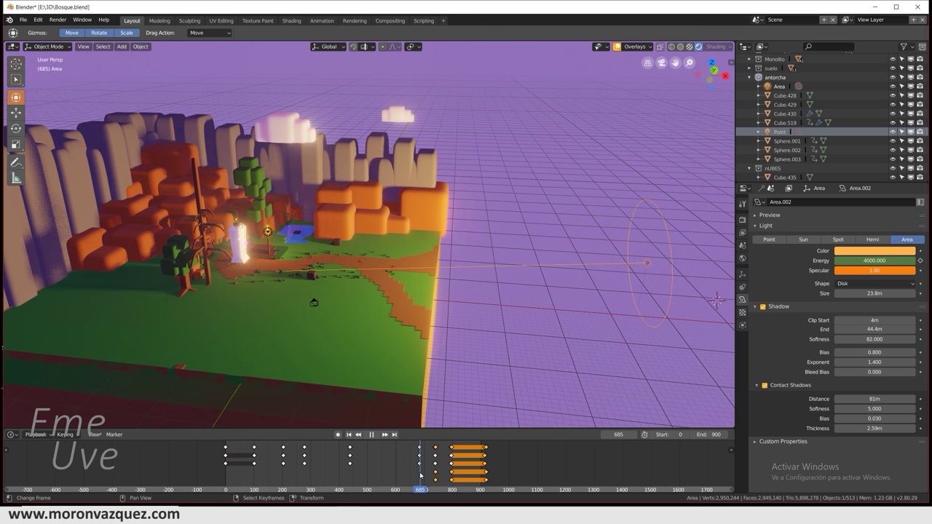
key(space)
right_click(881, 261)
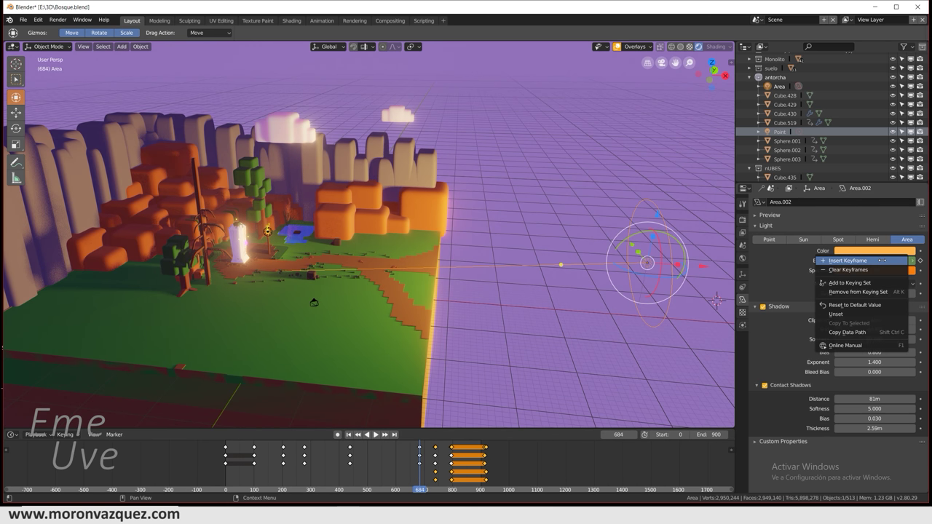
click(849, 262)
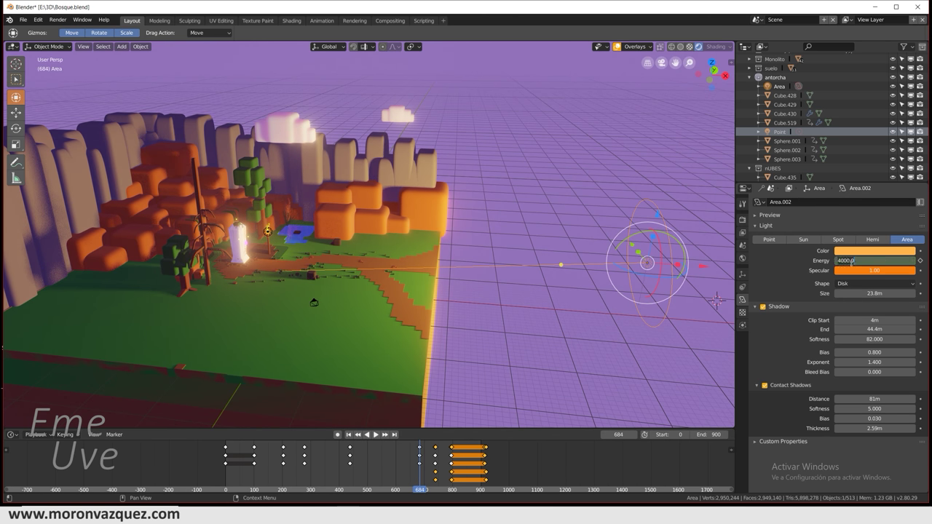
key(Return)
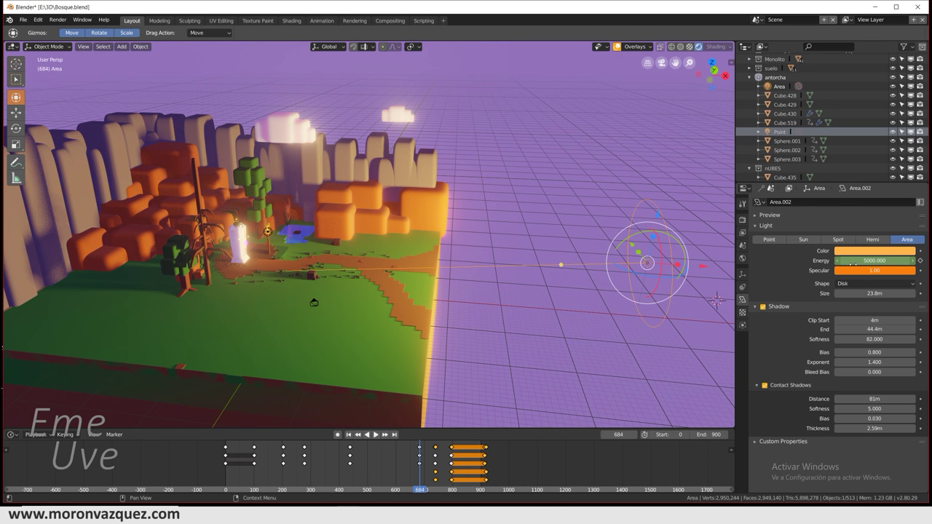
right_click(852, 264)
click(852, 262)
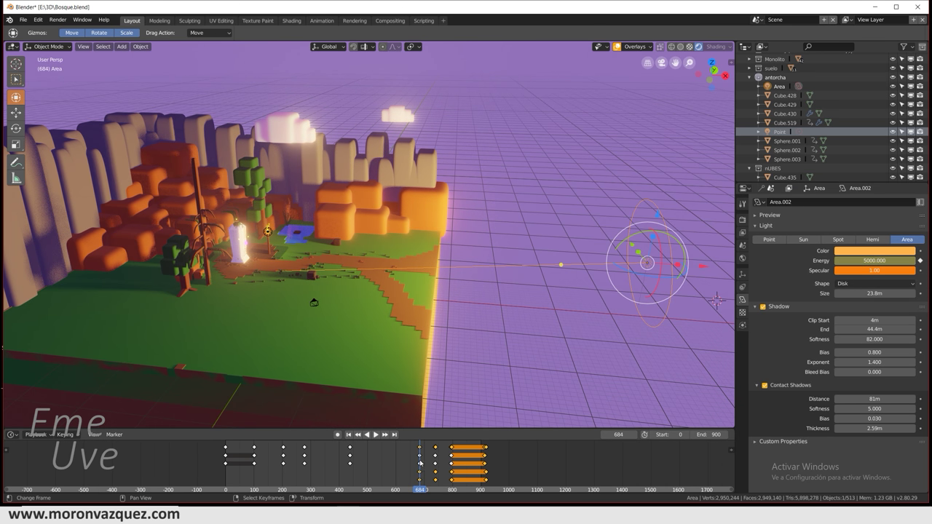
Scrub back through the animation to frame 279 and keyframe the area light's energy at 5000 there
key(space)
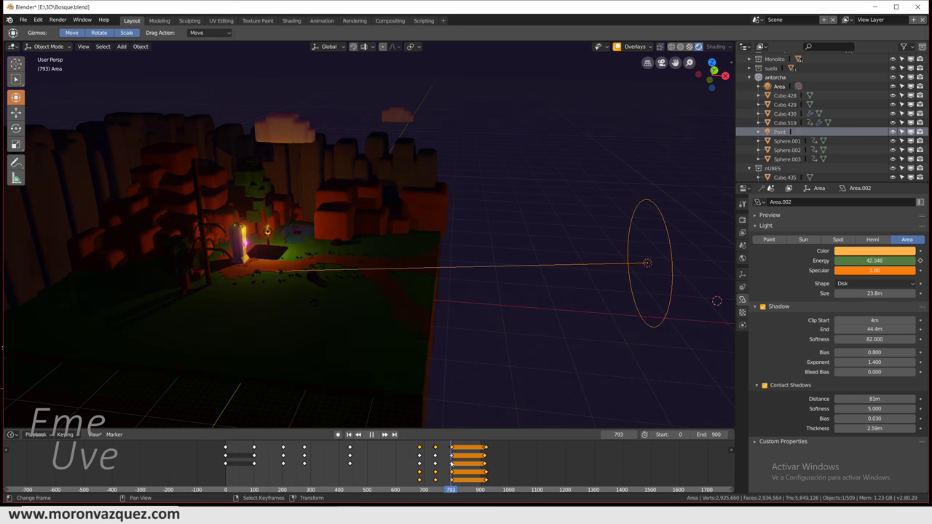
drag(449, 464, 378, 475)
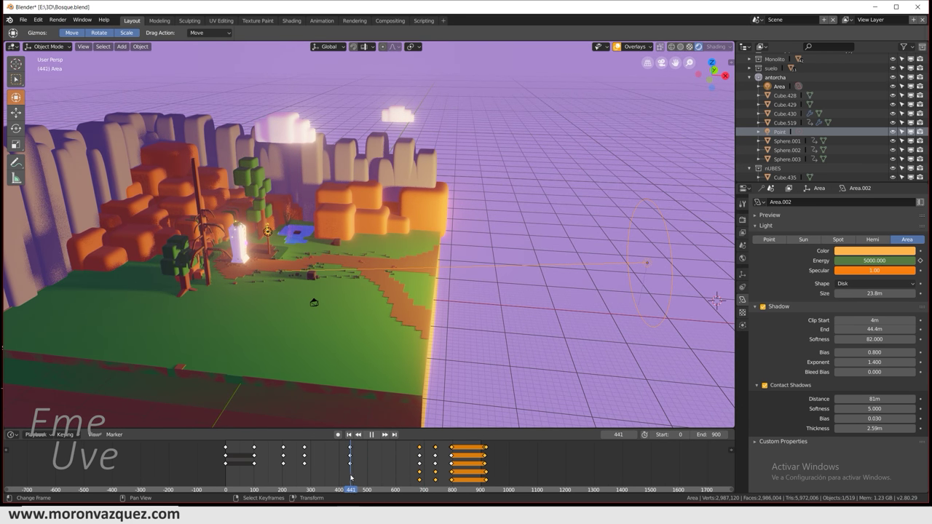
drag(350, 478, 350, 477)
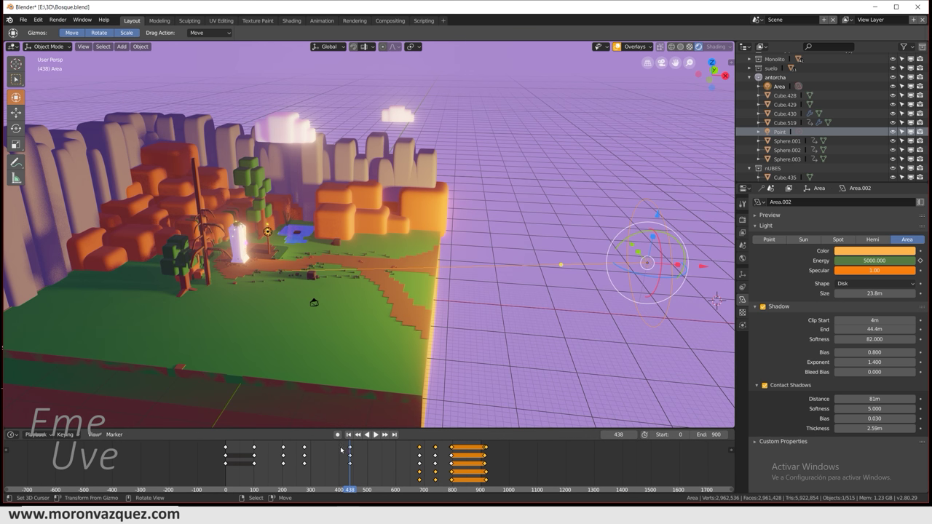
key(shift+ctrl+space)
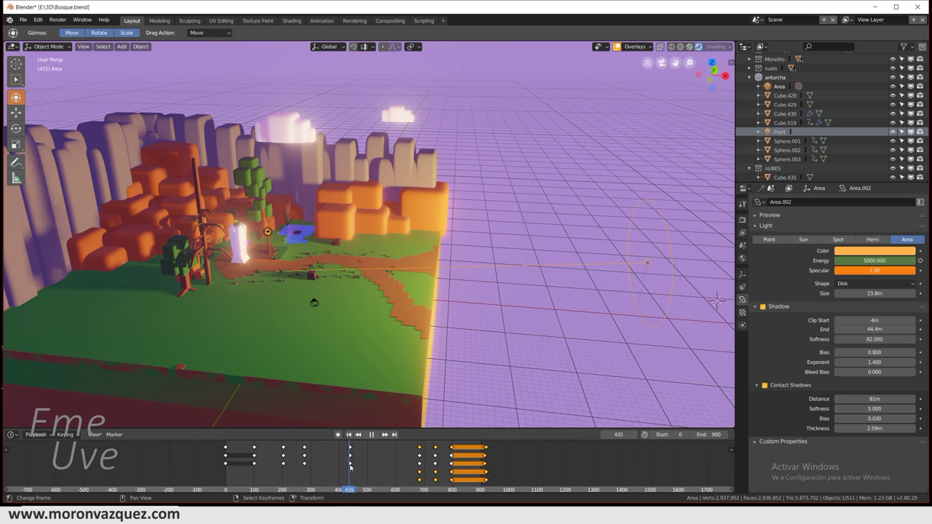
drag(350, 468, 306, 474)
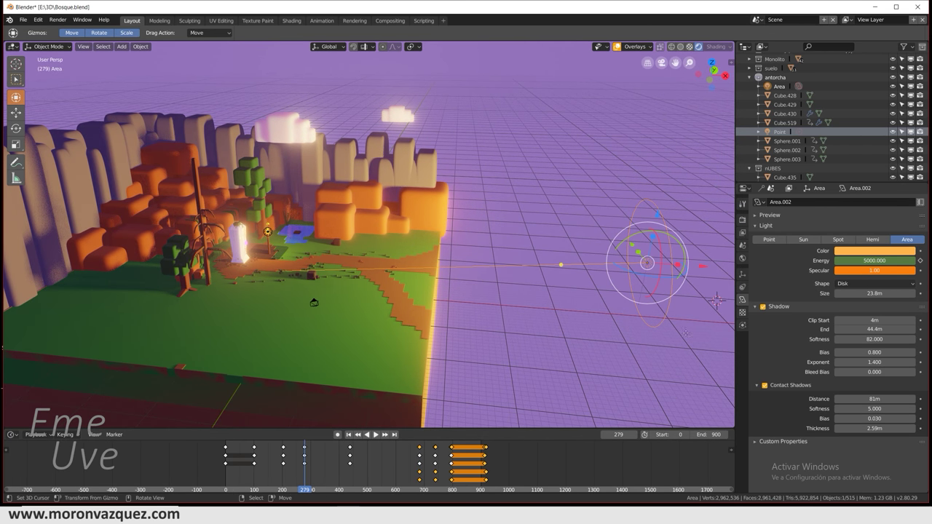
right_click(873, 260)
click(868, 260)
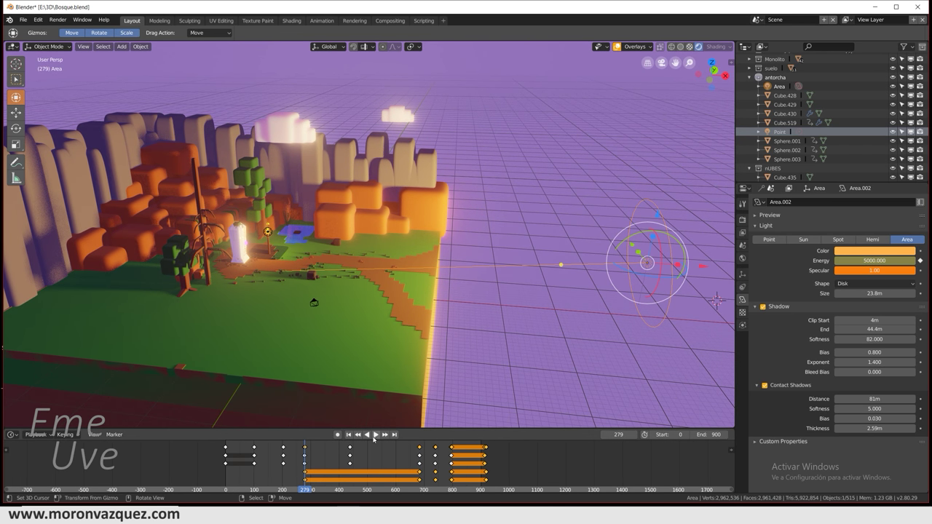
Set the area light's energy to 4000 at frame 203 and keyframe it
drag(304, 471, 283, 468)
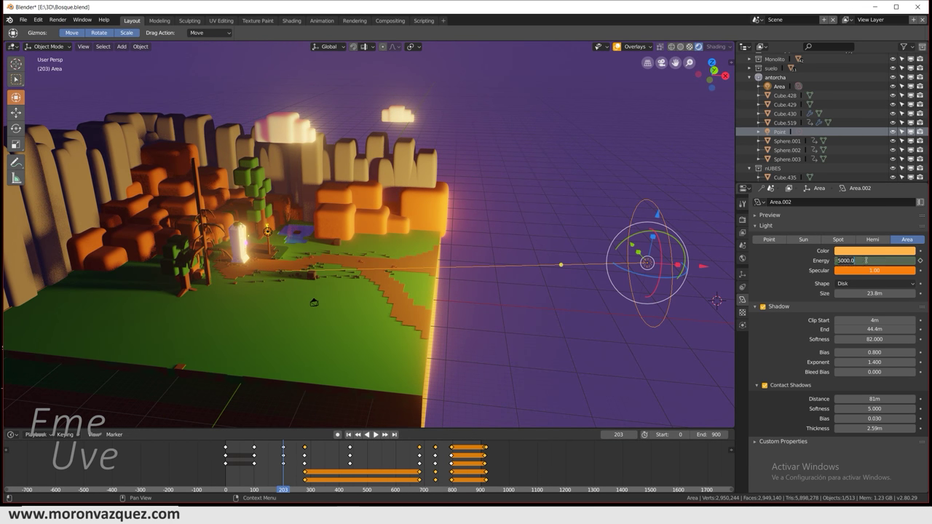
key(Return)
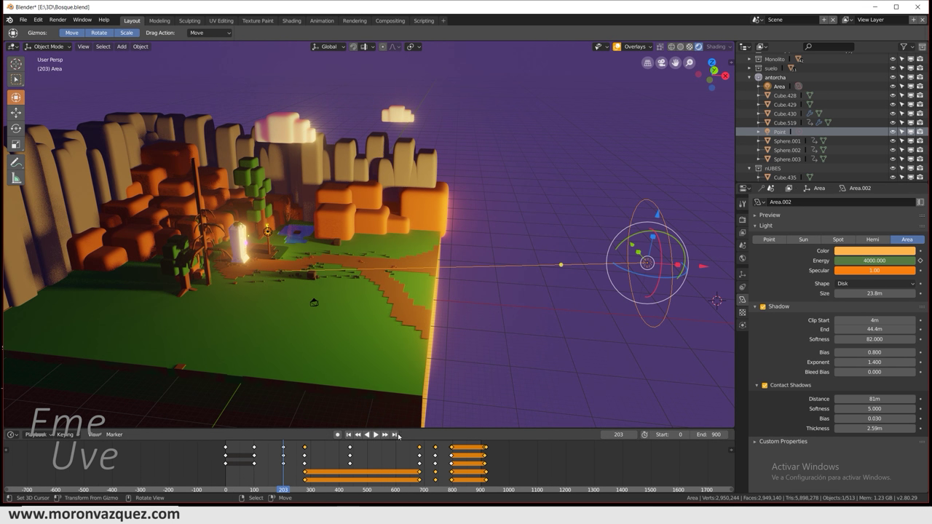
right_click(885, 261)
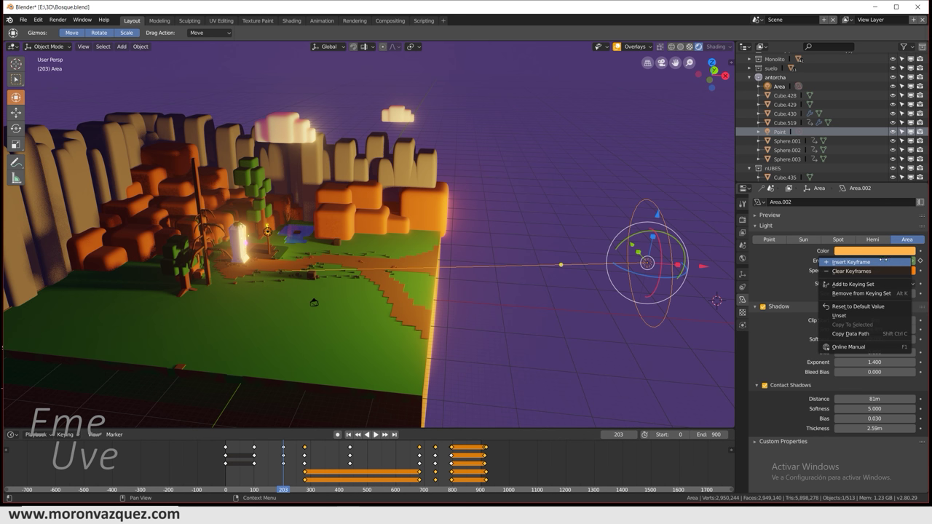
click(883, 260)
Set the area light's energy to 0 at frame 102 and keyframe it
click(253, 474)
key(space)
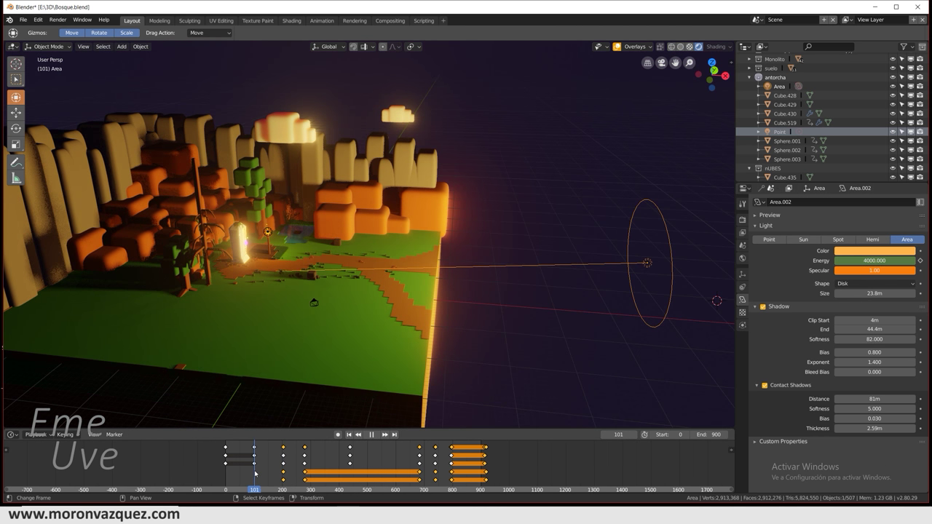
key(space)
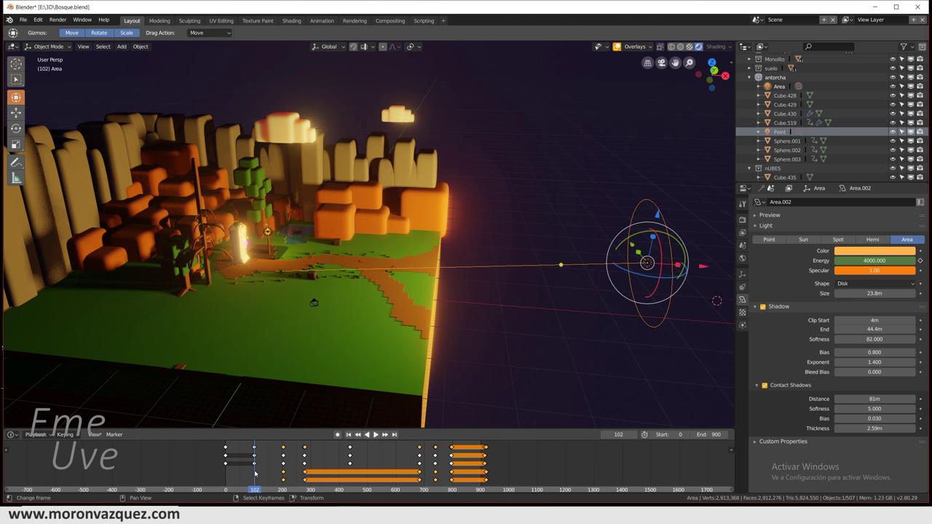
click(883, 261)
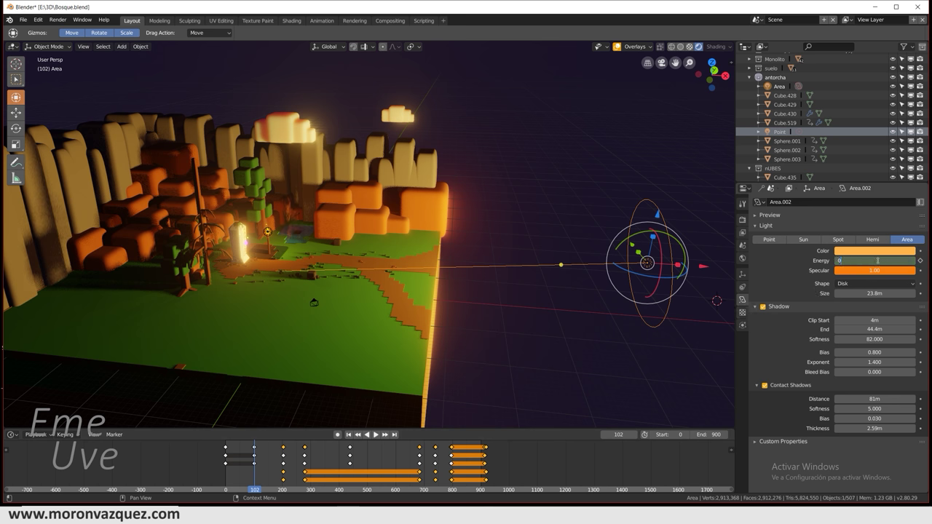
key(Return)
right_click(897, 259)
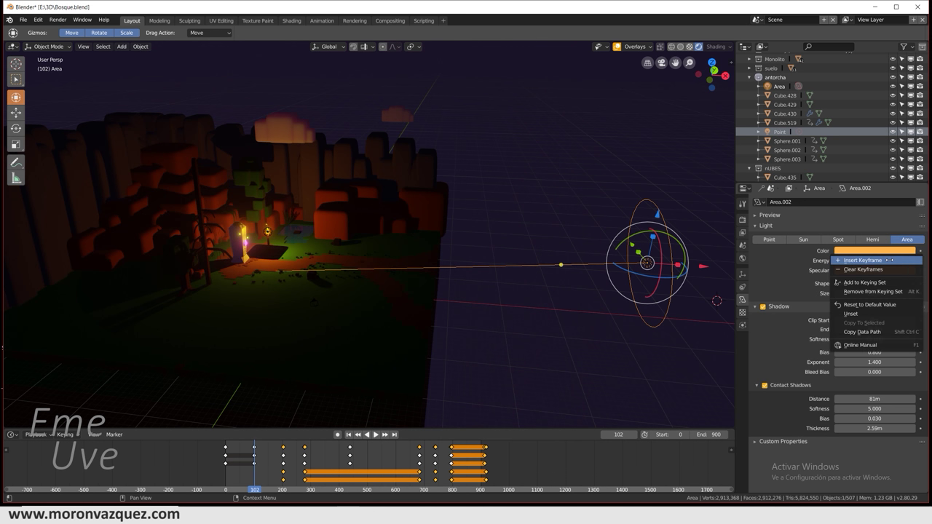
click(897, 260)
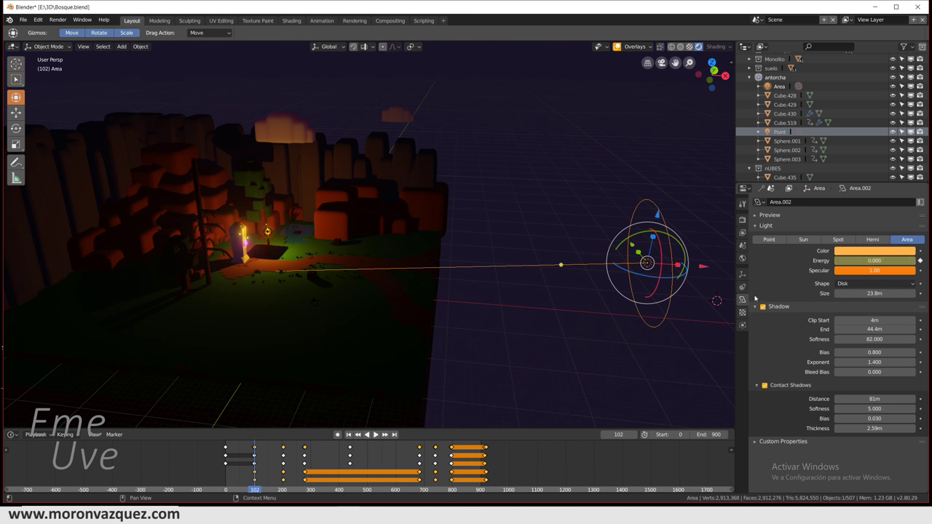
Keyframe the area light's energy of 0 at frame 0 and scrub through the whole animation to check the lighting cycle
click(226, 476)
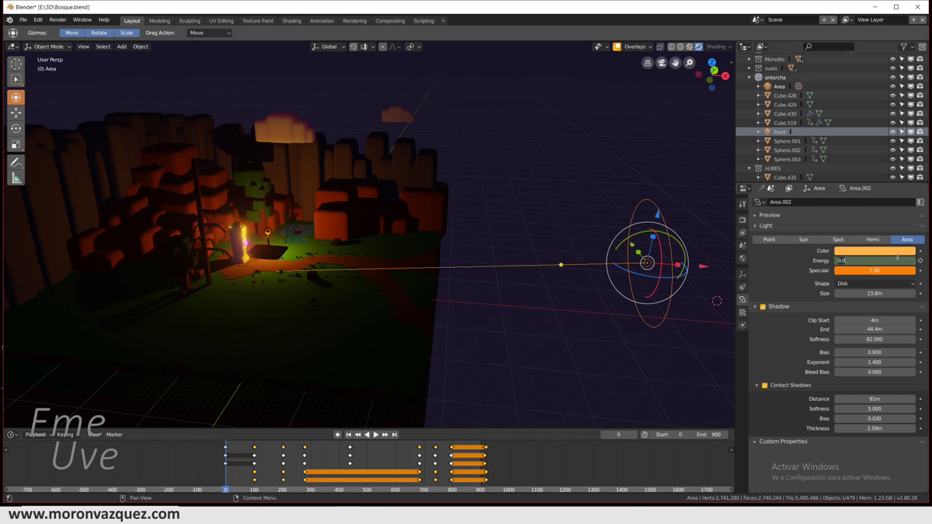
right_click(887, 261)
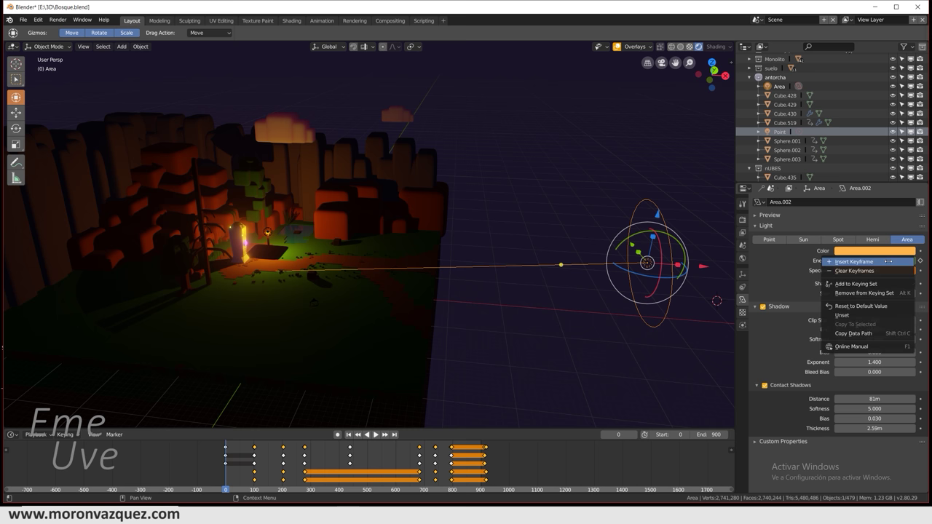
click(877, 264)
drag(226, 470, 487, 469)
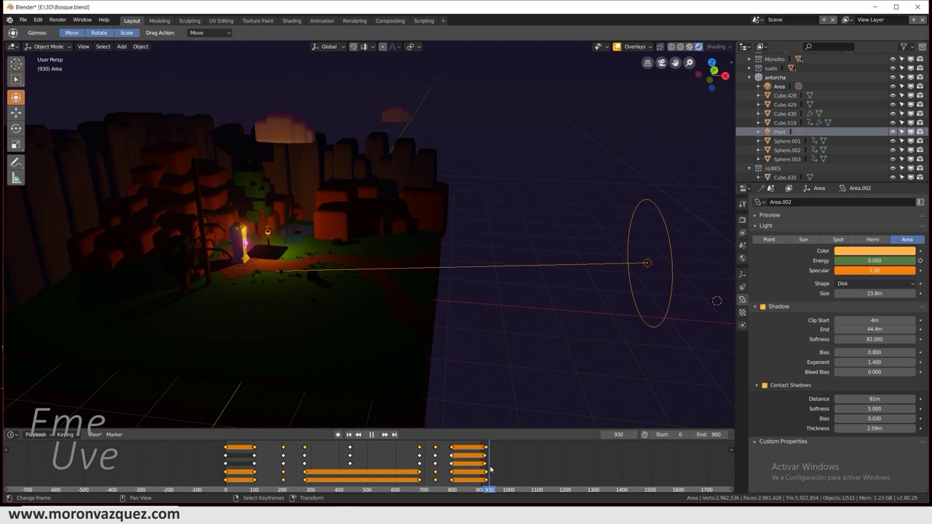
key(space)
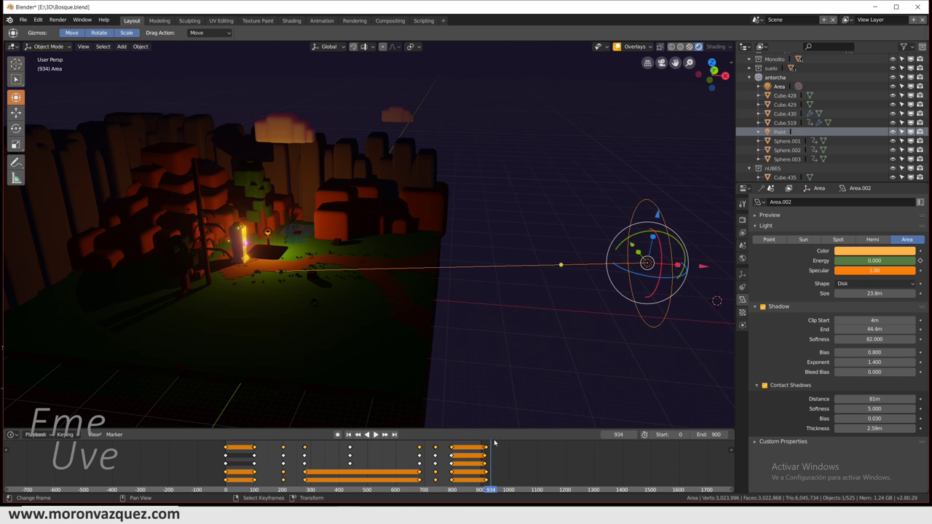
Return to frame 740 with auto keying enabled and nudge the area light very slightly along Z to keyframe its position
key(ctrl+shift+space)
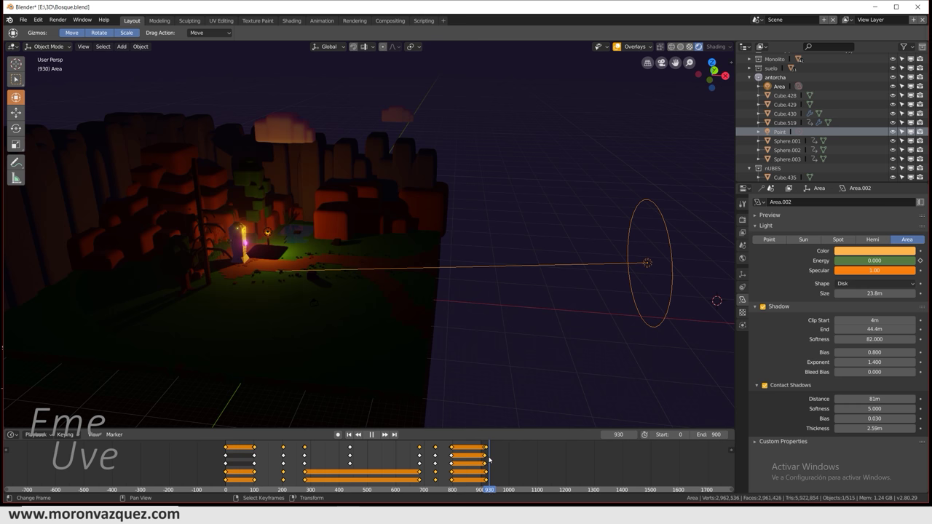
drag(489, 459, 451, 463)
key(space)
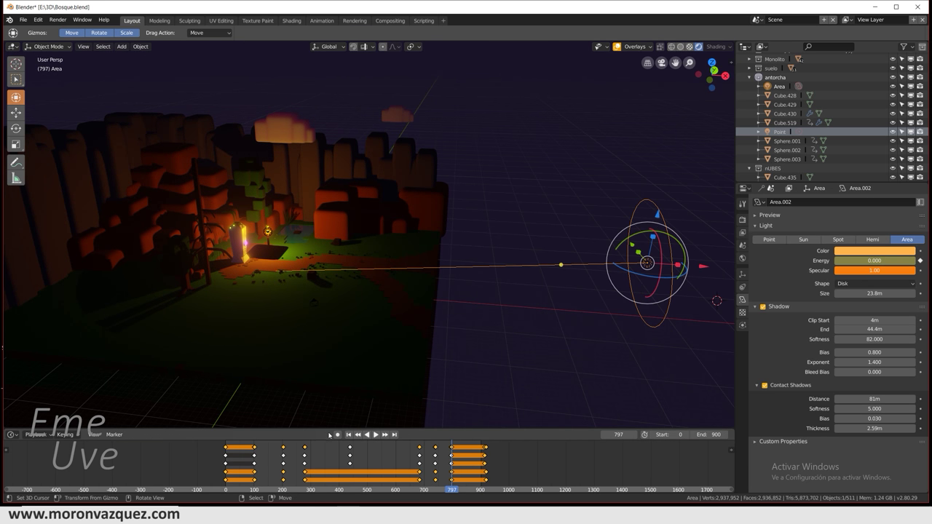
key(space)
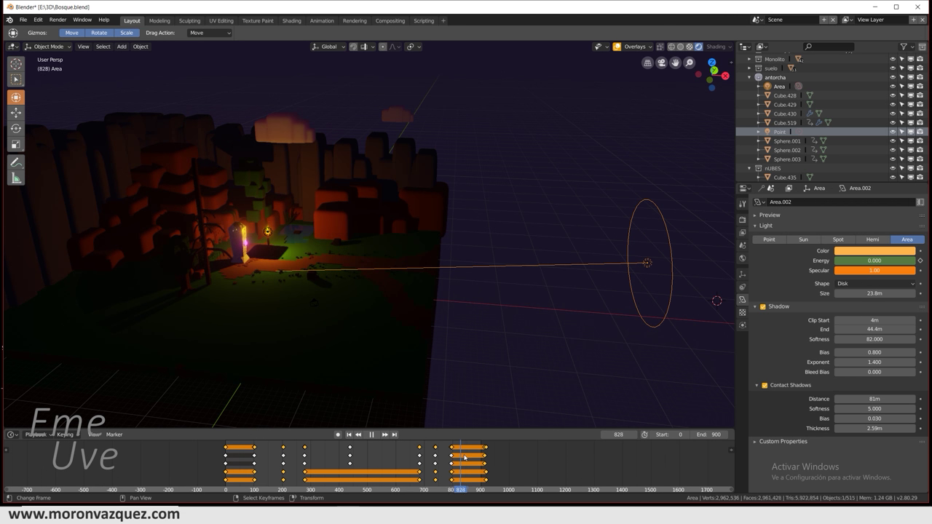
drag(479, 451, 434, 482)
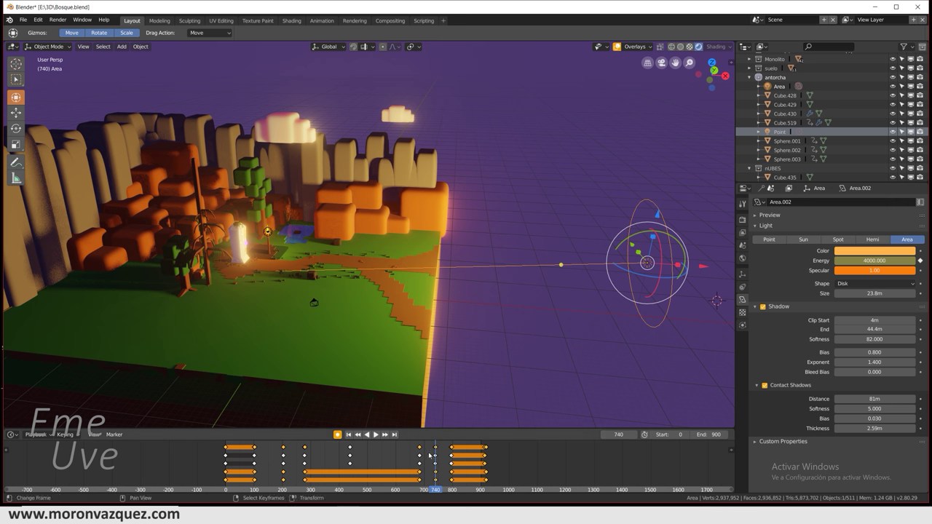
key(g)
click(655, 215)
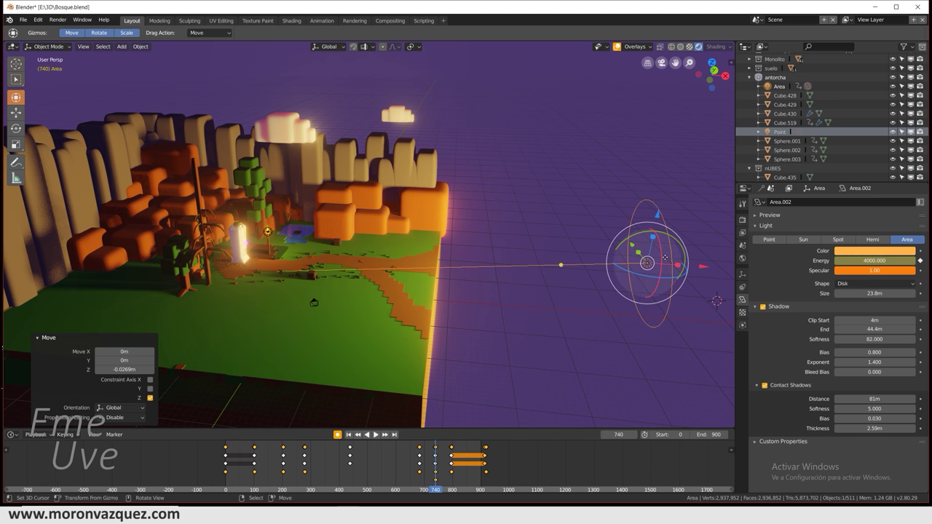
Near frame 800, lower the area light about 19 m along Z to keyframe it below the horizon
key(space)
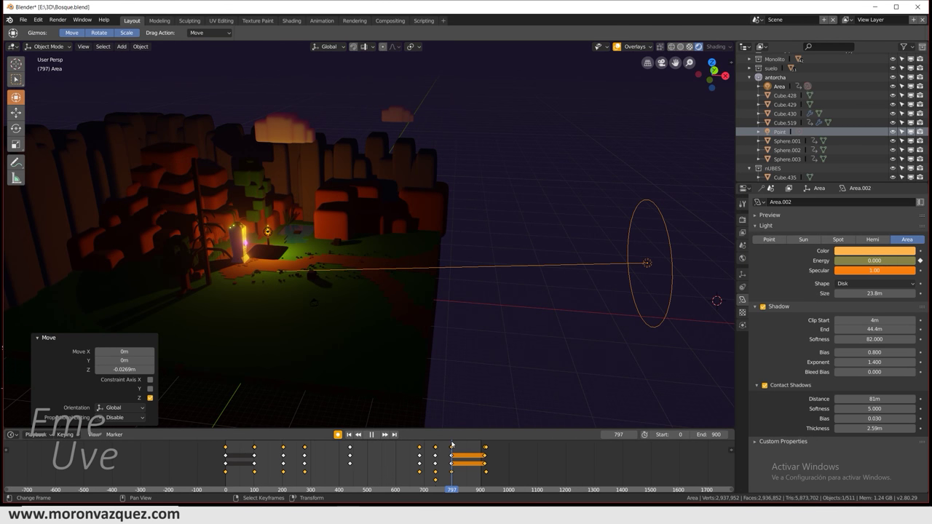
key(space)
drag(659, 213, 667, 306)
Scrub back and forth between about frames 730 and 800 to check the area light's sunset descent
key(space)
drag(454, 453, 437, 452)
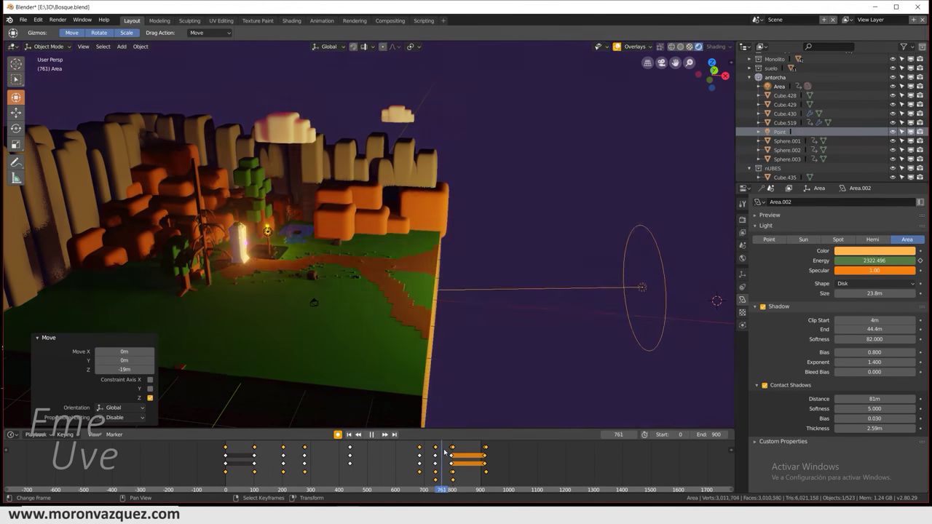
key(space)
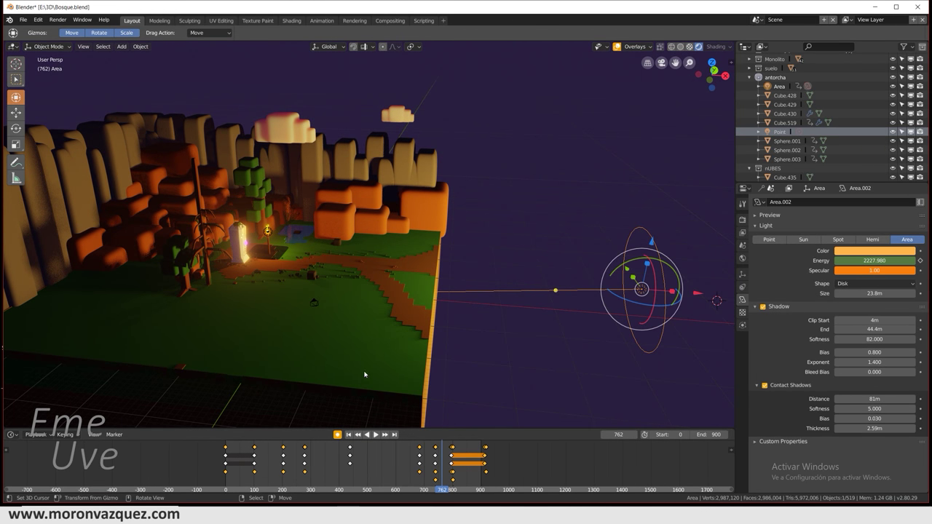
key(space)
click(437, 451)
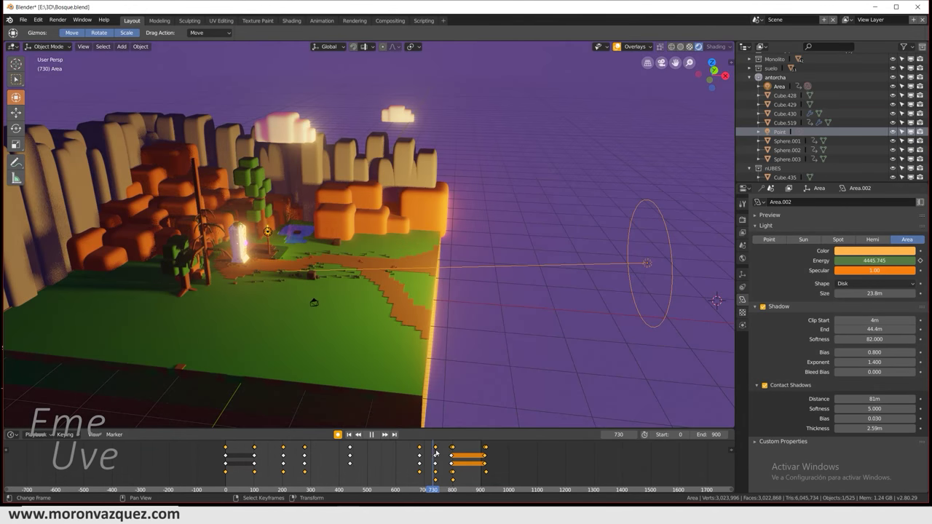
key(space)
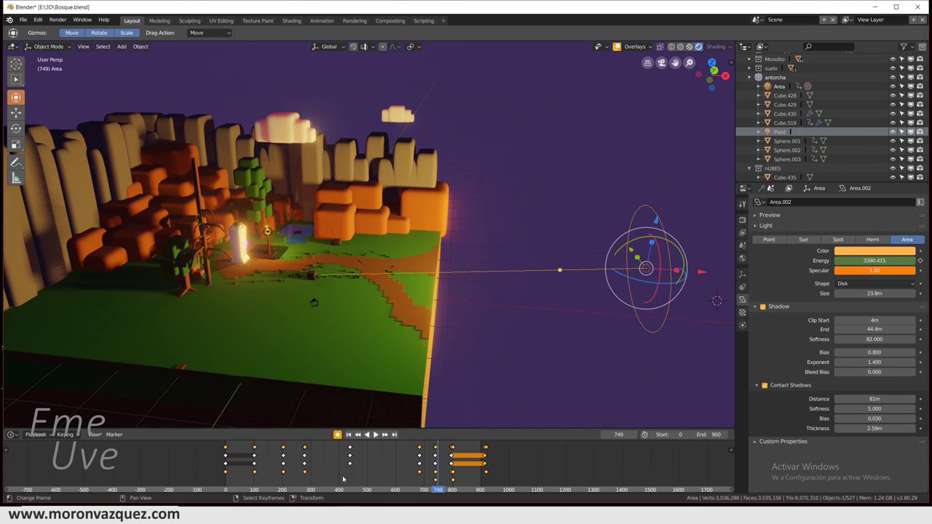
key(space)
click(438, 462)
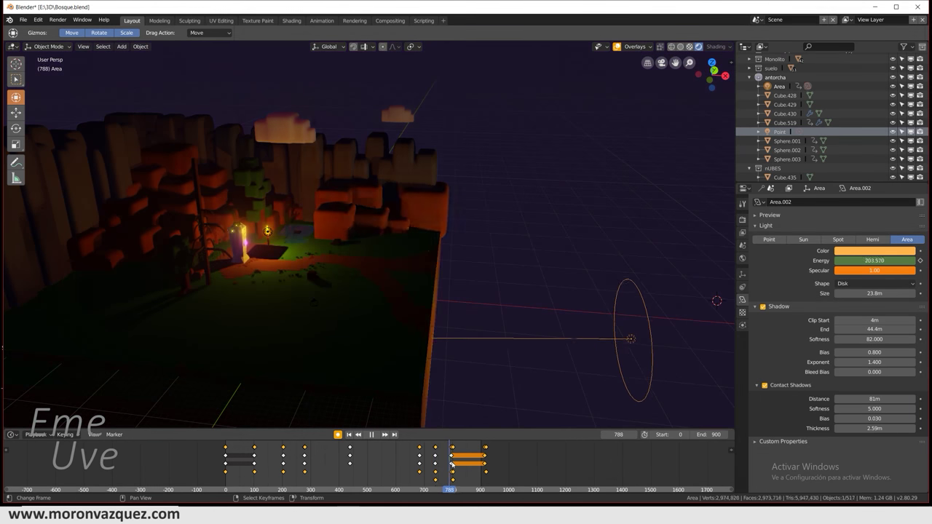
click(440, 464)
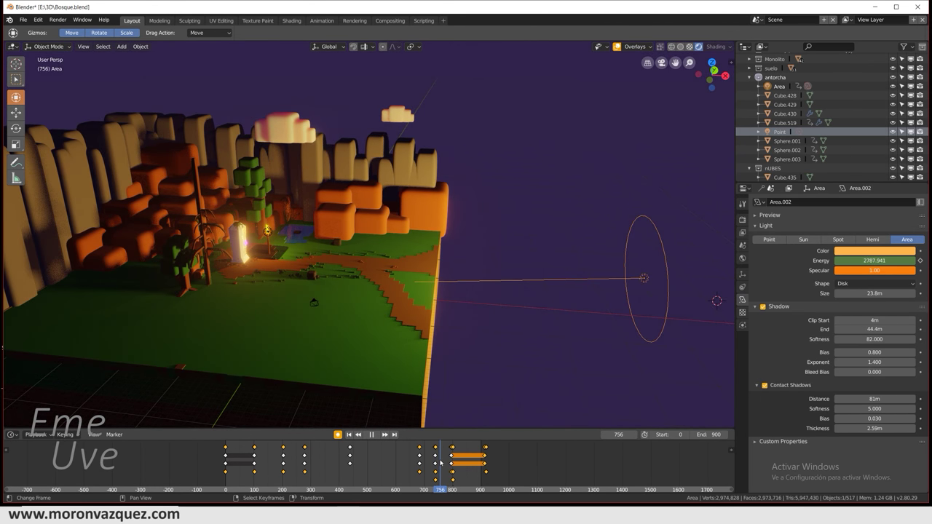
At frame 684, raise the area light about 17.5 m, shift it along X toward the scene, and raise it another 3.3 m
drag(441, 464, 420, 461)
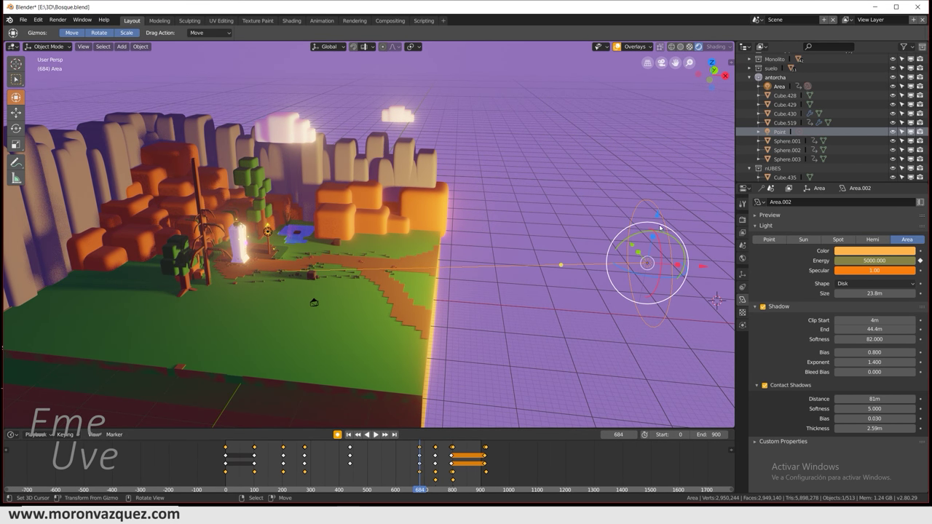
drag(656, 215, 678, 121)
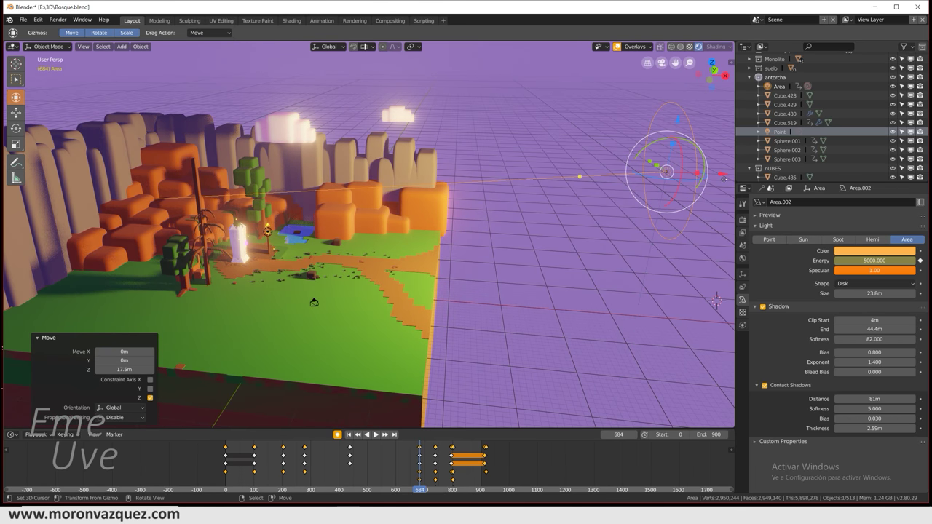
drag(723, 172, 633, 168)
drag(591, 116, 586, 104)
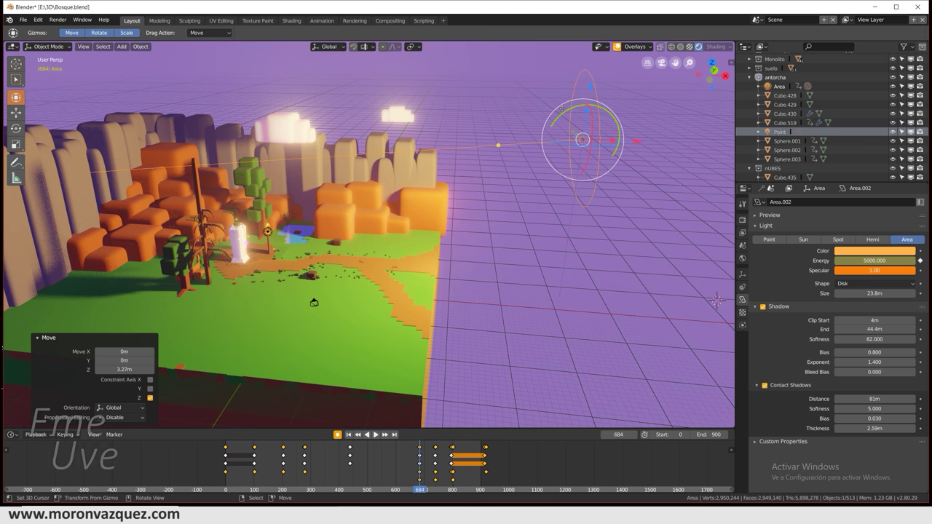
Tilt the area light about -18.9° around Y so it aims down at the scene
drag(565, 115, 572, 120)
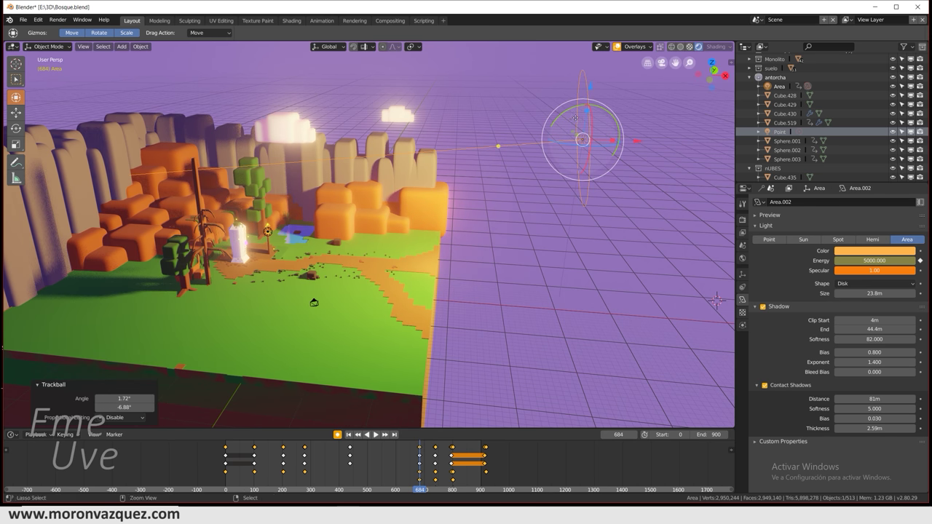
middle_drag(582, 138, 535, 119)
drag(560, 125, 250, 277)
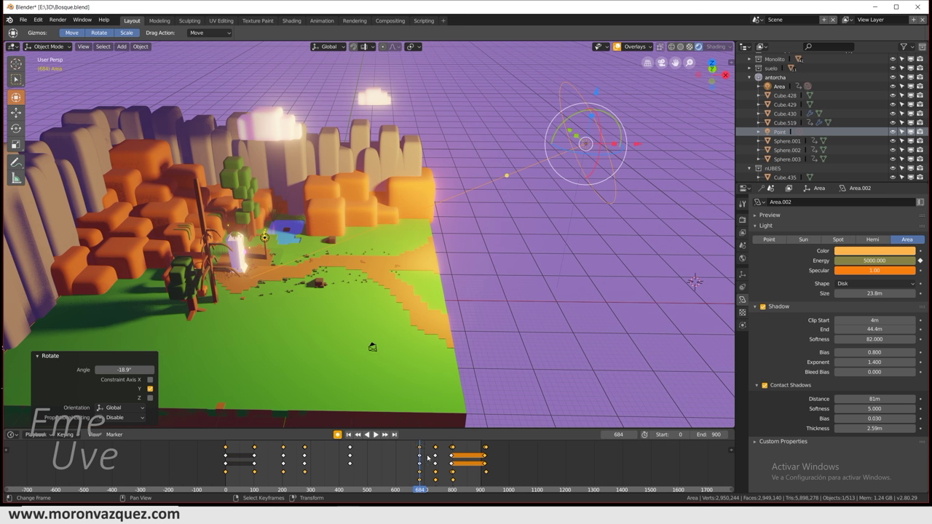
At frame 440, move the area light about -58.1 m along X and raise it about 24.2 m above the scene
key(space)
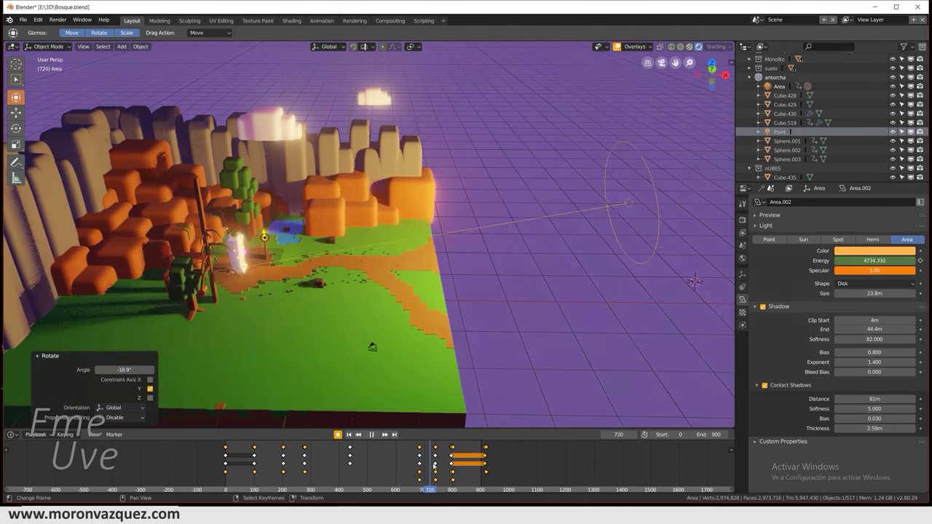
drag(433, 466, 381, 469)
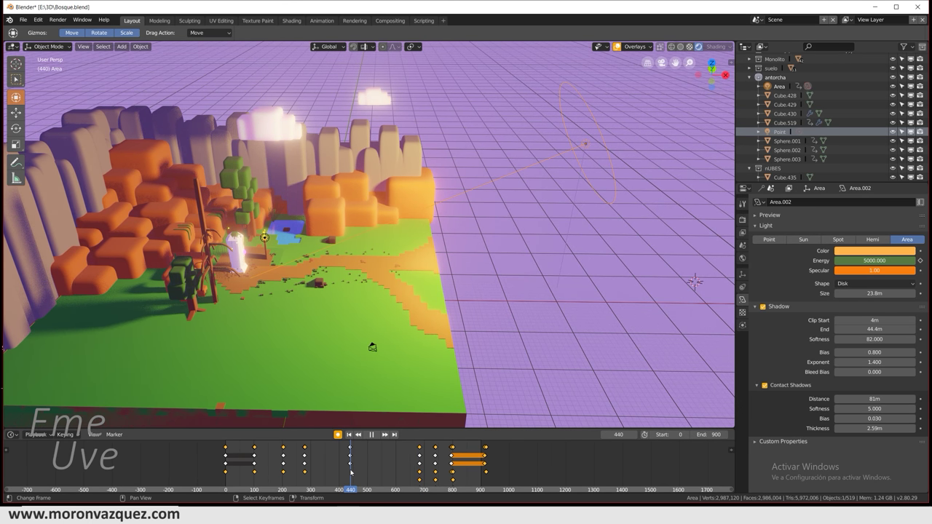
key(space)
shift+middle_drag(657, 102, 660, 159)
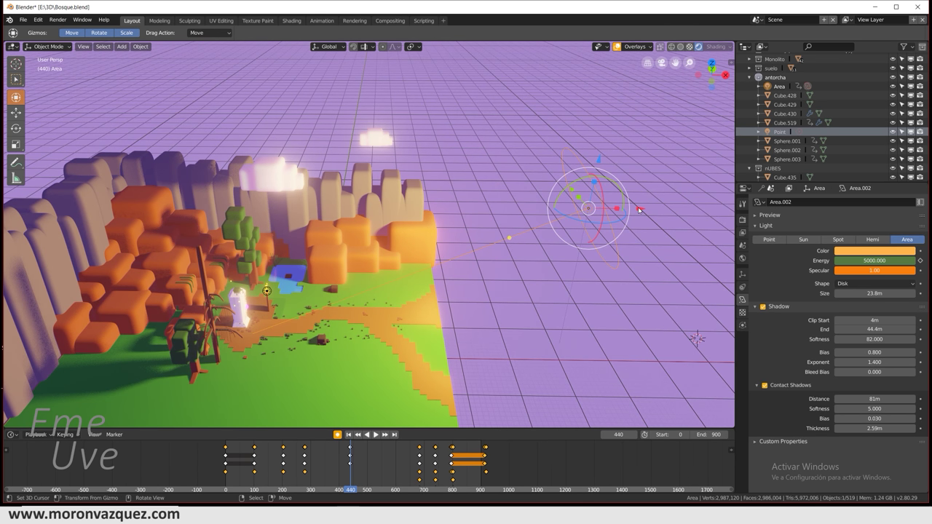
key(g)
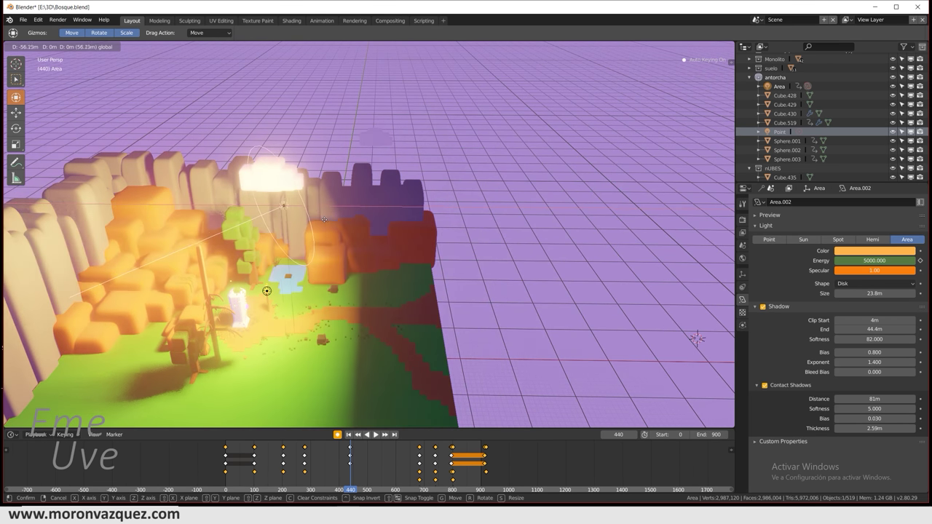
click(324, 219)
key(g)
key(x)
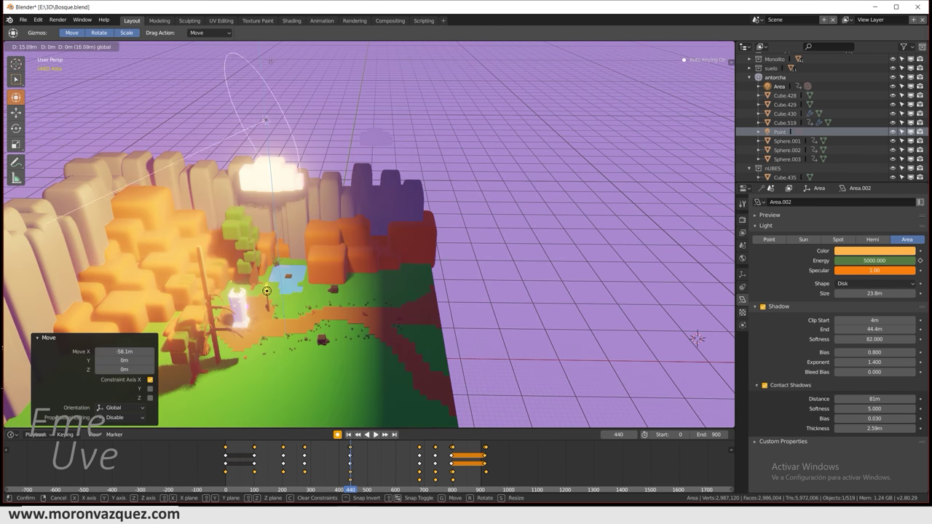
key(z)
click(310, 4)
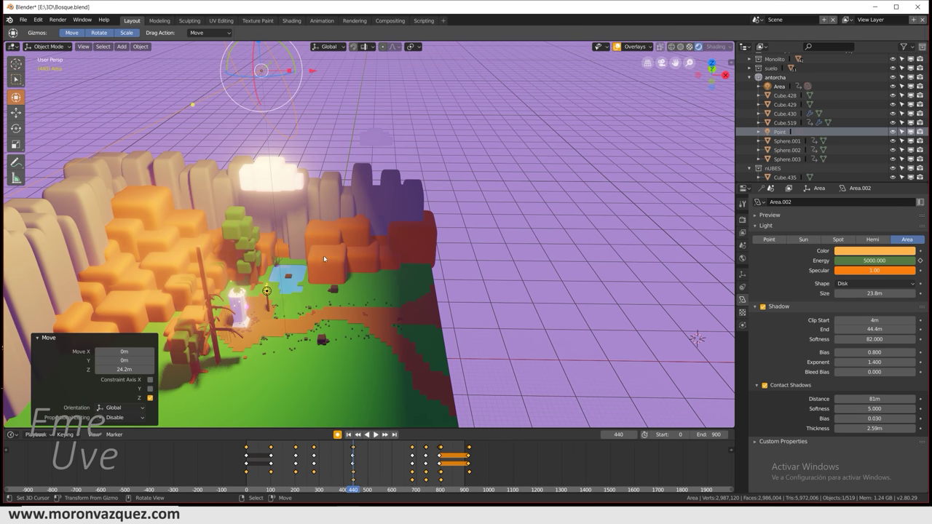
Rotate the area light around Y until it points straight down at the scene, and raise it about 1.4 m
scroll(324, 258, down, 2)
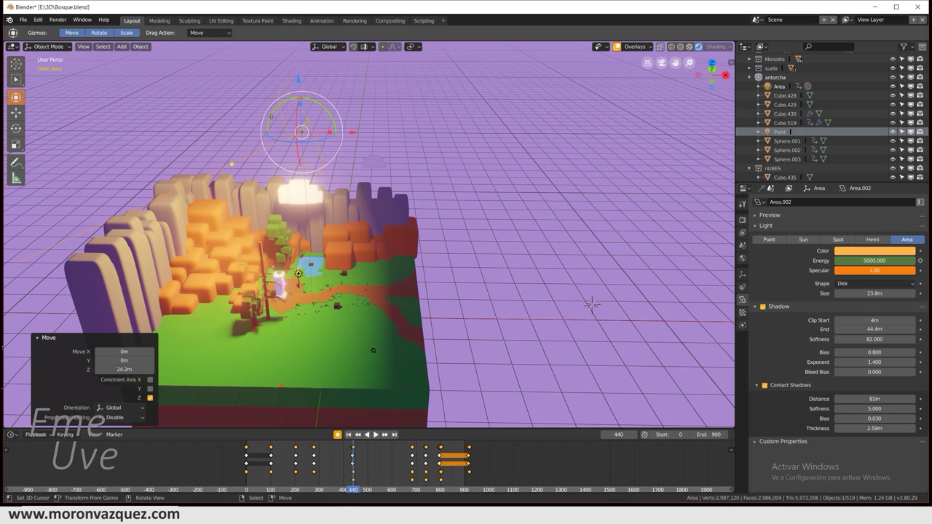
key(r)
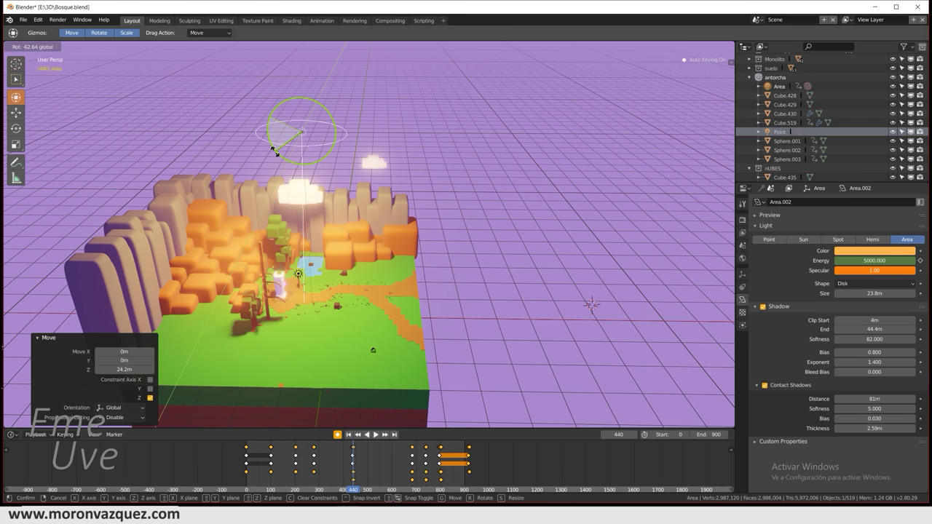
click(275, 151)
mouse_move(299, 77)
mouse_down()
mouse_move(301, 58)
mouse_move(308, 74)
mouse_up()
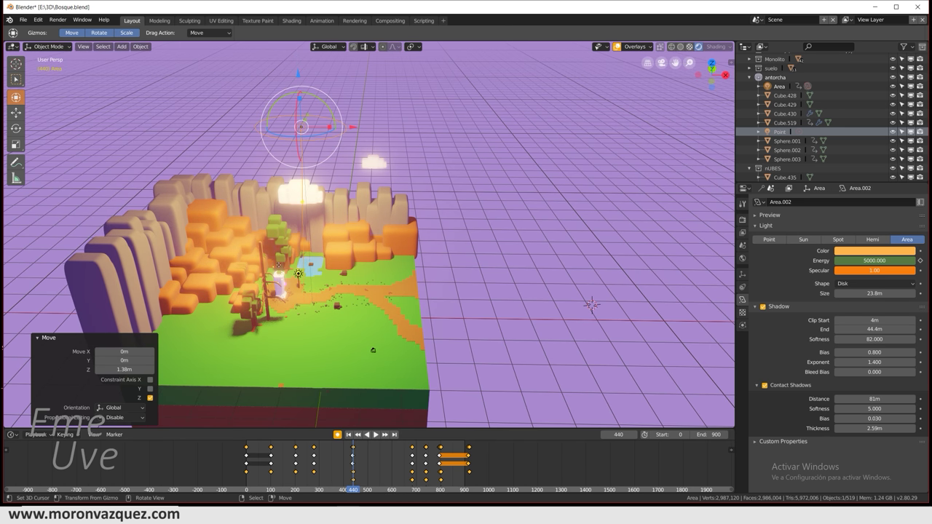
At frame 280, move the area light about -71.3 m along X to the far side of the rock walls
scroll(325, 301, up, 2)
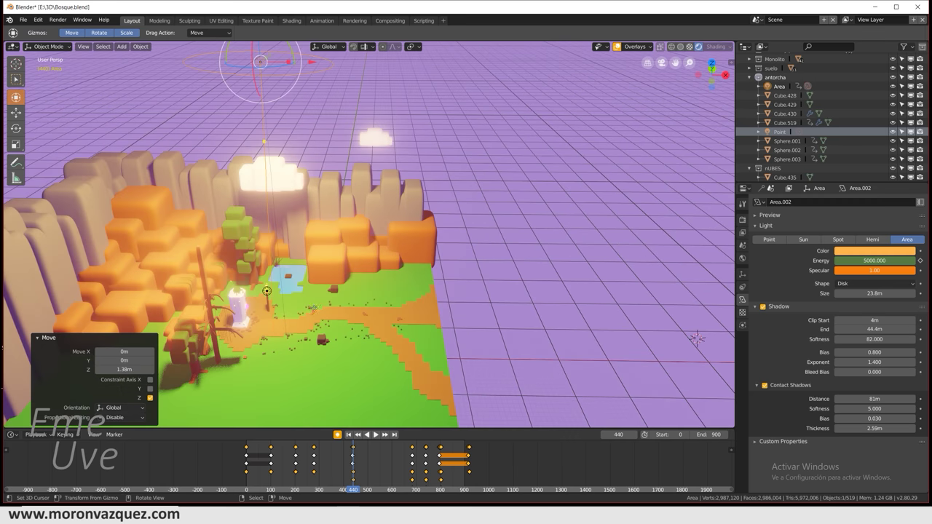
shift+middle_drag(317, 315, 399, 298)
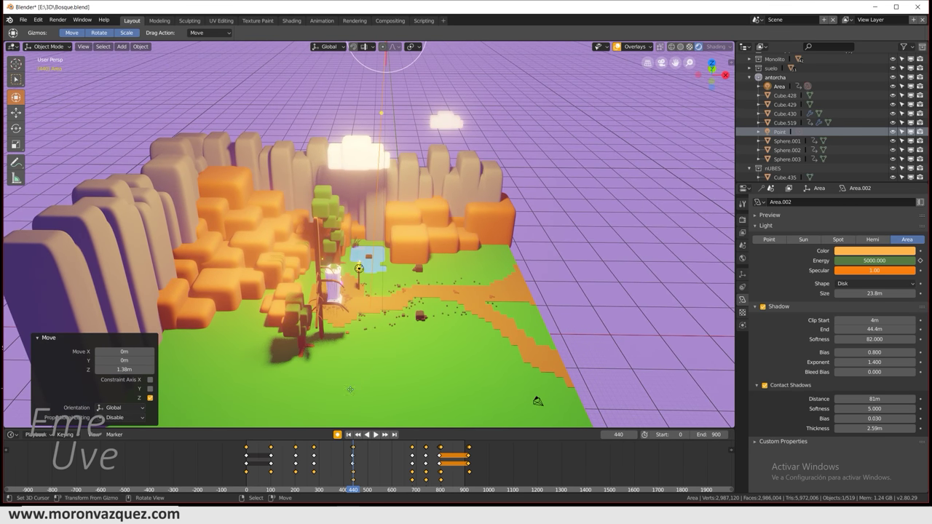
drag(352, 459, 317, 461)
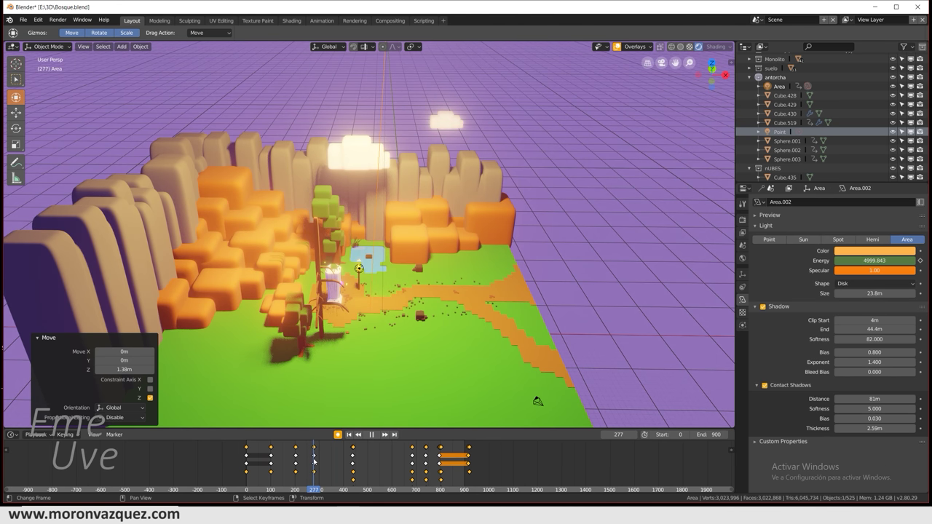
drag(315, 462, 314, 461)
shift+middle_drag(423, 324, 487, 354)
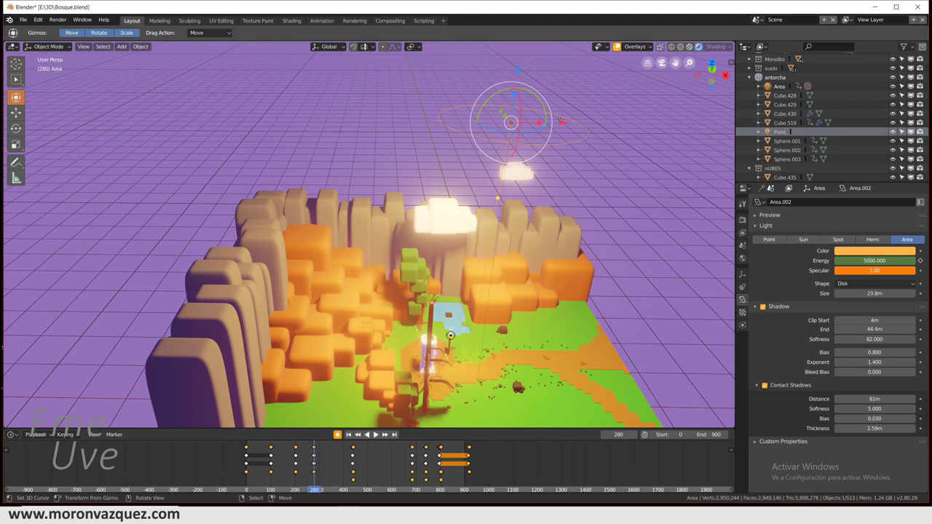
drag(556, 121, 15, 140)
middle_drag(146, 110, 191, 99)
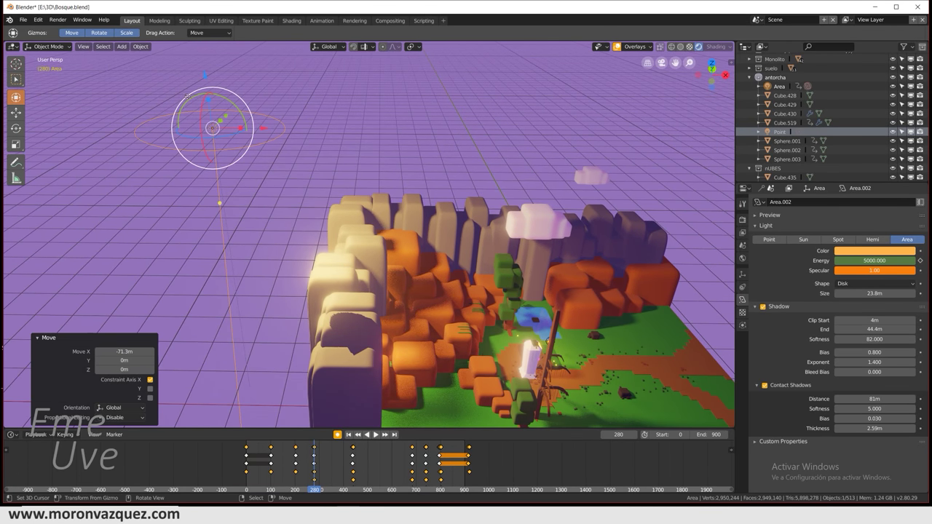
Rotate the area light about -62.5° around Y to aim it at the scene, and inspect the shadows it casts
key(r)
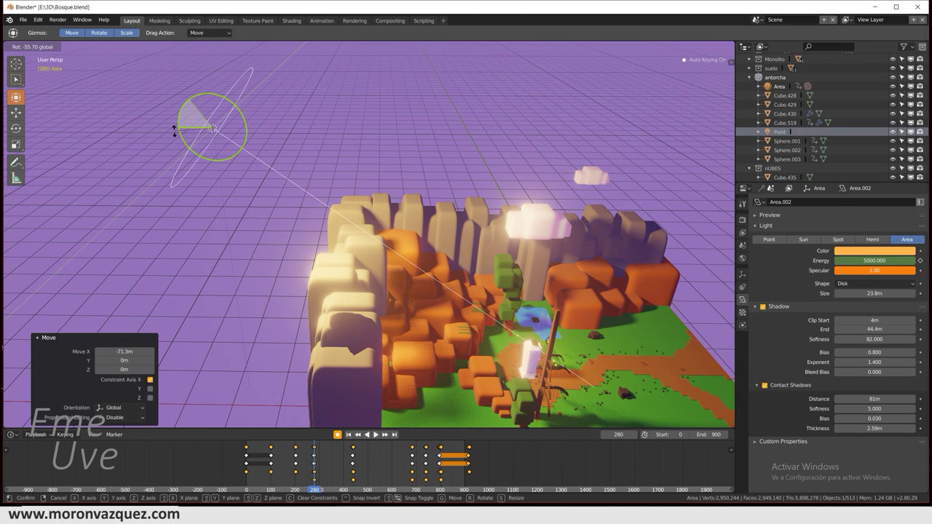
key(y)
click(175, 131)
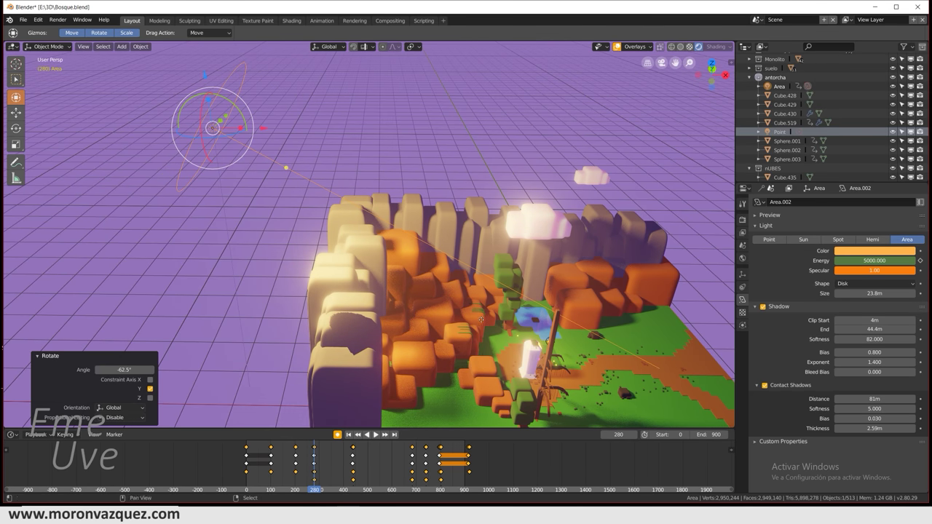
middle_drag(481, 319, 351, 251)
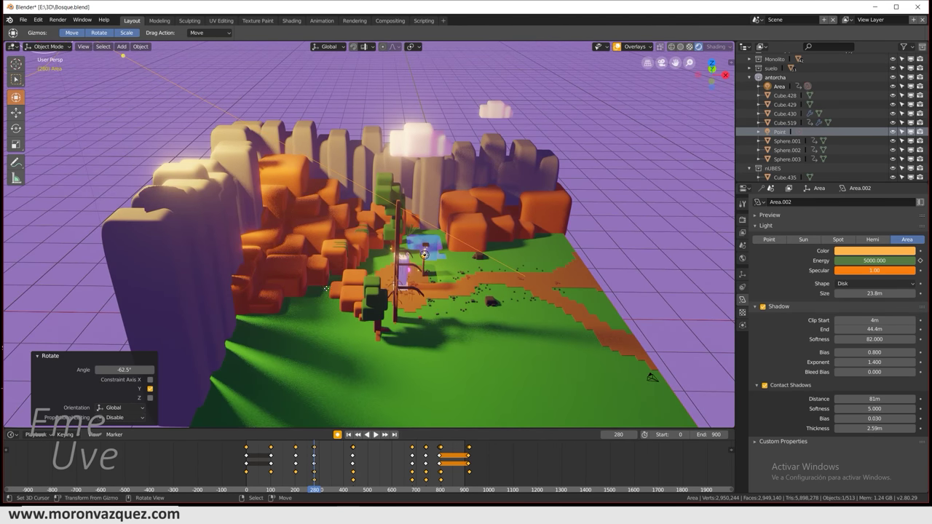
shift+middle_drag(326, 288, 368, 253)
At frame 203, lower the area light about 17.9 m and rotate it about 12.1° around Y toward the scene
drag(329, 454, 295, 466)
shift+middle_drag(292, 313, 405, 400)
middle_drag(265, 73, 316, 112)
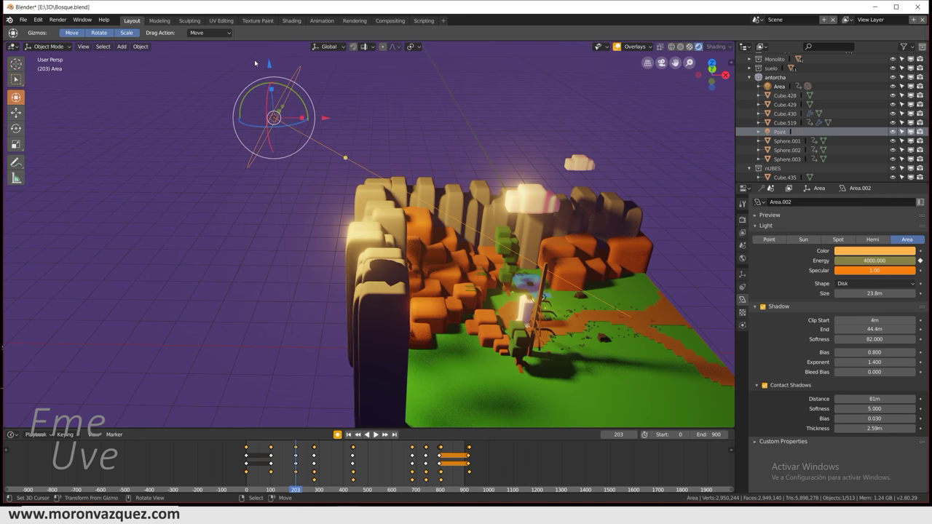
drag(319, 115, 207, 151)
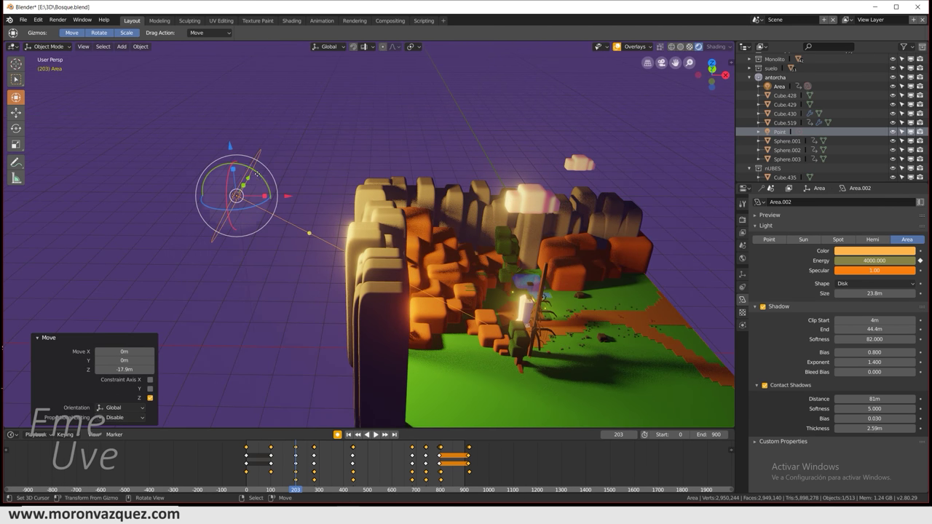
mouse_move(263, 176)
mouse_down()
mouse_move(251, 163)
mouse_move(267, 182)
mouse_up()
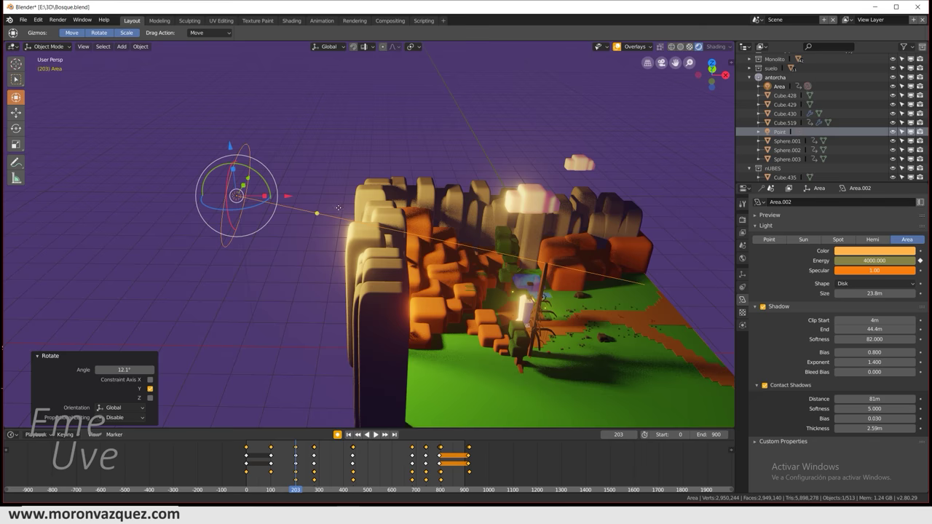
At frame 103, lower the area light to about ground level and shift it farther out from the rock walls
shift+middle_drag(331, 254, 326, 221)
key(space)
click(271, 457)
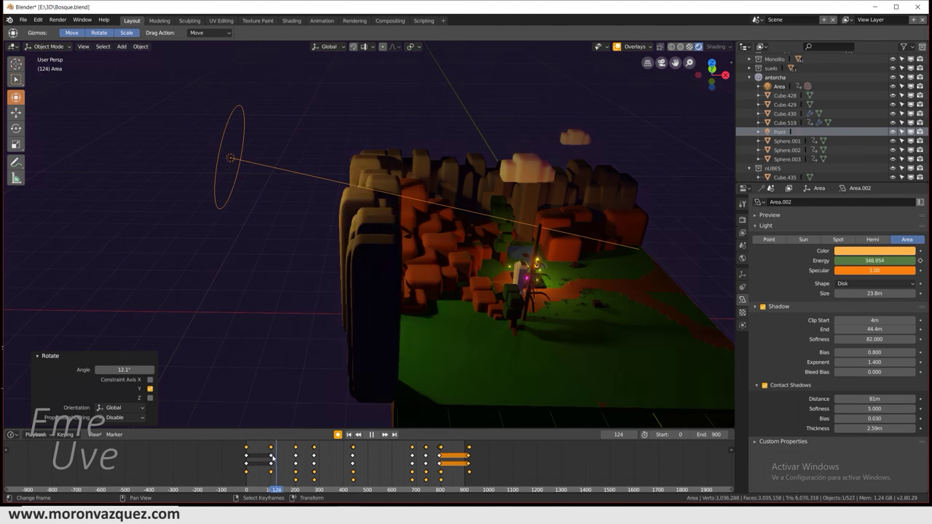
key(space)
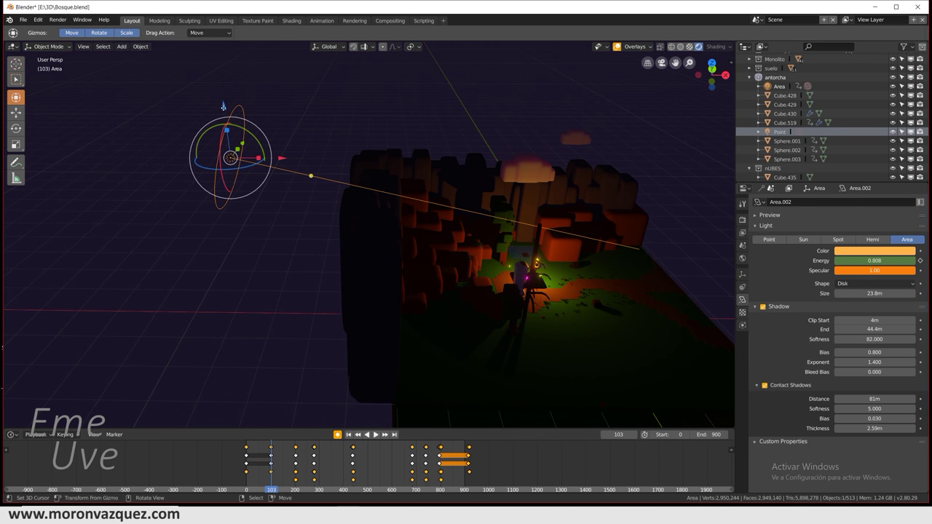
drag(222, 106, 243, 225)
drag(298, 280, 205, 273)
drag(161, 231, 156, 305)
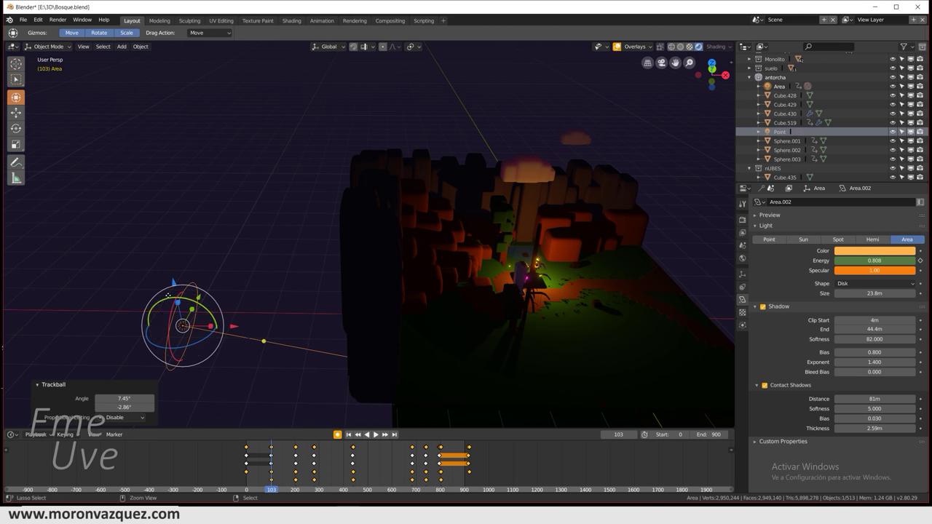
Rotate the area light about -12.7° around Y so it points level at the rock walls, and save the file
drag(159, 301, 281, 293)
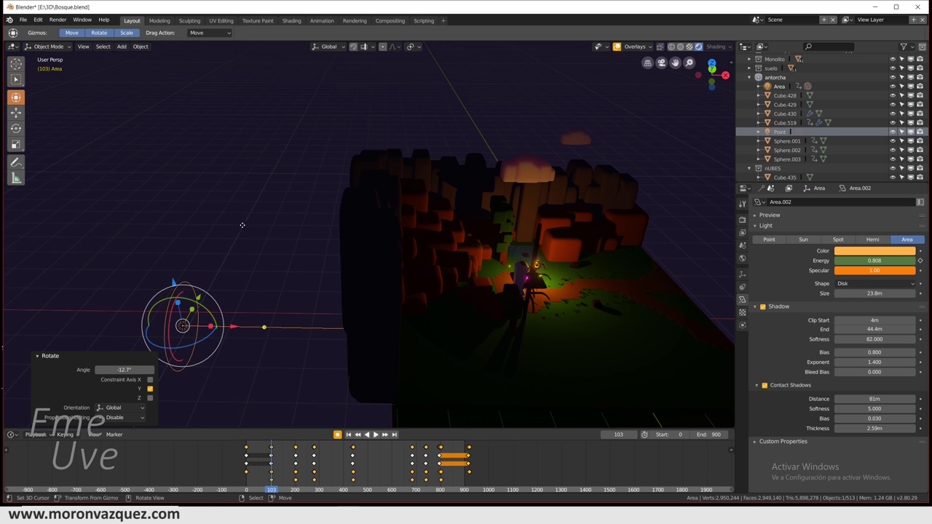
click(23, 20)
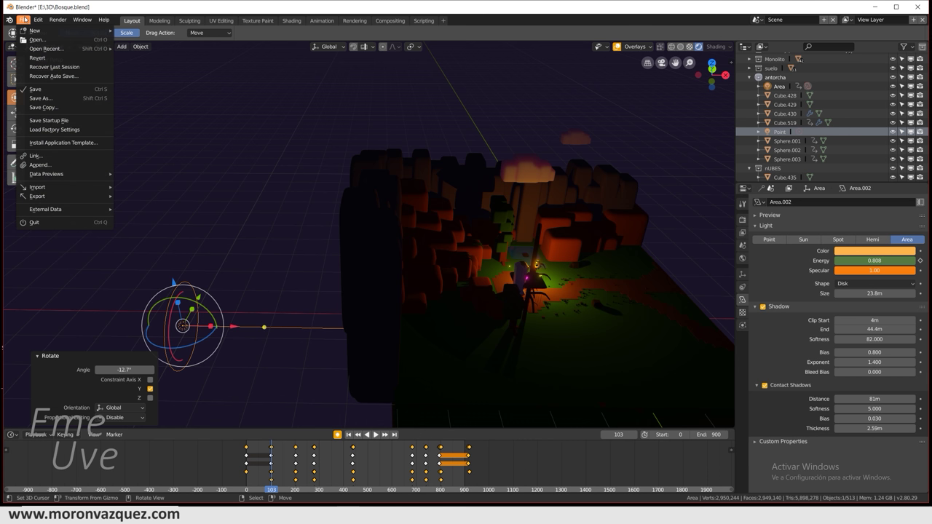
click(106, 95)
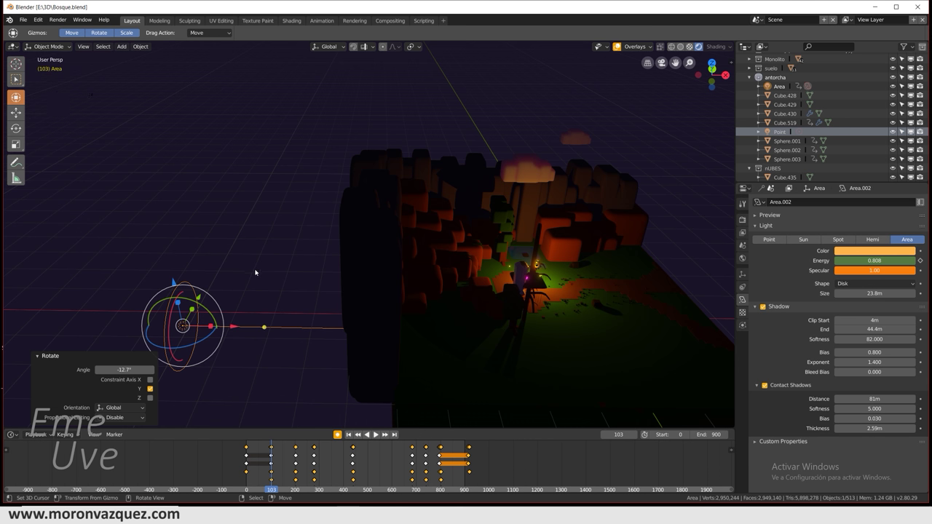
Review the night lighting at the start of the animation, and keyframe the area light's orange color at frame 103
drag(272, 453, 245, 457)
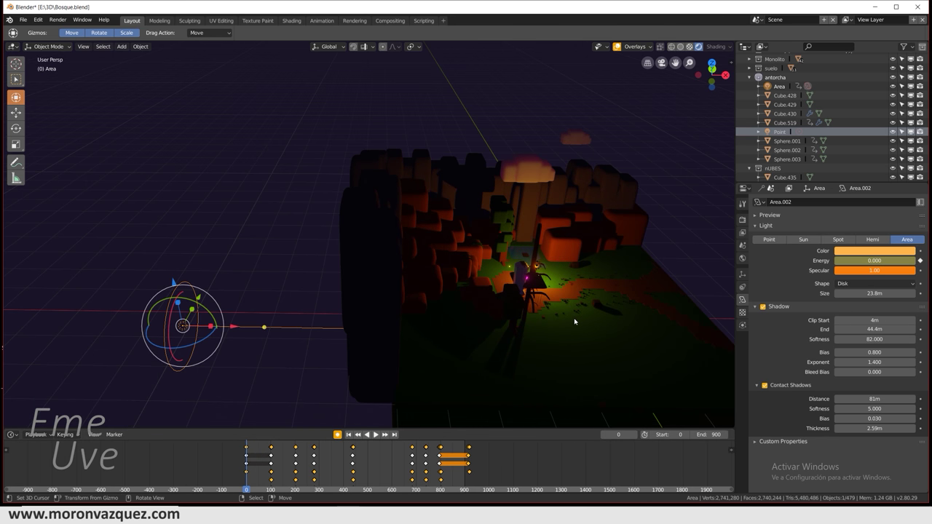
scroll(575, 321, up, 3)
shift+middle_drag(624, 339, 423, 305)
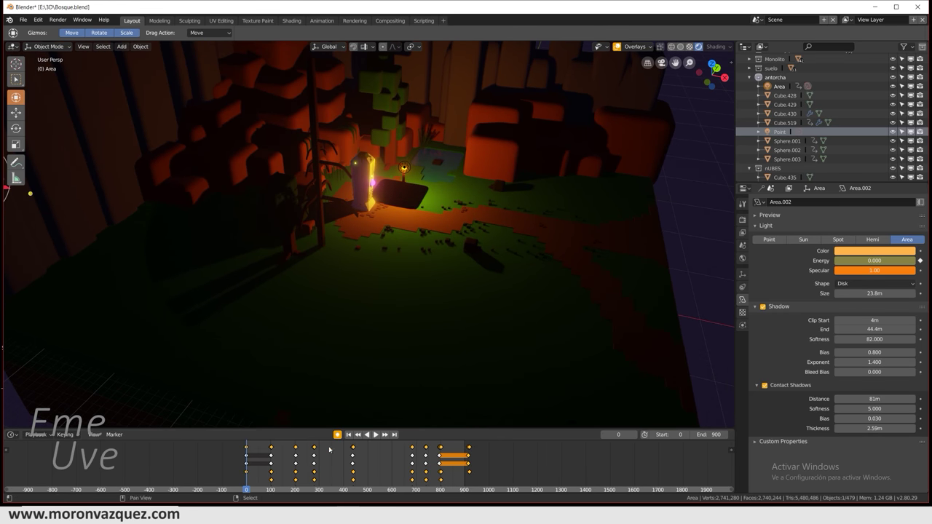
key(space)
drag(271, 467, 246, 463)
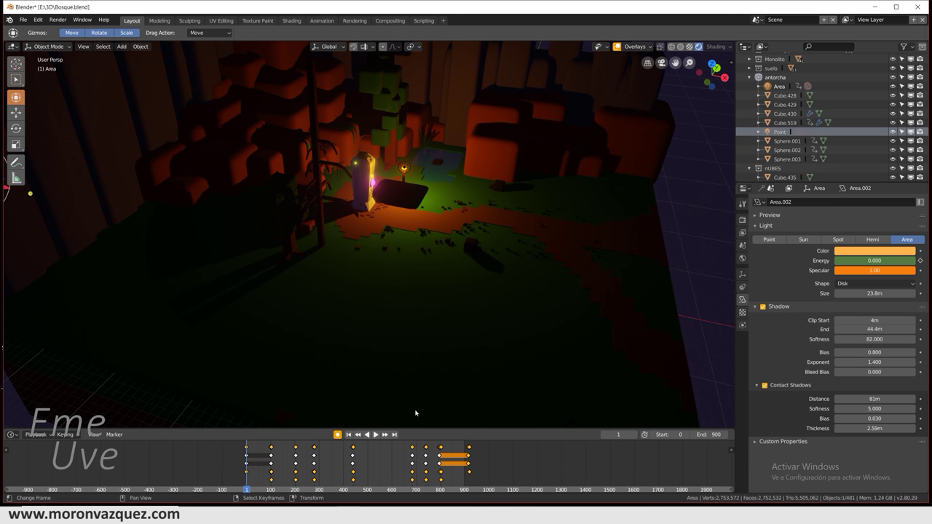
right_click(878, 251)
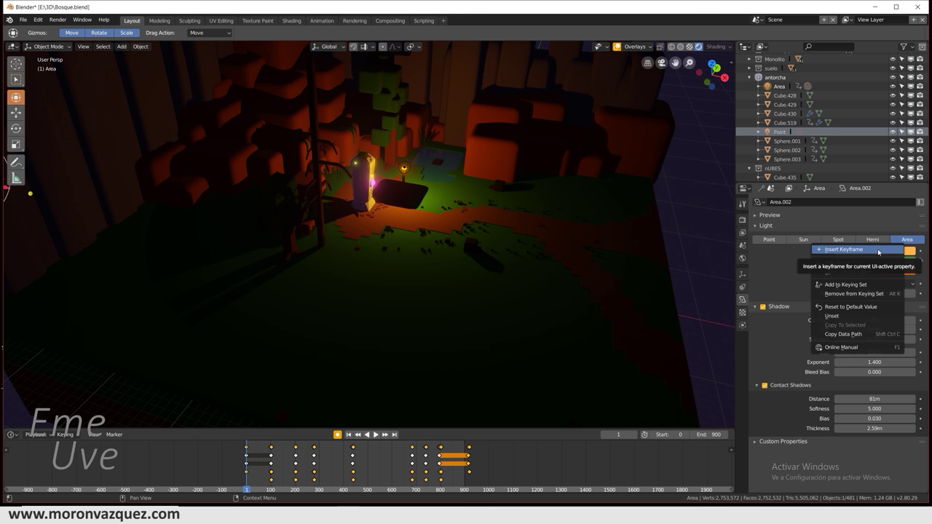
click(857, 252)
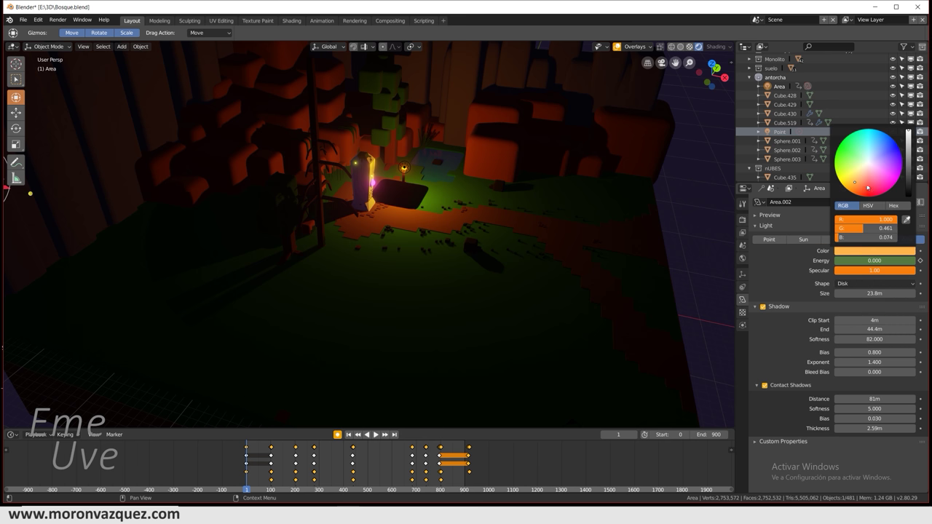
drag(253, 467, 271, 467)
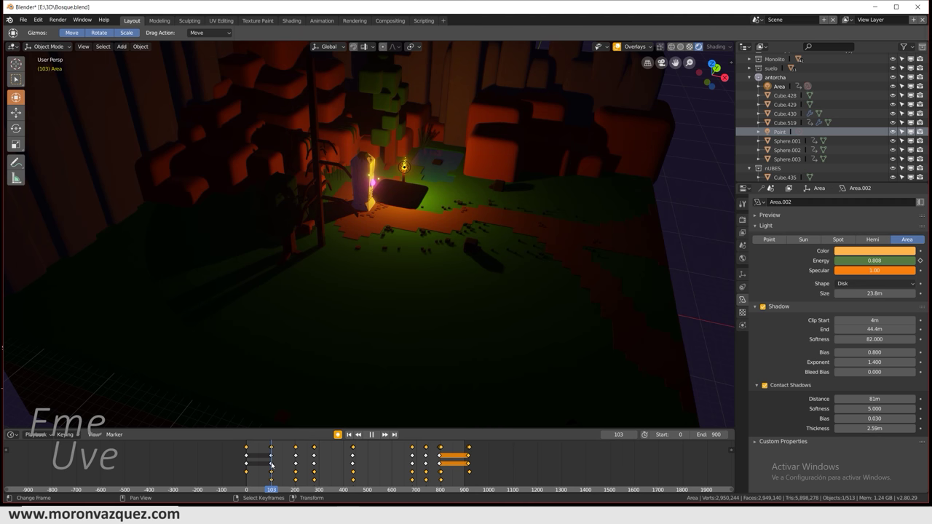
right_click(859, 247)
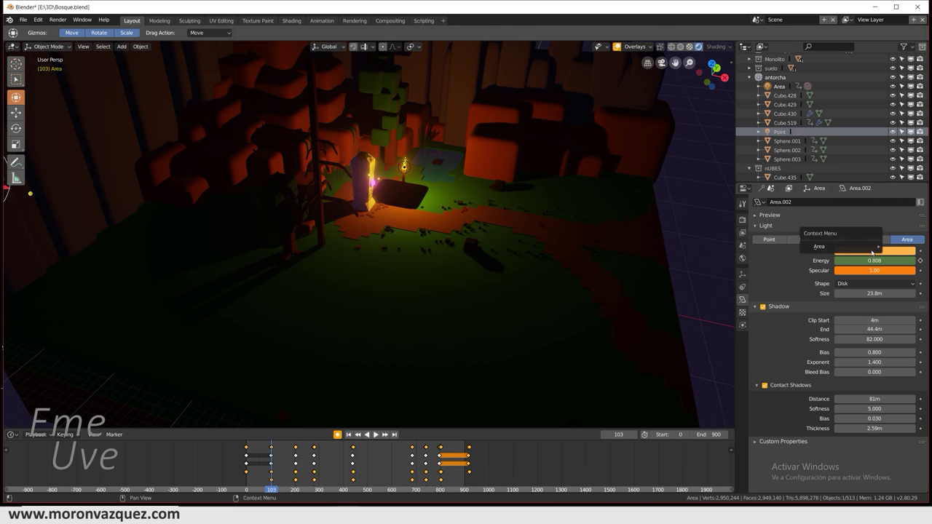
right_click(894, 252)
click(896, 253)
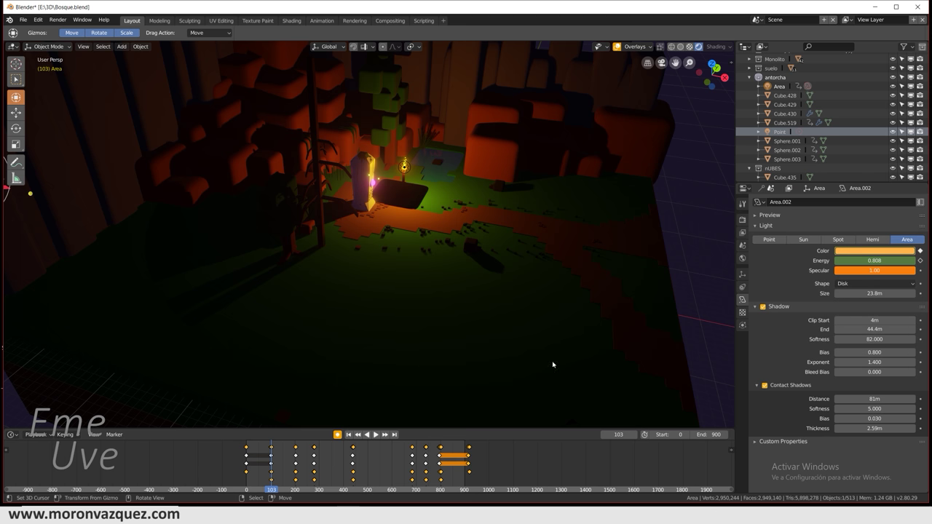
Keyframe the area light's current orange color at frames 202 and 739
click(439, 479)
key(space)
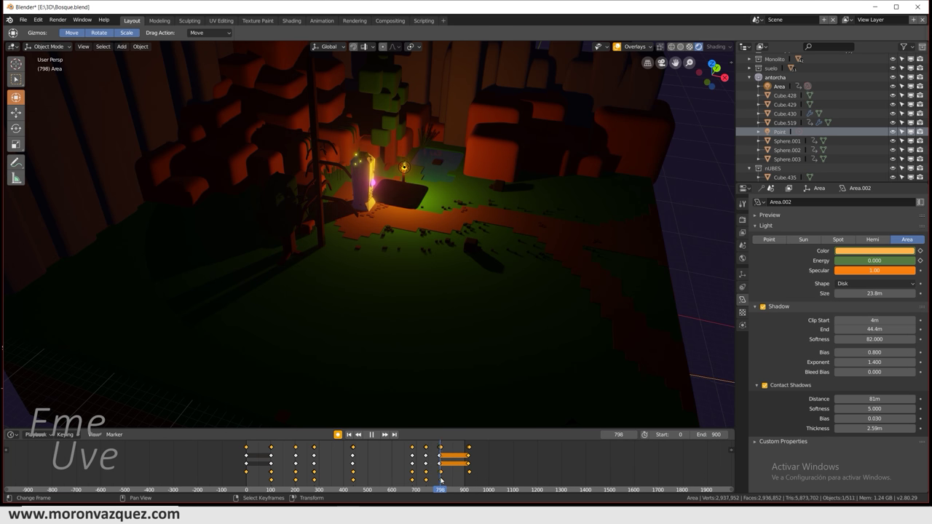
drag(442, 481, 440, 479)
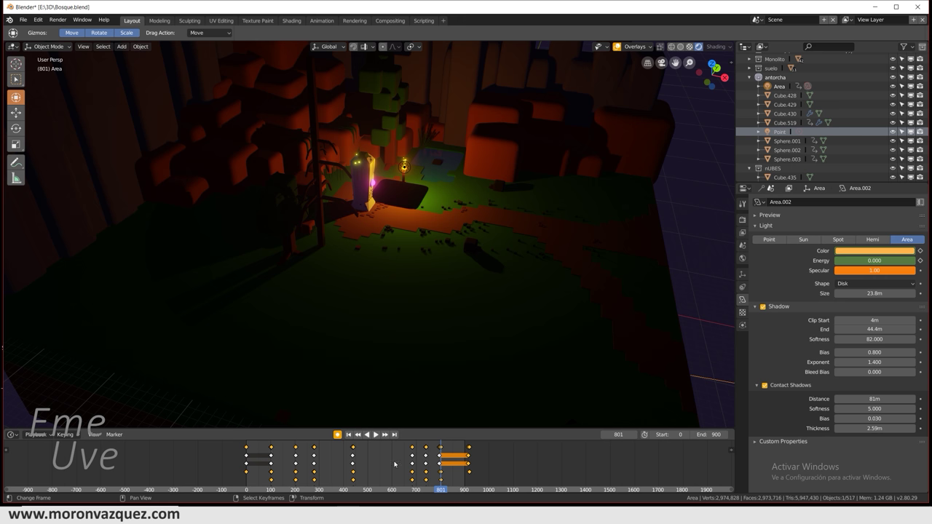
click(296, 468)
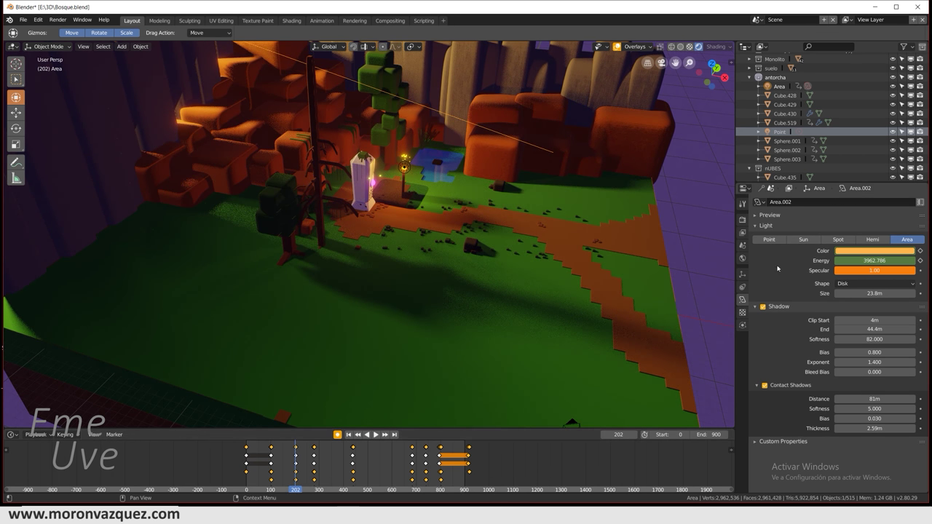
right_click(862, 253)
click(859, 249)
click(425, 470)
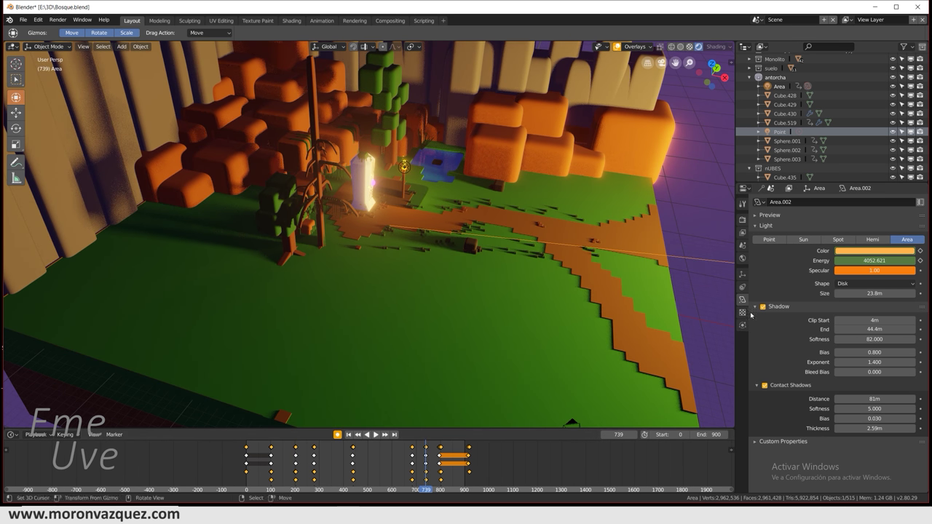
right_click(848, 252)
click(848, 250)
At frame 363, set the area light's color to pale yellow (R 1.000, G 0.834, B 0.326) and keyframe it
drag(295, 469, 338, 468)
key(space)
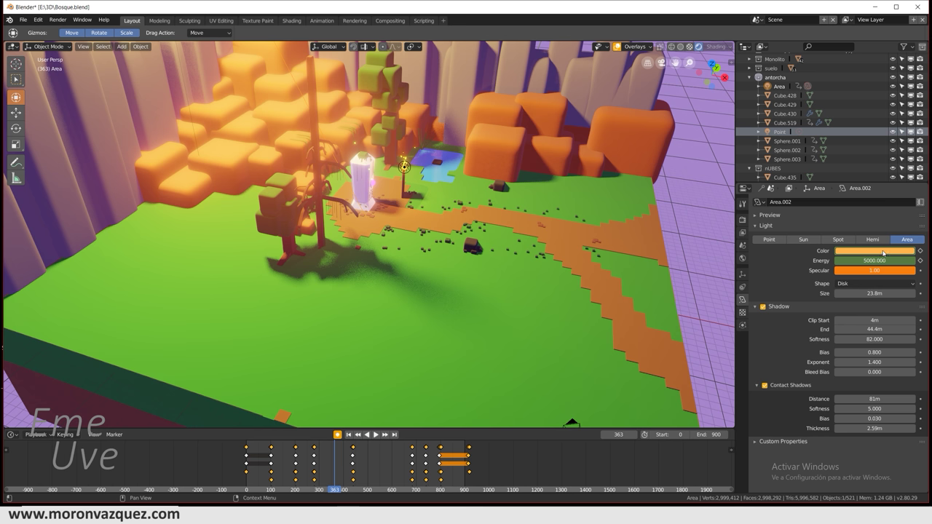
click(884, 252)
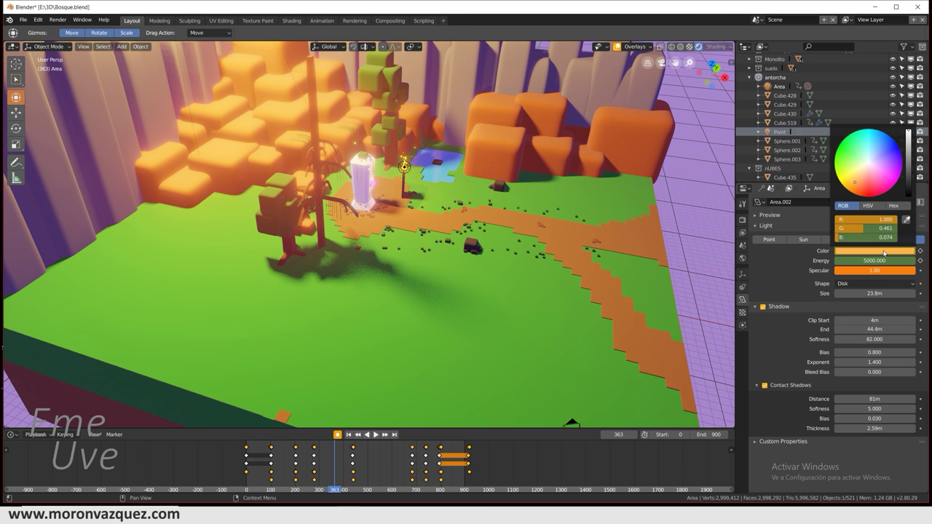
click(866, 168)
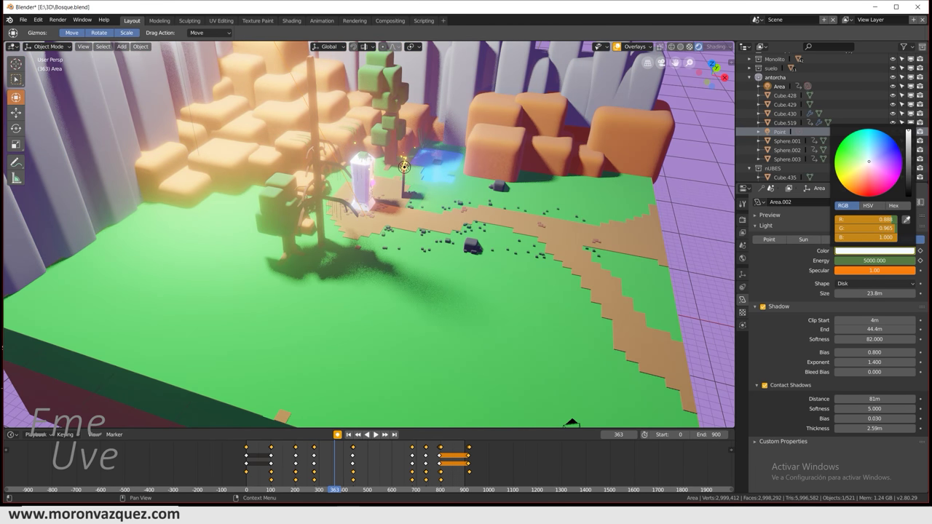
click(868, 166)
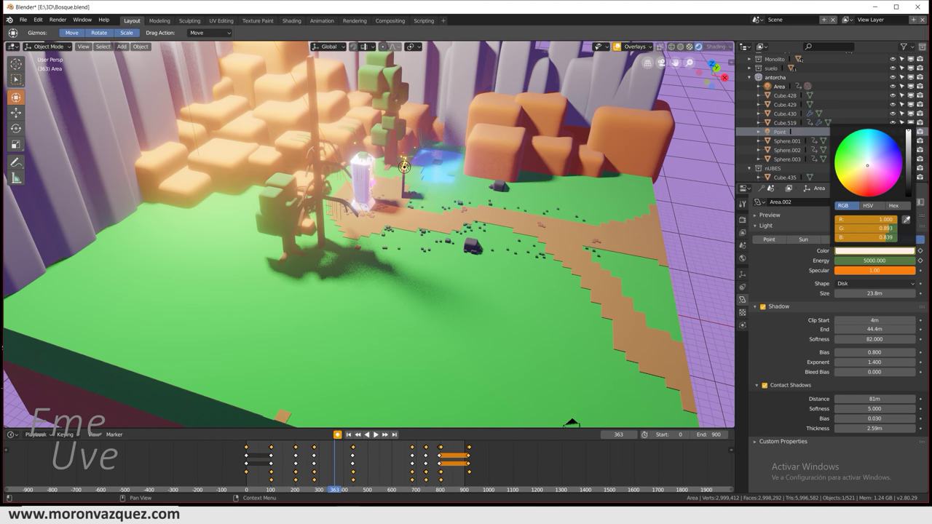
click(864, 171)
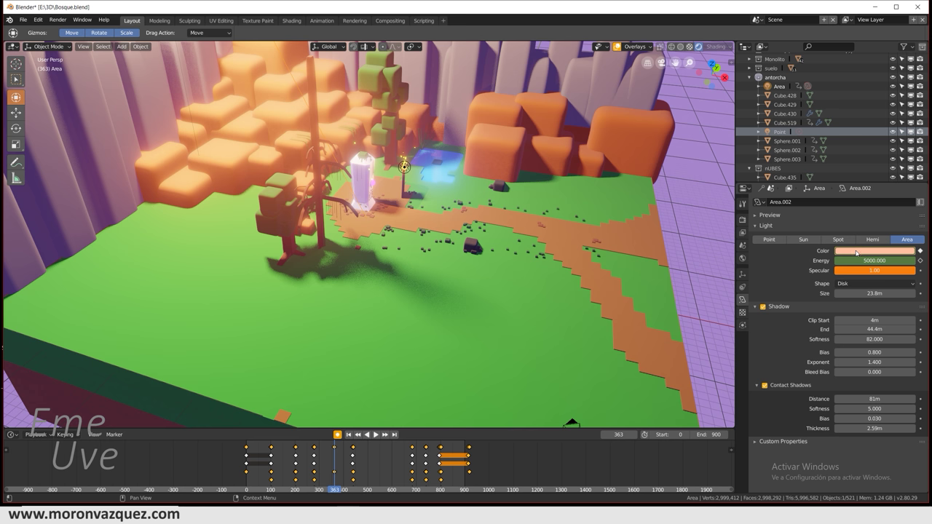
click(856, 252)
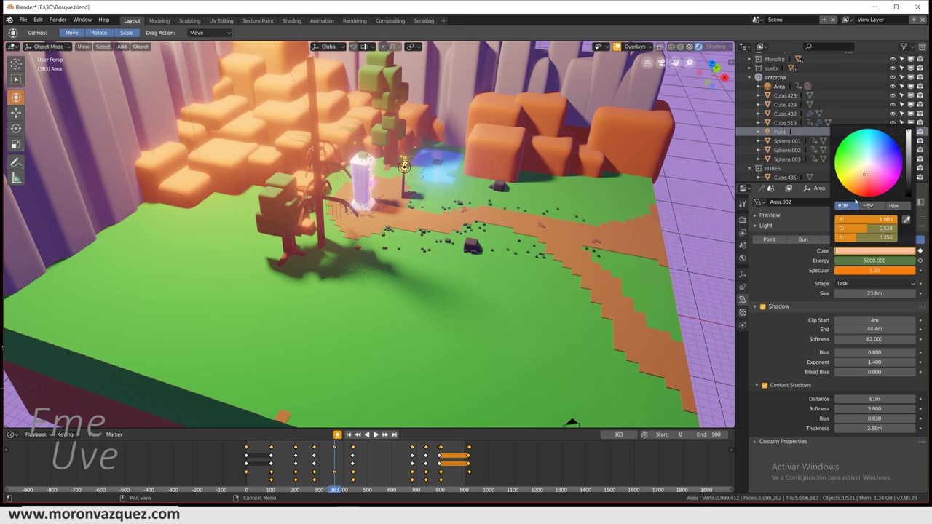
drag(866, 175, 860, 180)
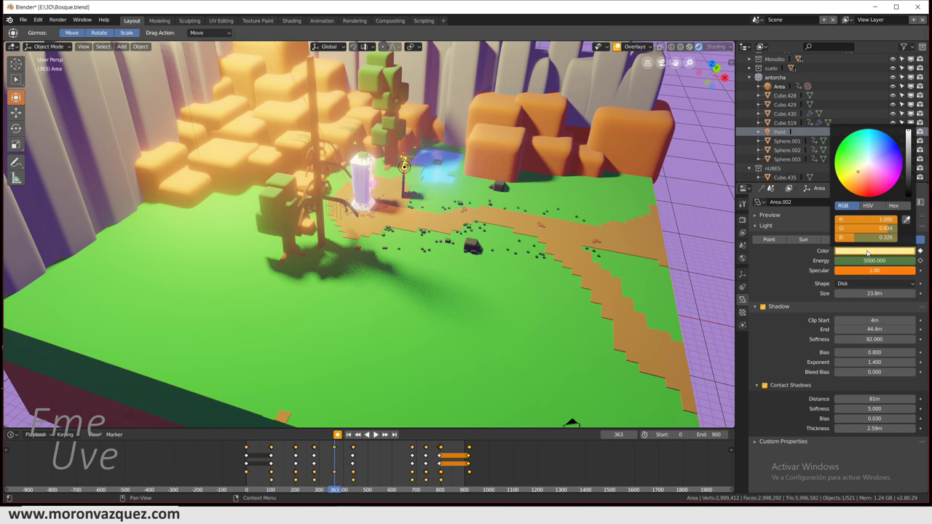
right_click(867, 251)
click(865, 242)
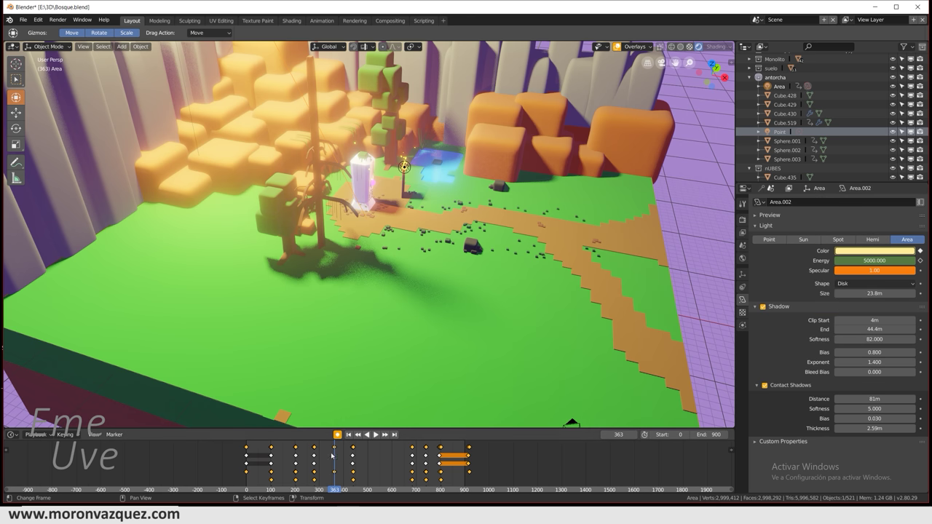
At frame 802, change the area light's color to a deep reddish orange and keyframe it
drag(332, 455, 428, 481)
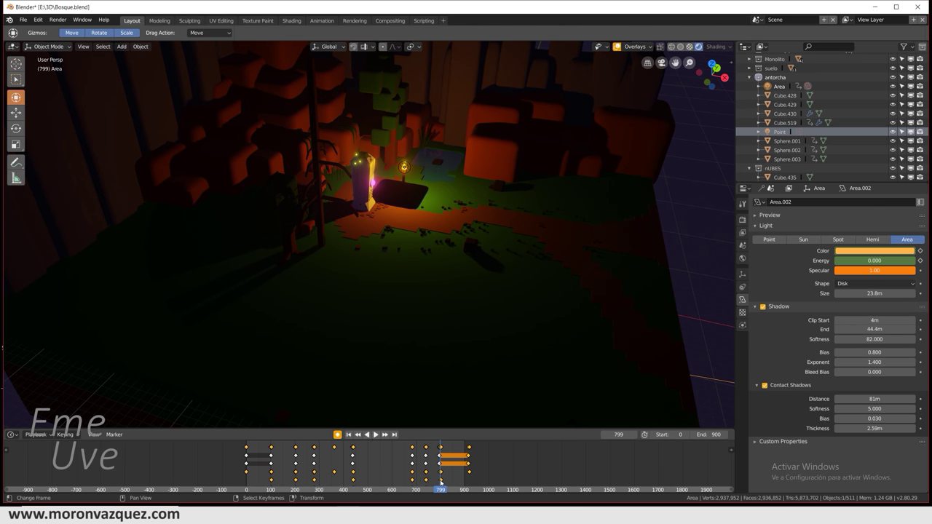
key(space)
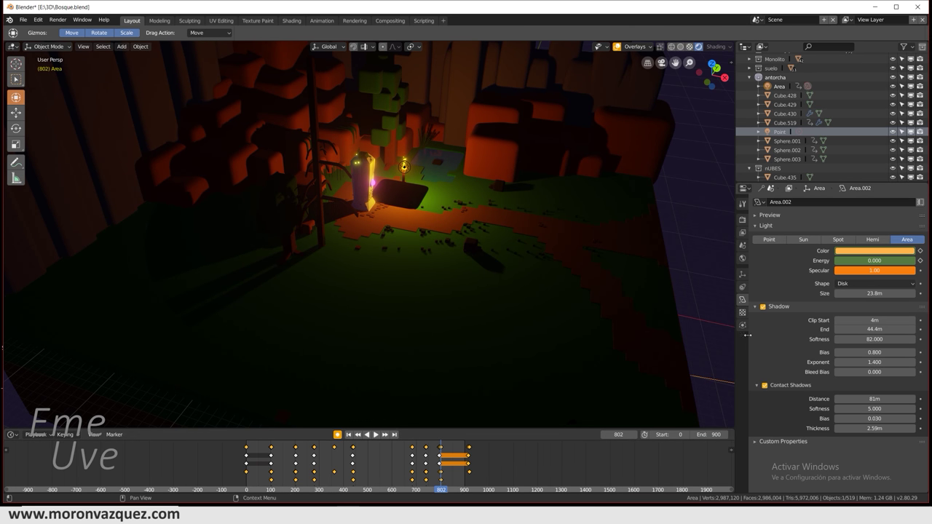
click(866, 251)
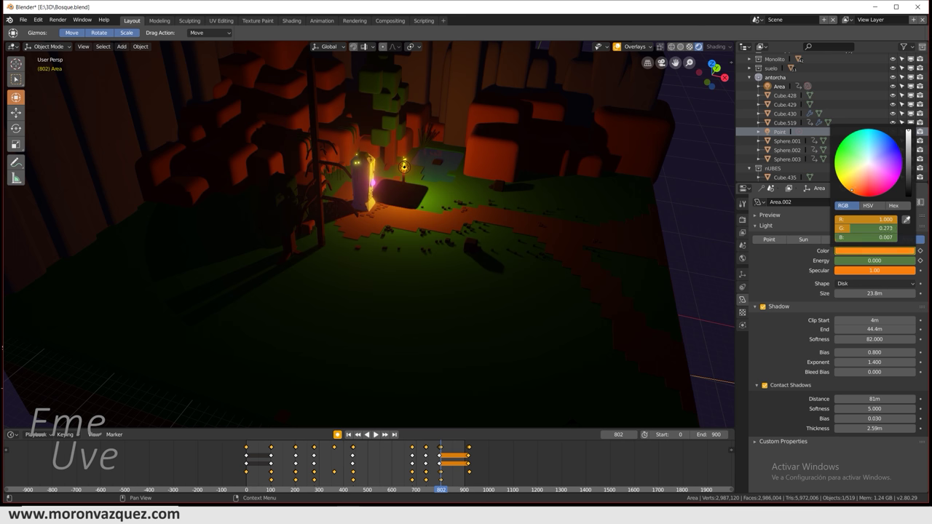
right_click(855, 250)
click(845, 249)
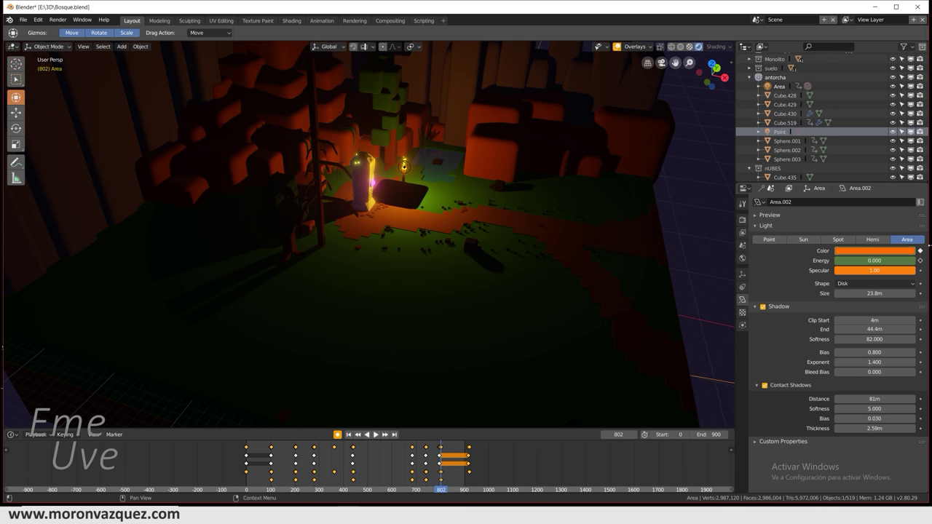
Switch to the camera view and play the animation from the start to check the day-night lighting
drag(438, 472, 354, 474)
key(KP_0)
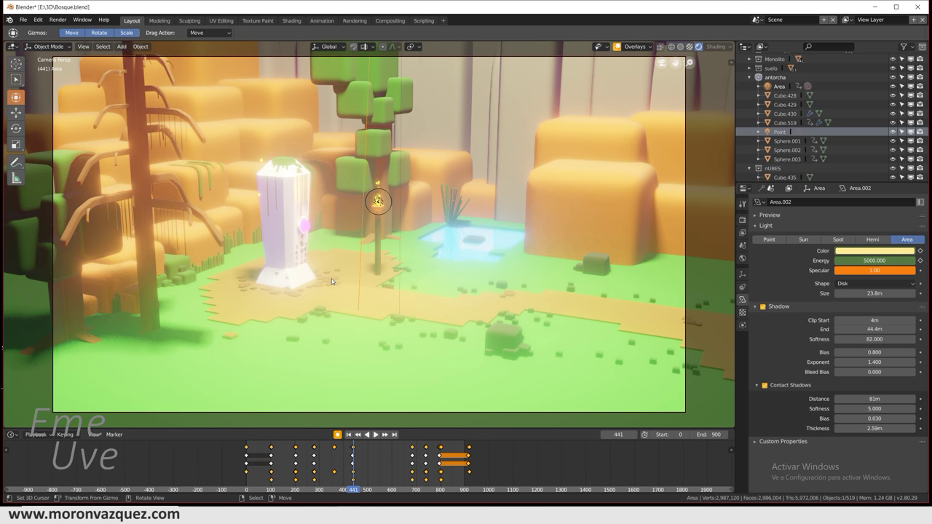
key(shift+Left)
key(space)
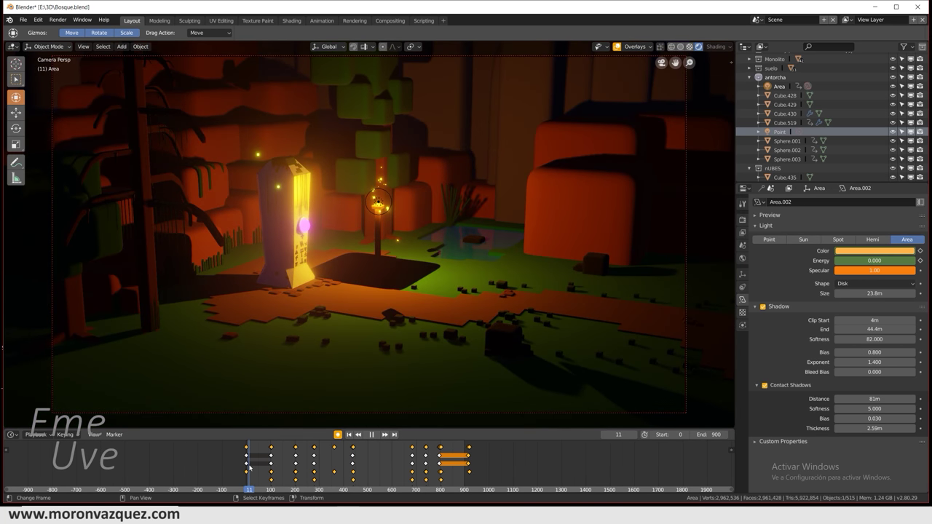
Scrub and replay the daytime part of the animation to review its lighting, stopping at frame 402
click(376, 434)
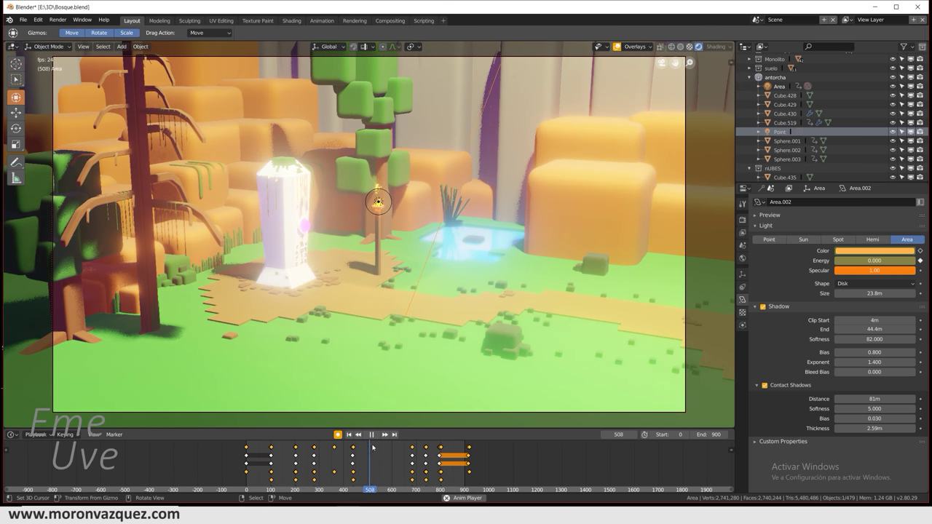
drag(372, 447, 352, 452)
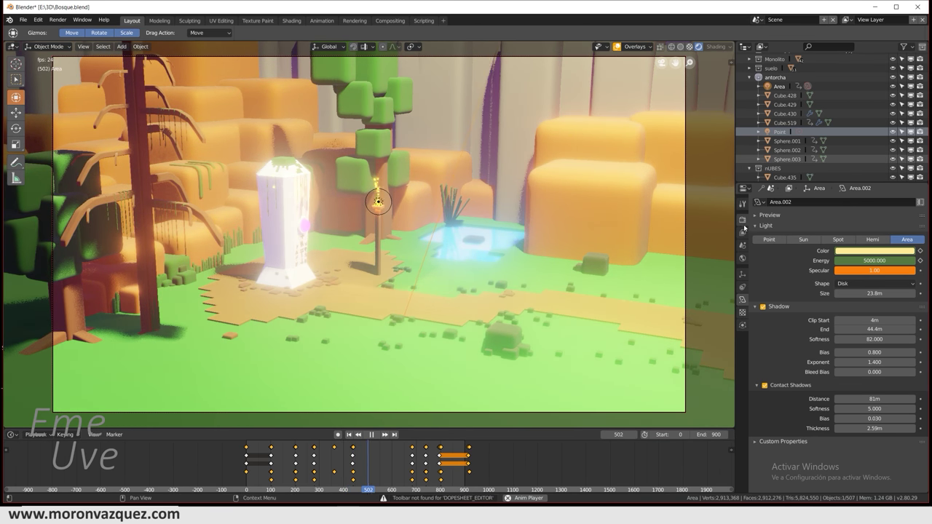
click(372, 434)
mouse_move(349, 454)
mouse_down()
mouse_move(335, 454)
mouse_move(344, 456)
mouse_up()
click(375, 435)
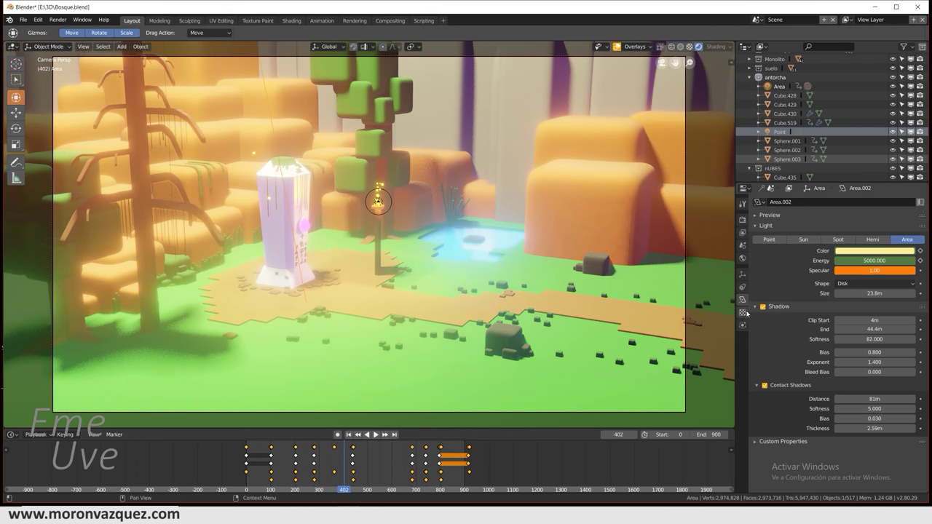
Set the Bloom threshold to 2.197 and the knee to 0.340, and replay the animation to check the glow
click(743, 221)
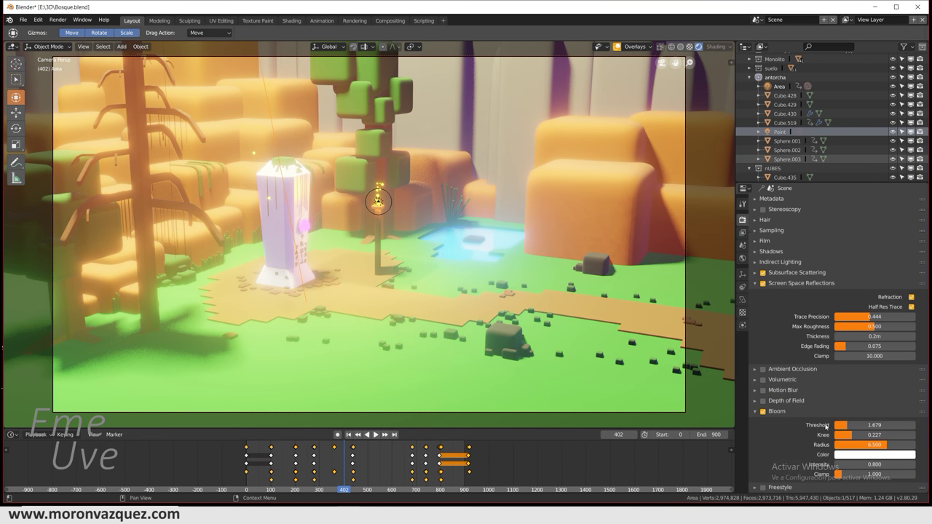
drag(849, 425, 854, 425)
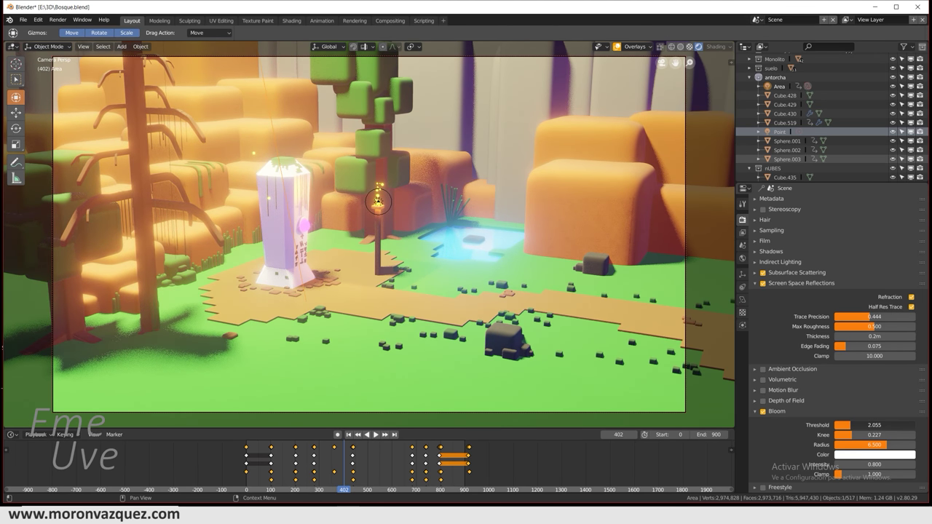
drag(851, 425, 850, 425)
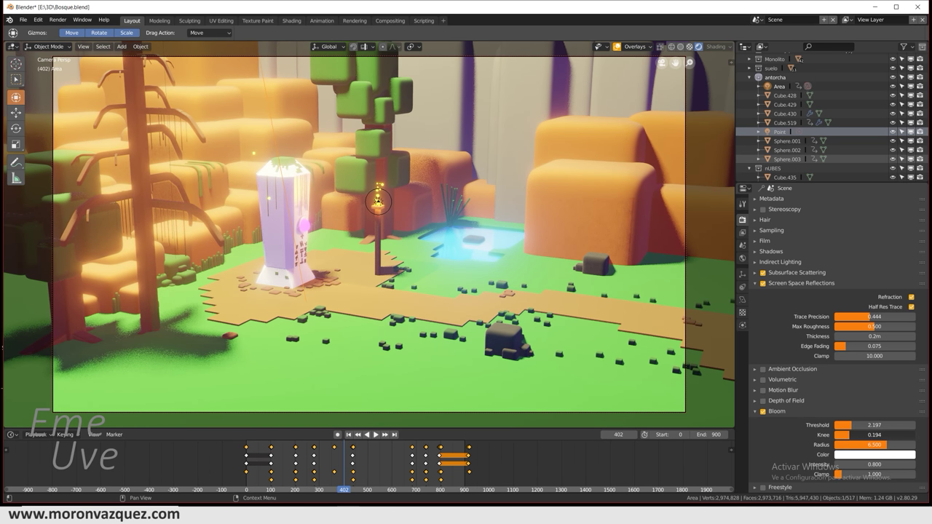
drag(366, 470, 285, 474)
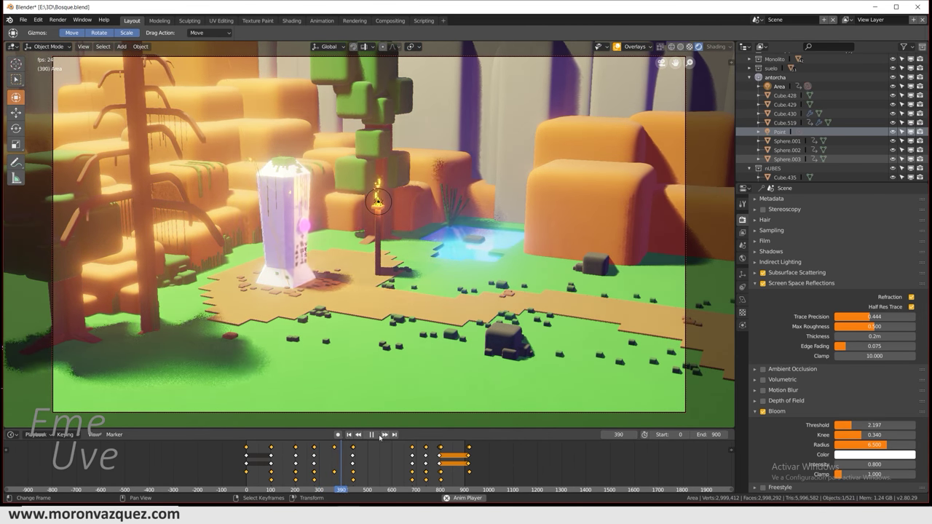
key(space)
Leave the camera view, select the two clouds above the cliffs and move them 28.3 m along X near the animation's start
middle_drag(477, 263, 476, 299)
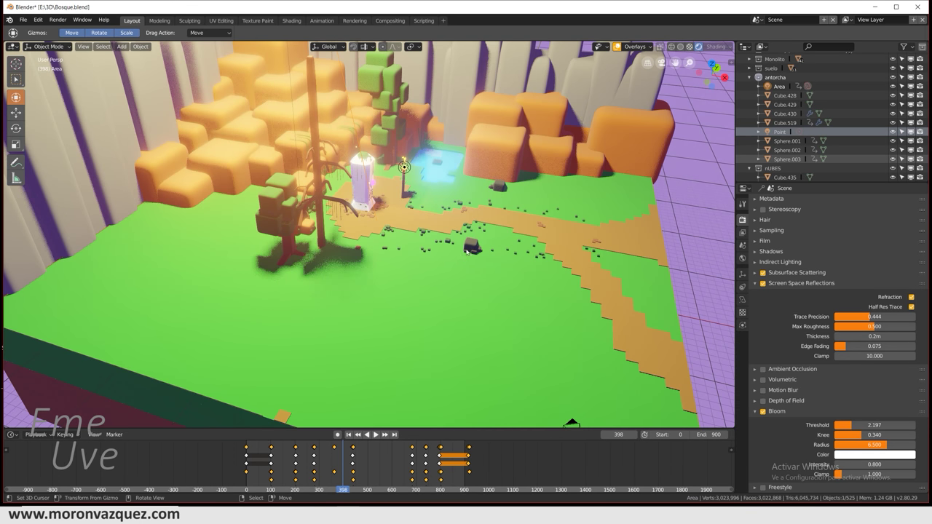
scroll(473, 212, down, 5)
scroll(472, 211, up, 2)
middle_drag(470, 212, 383, 192)
scroll(387, 206, up, 5)
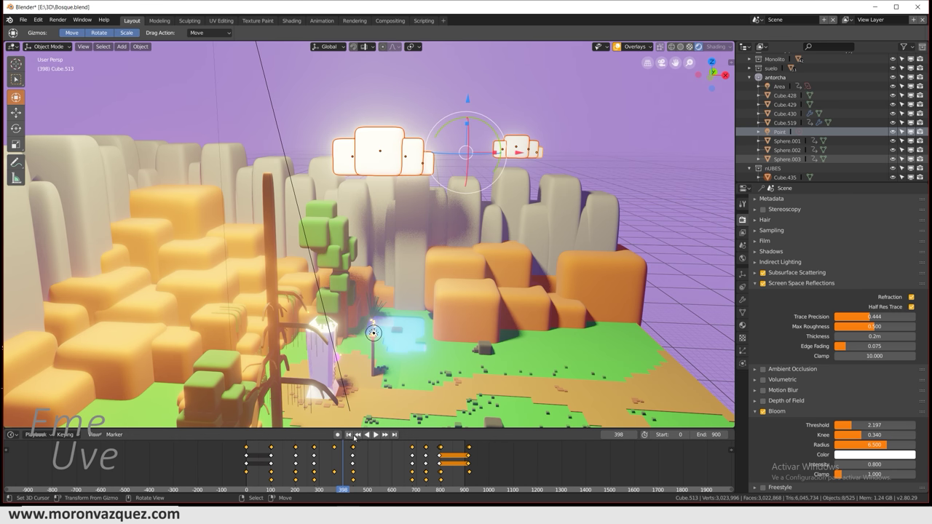
drag(341, 454, 252, 456)
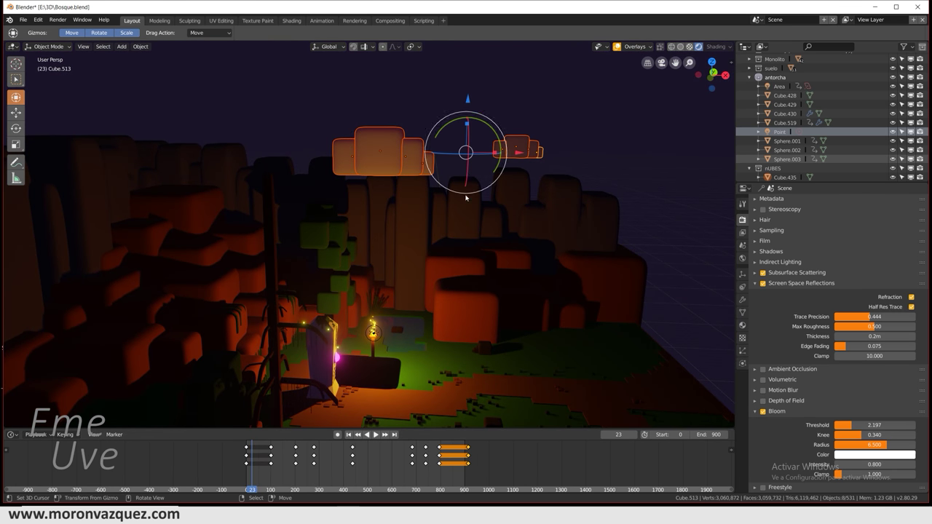
drag(514, 155, 603, 292)
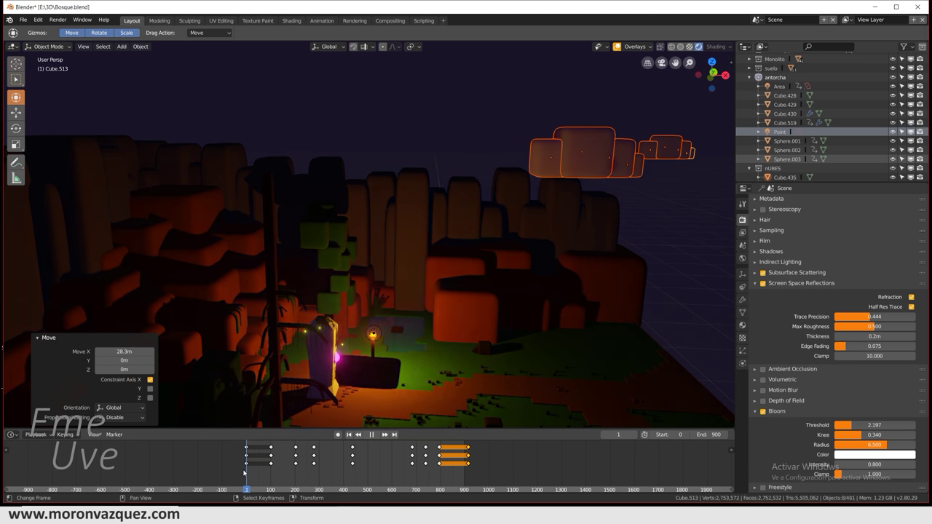
At frame 0, enable automatic keyframing and move the clouds 0.746 m along X to record their starting position
key(Escape)
click(337, 435)
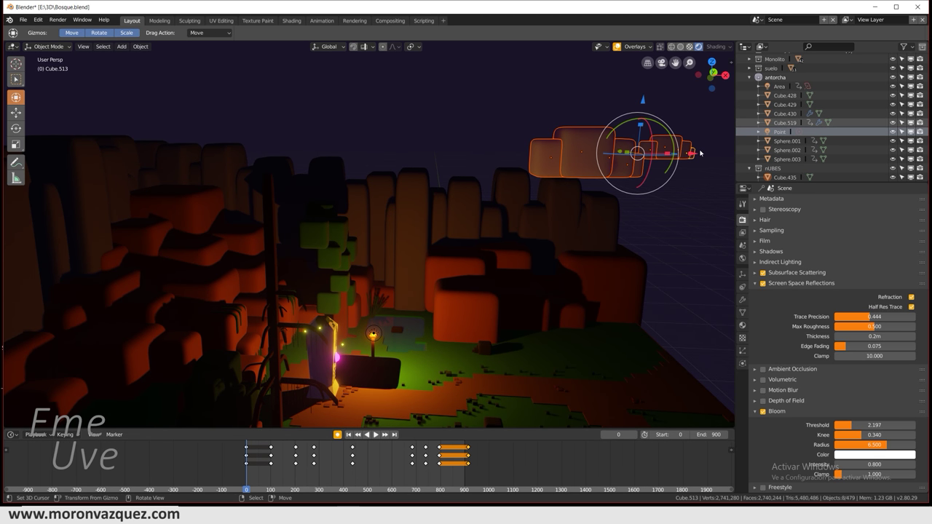
drag(700, 152, 701, 155)
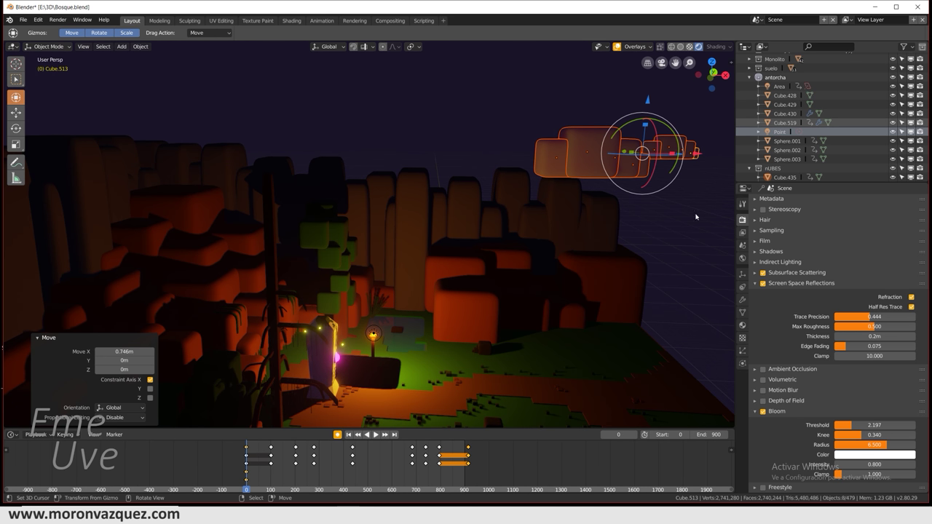
At frame 939, move the clouds -49 m along X to record their end position, and turn off automatic keyframing
drag(315, 468, 473, 468)
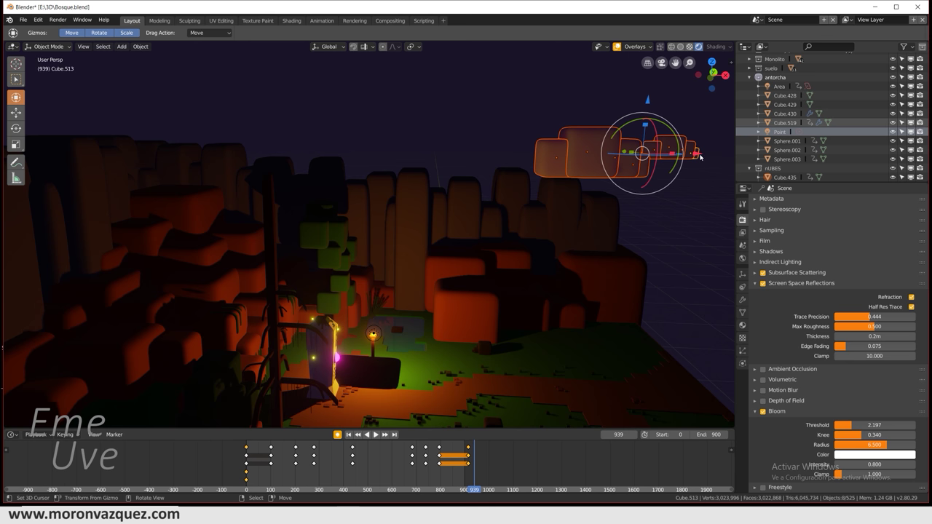
drag(700, 155, 412, 137)
middle_drag(411, 137, 393, 186)
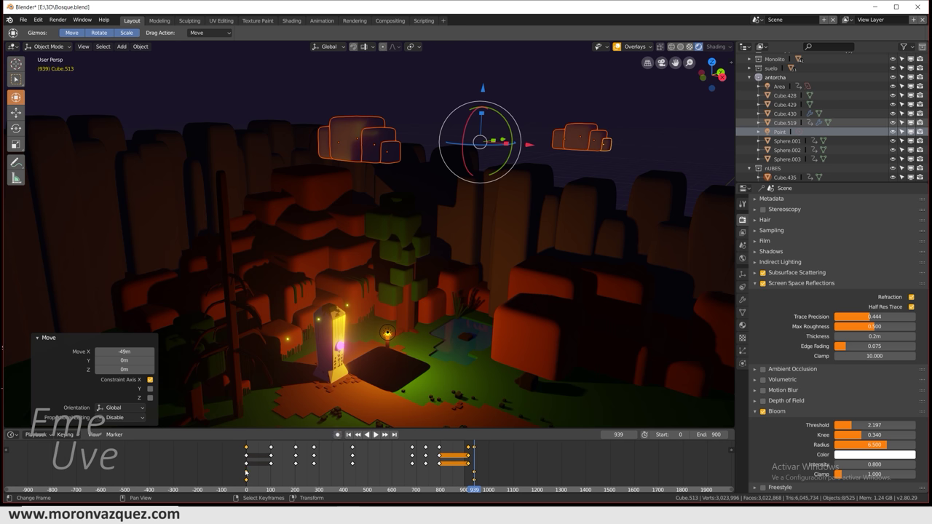
Play the animation from the start and watch the clouds drift across the sky from a wider view of the scene
click(348, 435)
click(377, 434)
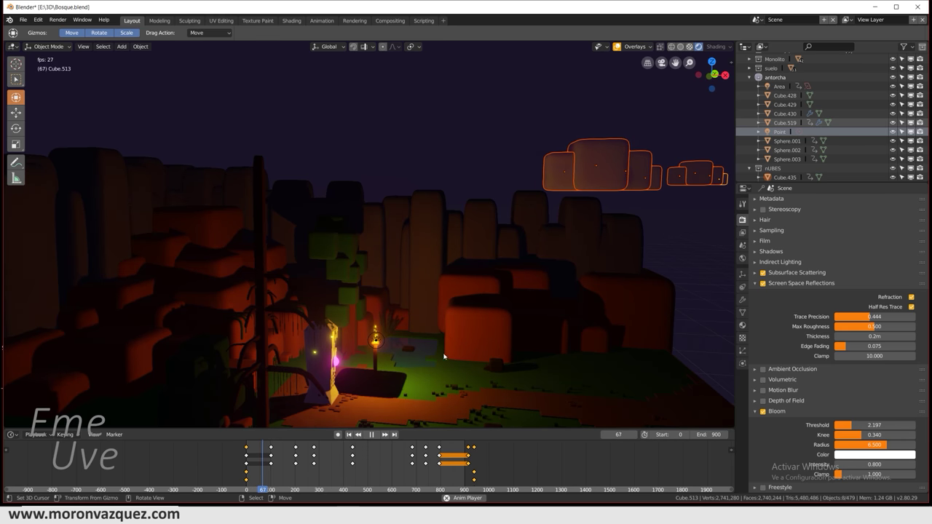
click(683, 369)
middle_drag(719, 301, 672, 321)
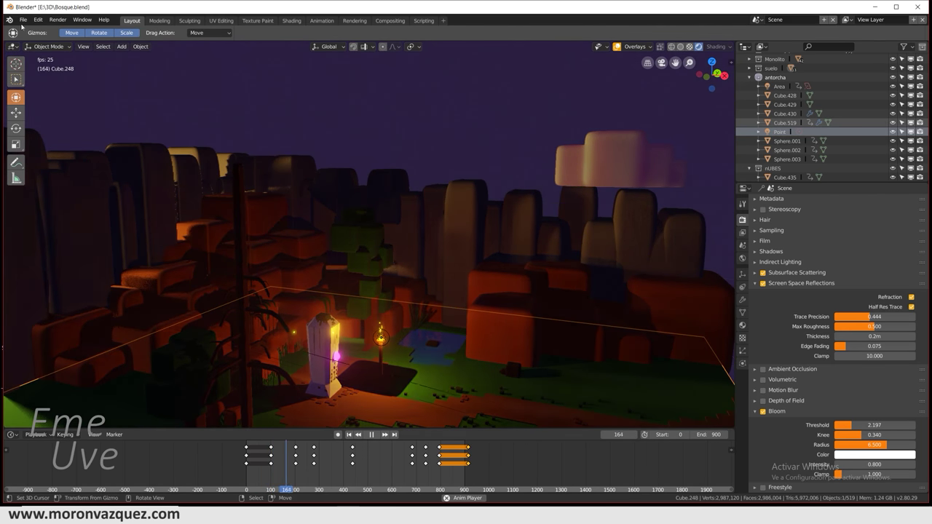
shift+middle_drag(549, 284, 593, 273)
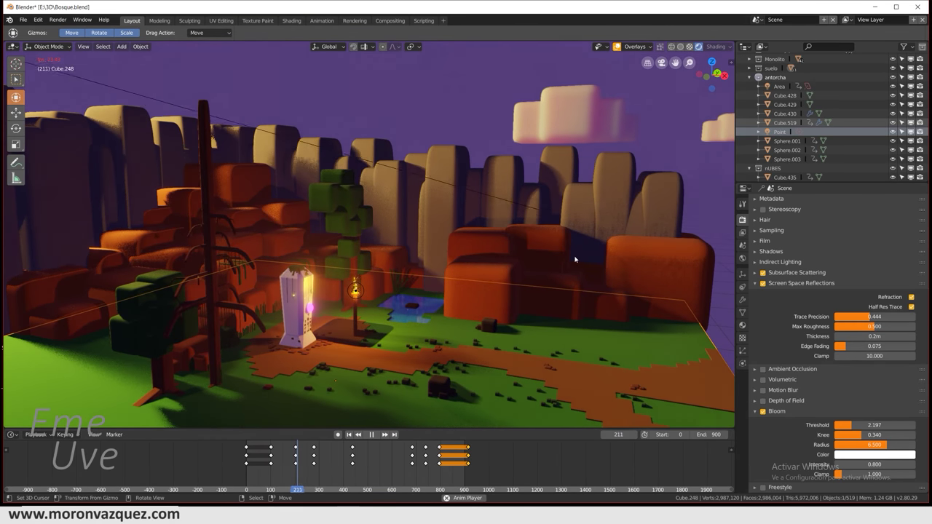